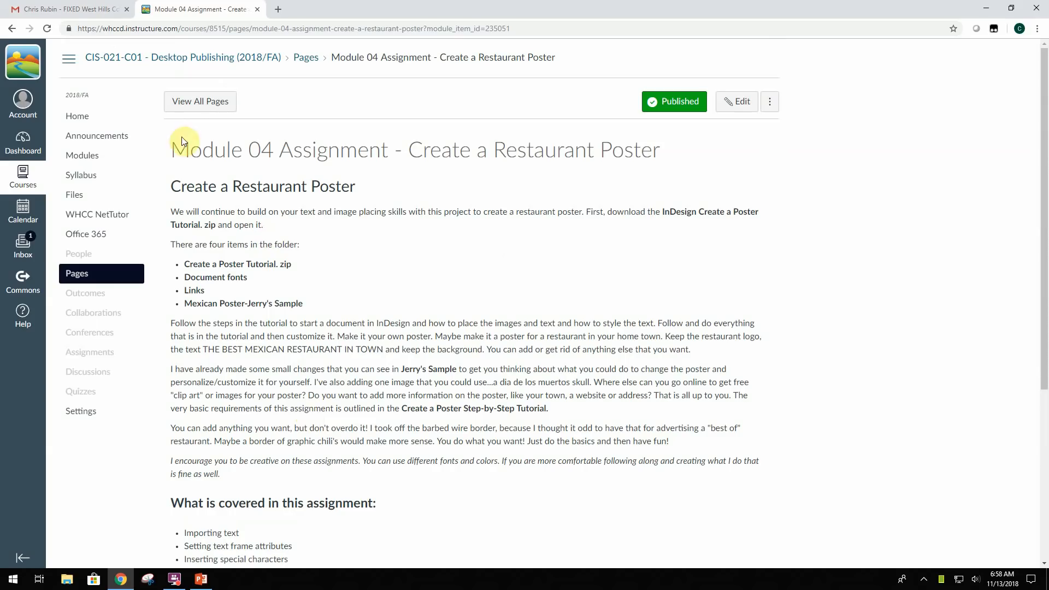
# - Review the Module 04 restaurant poster assignment page and download its exercise file, InDesign Create a Poster Tutorial.zip
pyautogui.moveTo(167, 145); pyautogui.dragTo(666, 154)
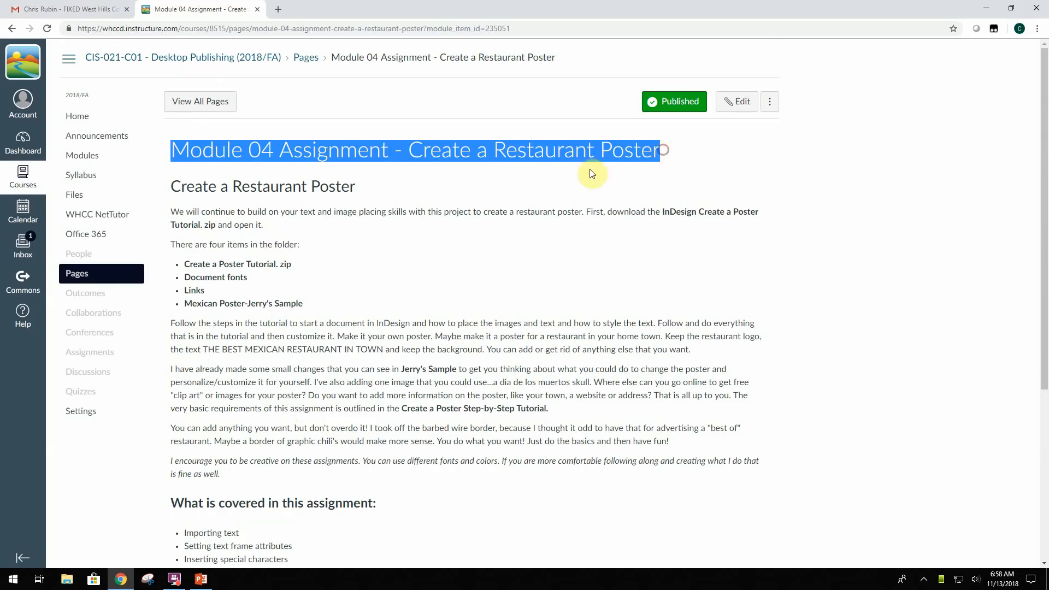
pyautogui.scroll(-2, 448, 241)
pyautogui.scroll(-3, 448, 240)
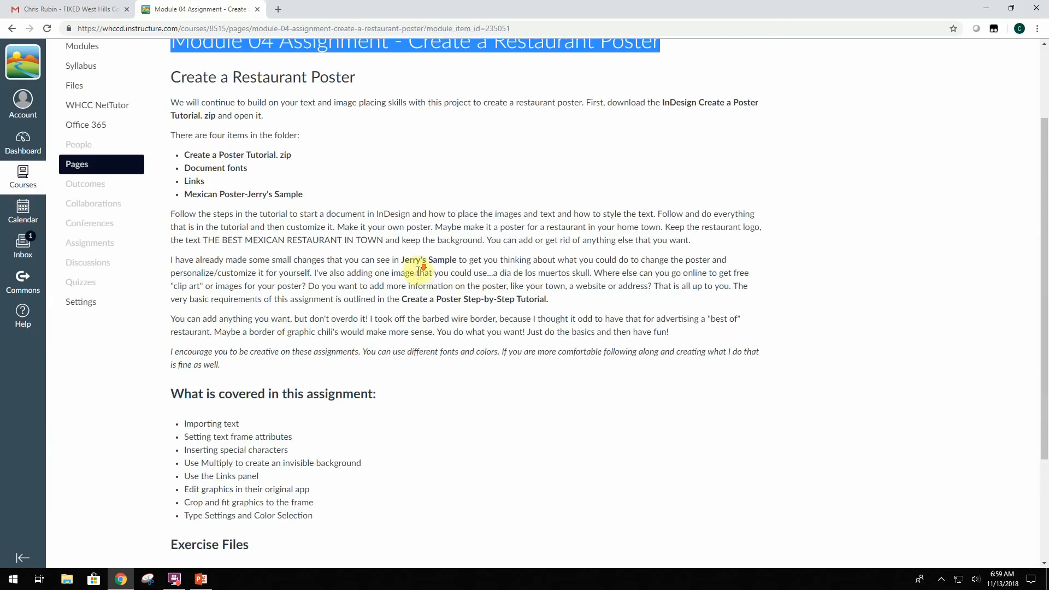
pyautogui.scroll(-1, 379, 294)
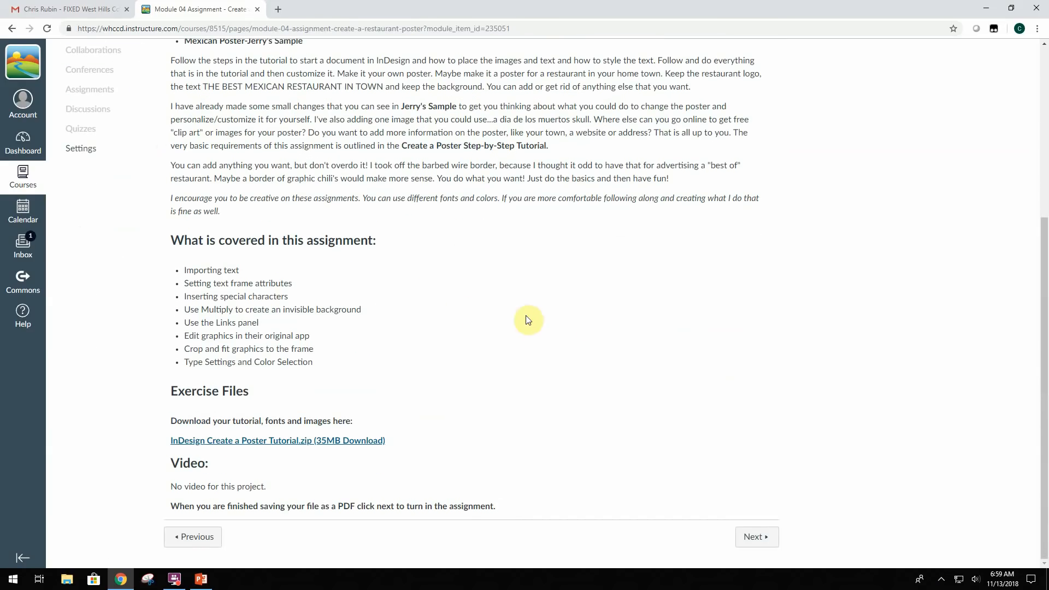
pyautogui.click(231, 442)
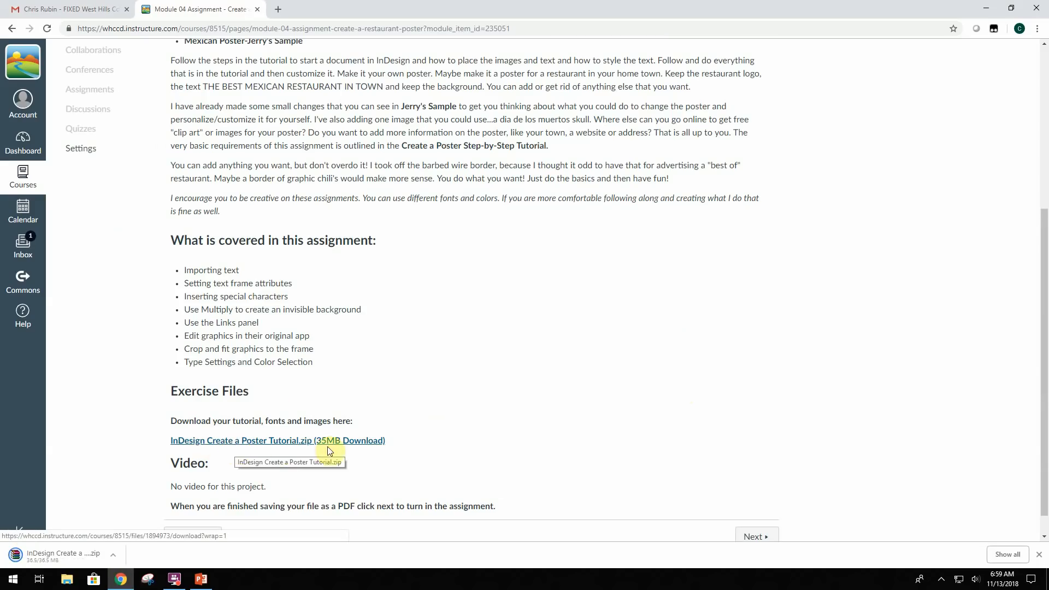
# - Move the browser window aside and open the downloaded InDesign Create a Poster Tutorial archive from the Downloads folder, dismissing the WinRAR trial notice
pyautogui.click(1012, 9)
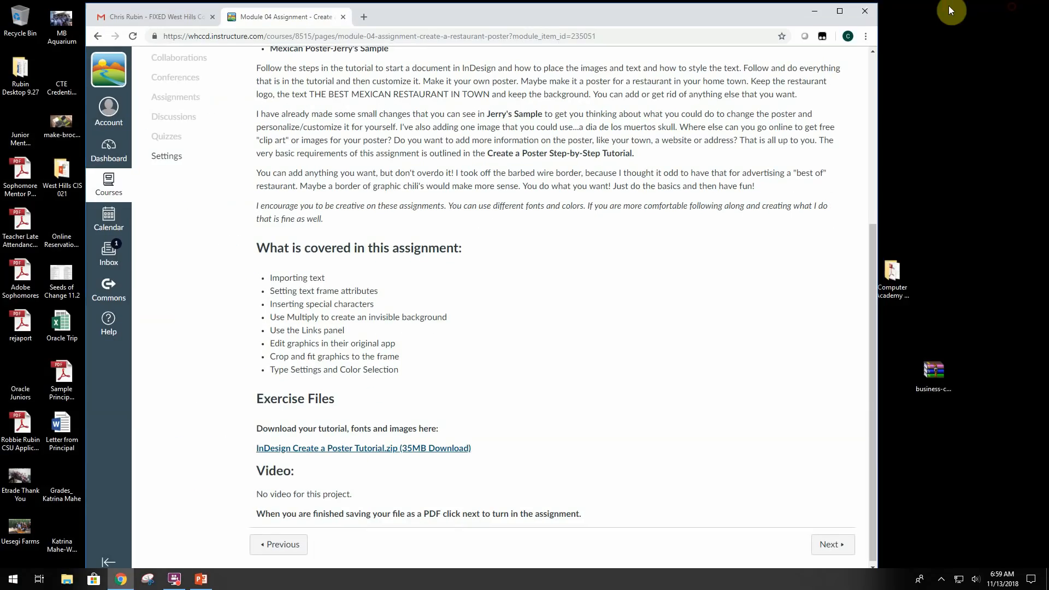
pyautogui.moveTo(401, 5); pyautogui.dragTo(630, 28)
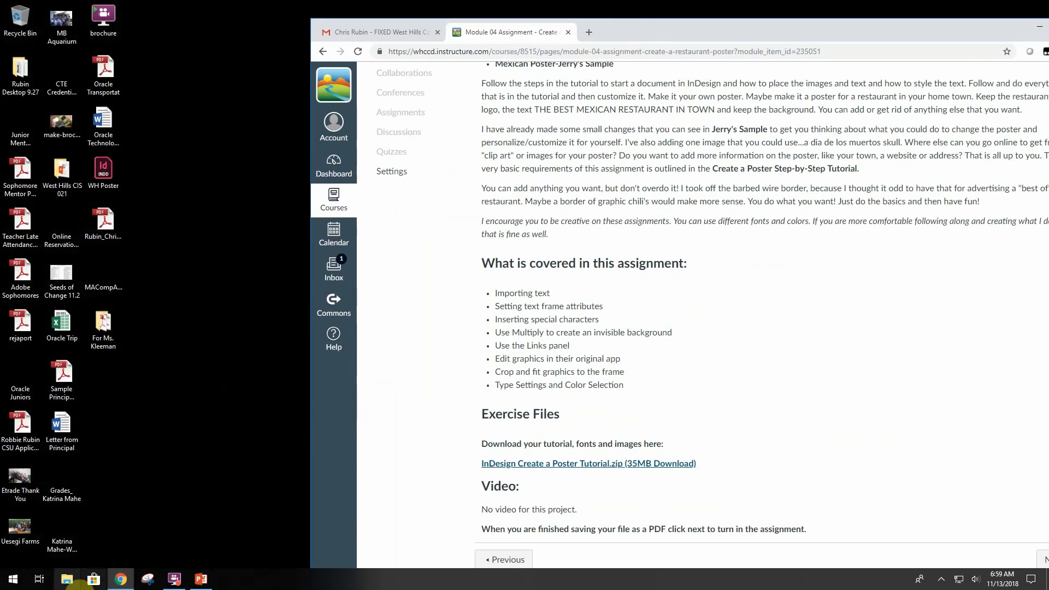
pyautogui.click(67, 579)
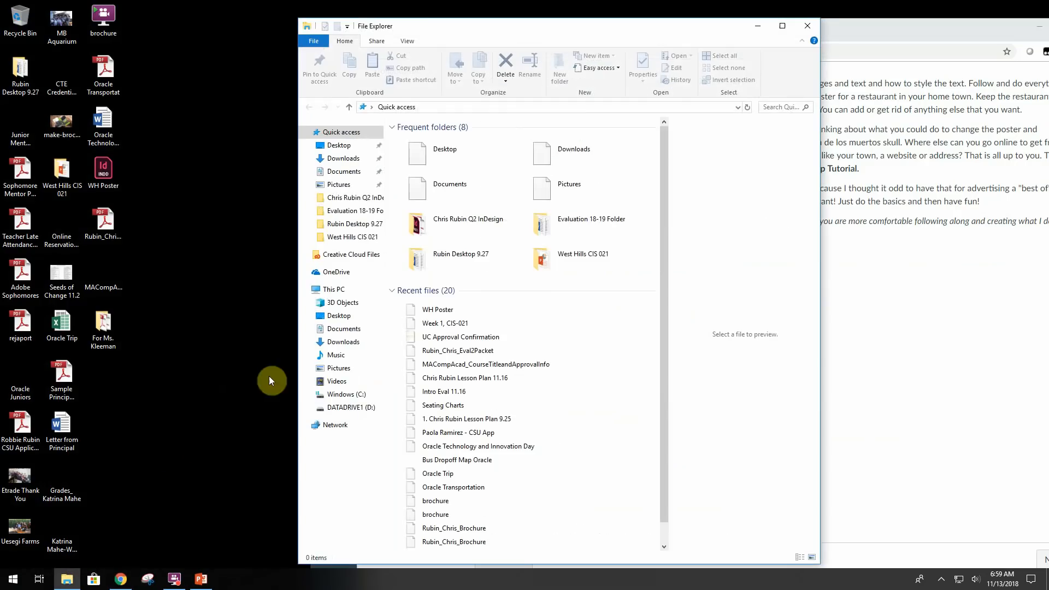
pyautogui.click(343, 159)
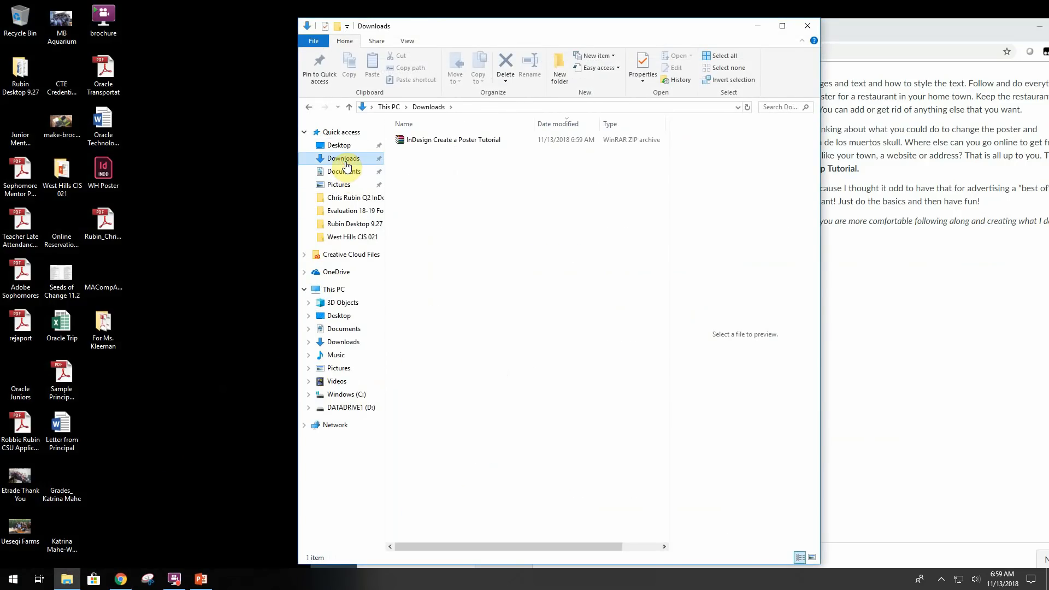
pyautogui.doubleClick(462, 141)
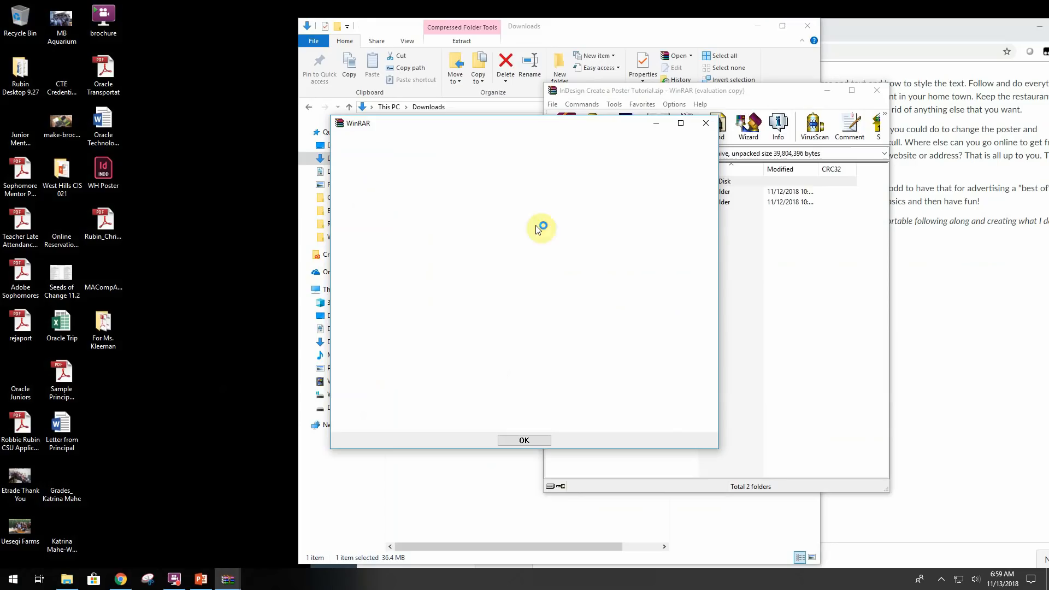
pyautogui.click(706, 125)
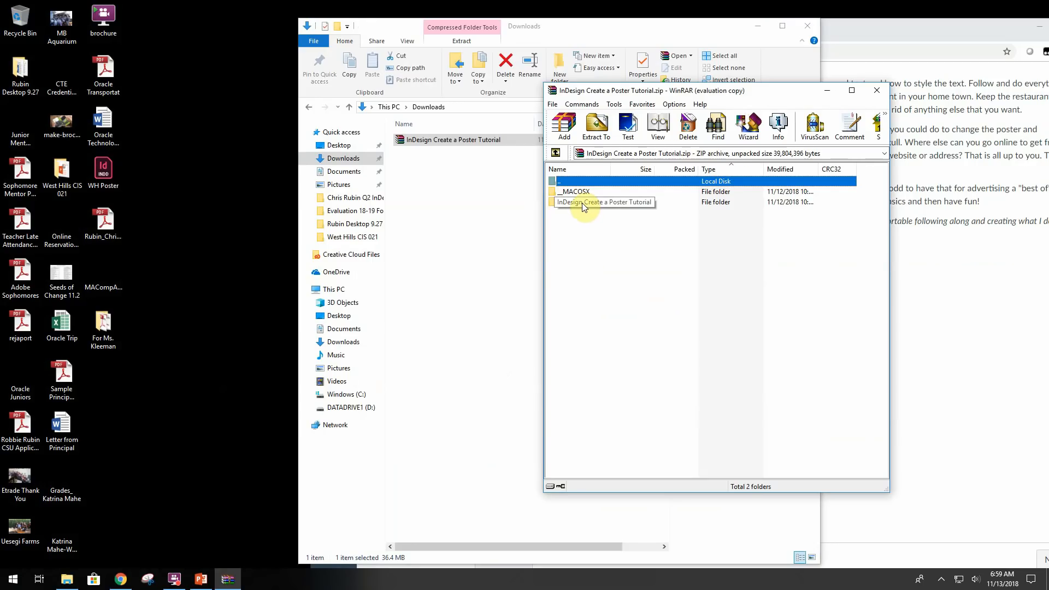
# - Extract the InDesign Create a Poster Tutorial folder from the archive to the desktop and clear the open windows away
pyautogui.moveTo(582, 202); pyautogui.dragTo(220, 189)
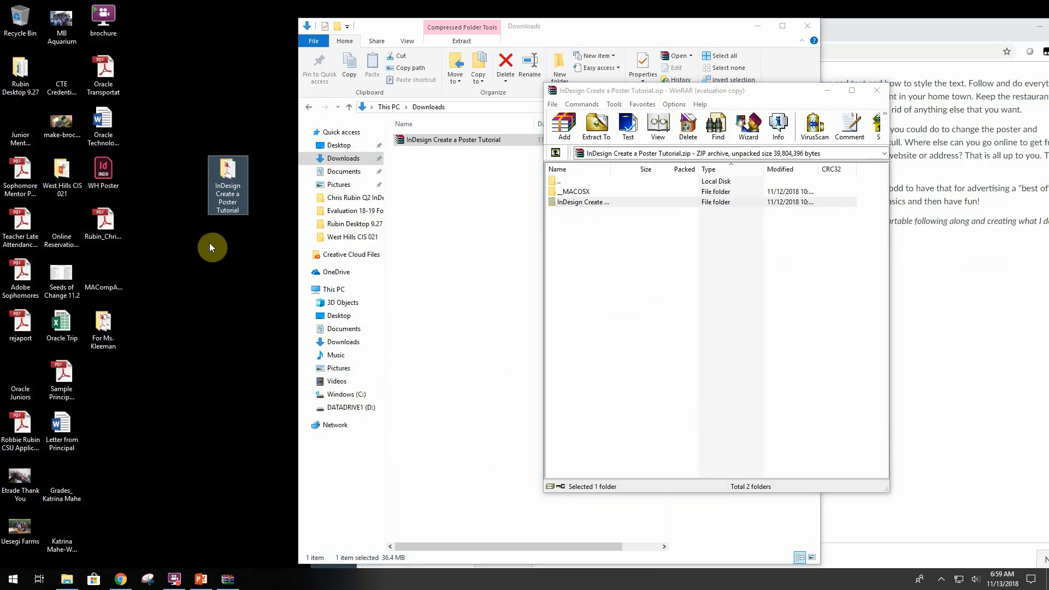
pyautogui.click(876, 90)
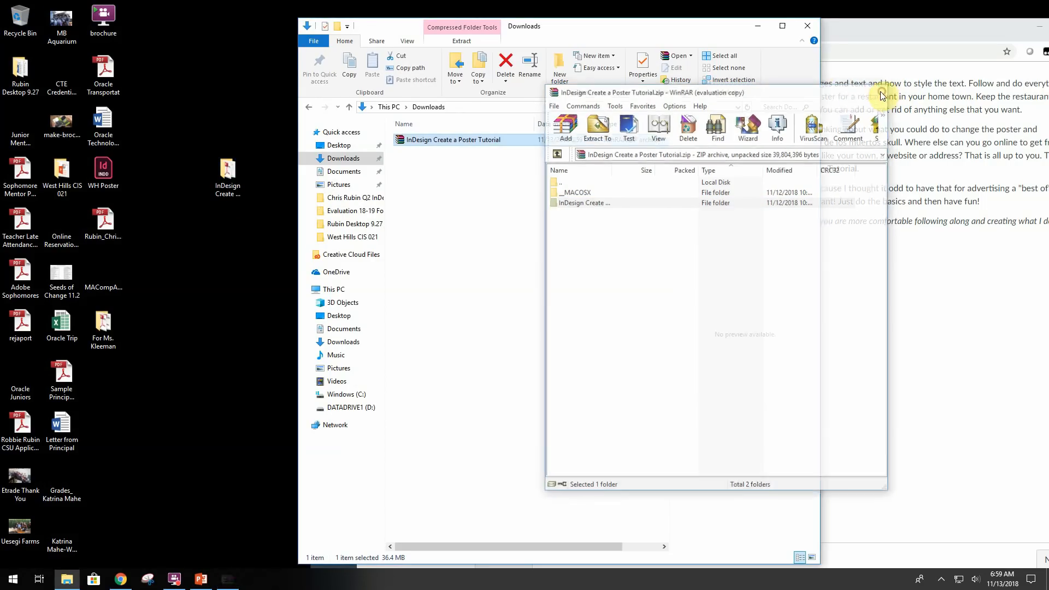
pyautogui.click(809, 25)
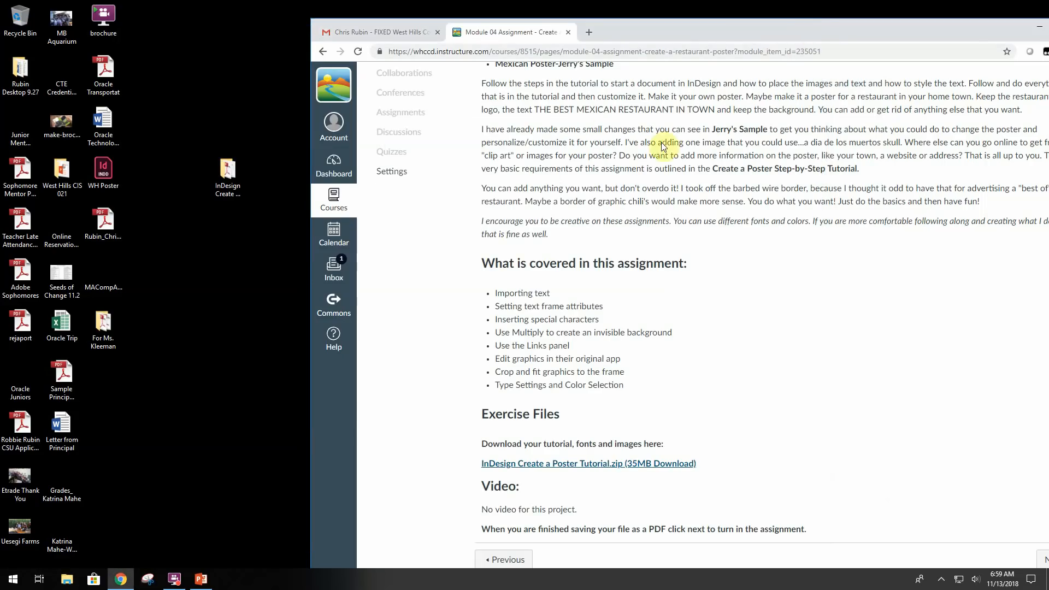
pyautogui.click(1039, 26)
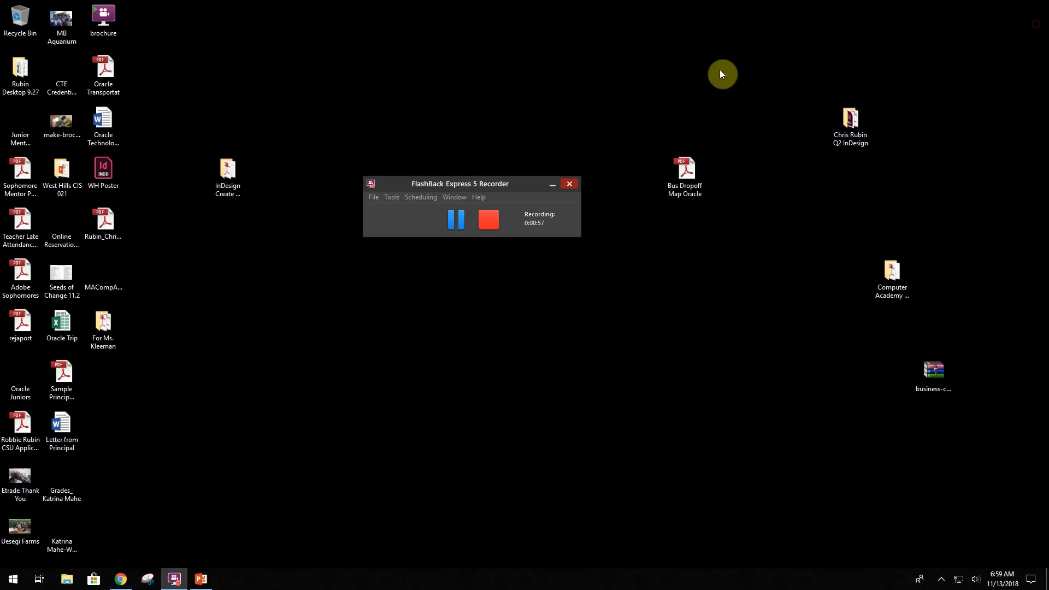
# - Open the extracted folder and look through the first steps of the Create a Poster Step-by-Step Tutorial Guide PDF
pyautogui.doubleClick(239, 168)
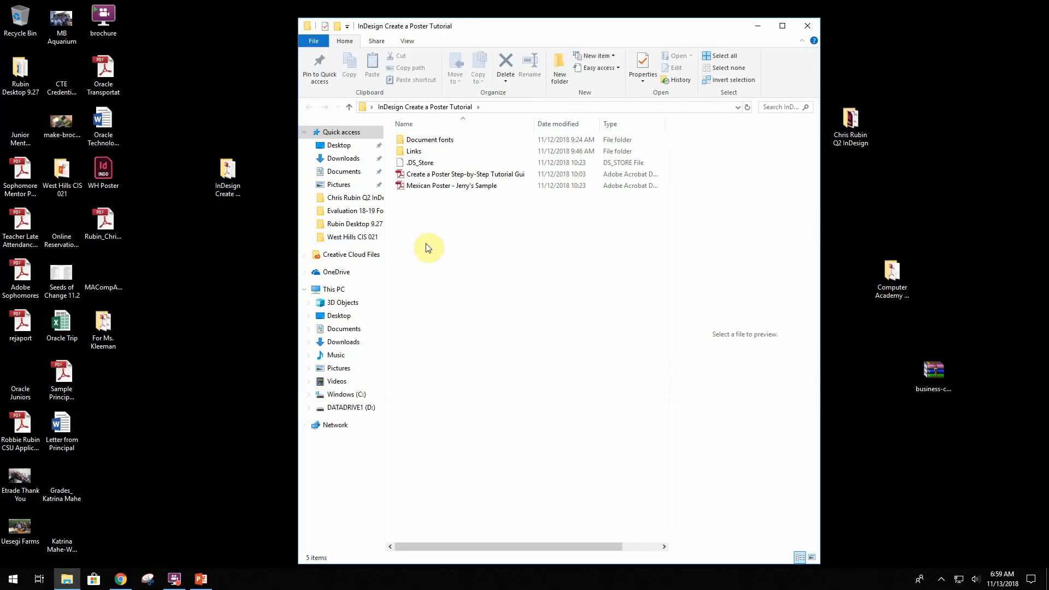
pyautogui.doubleClick(445, 175)
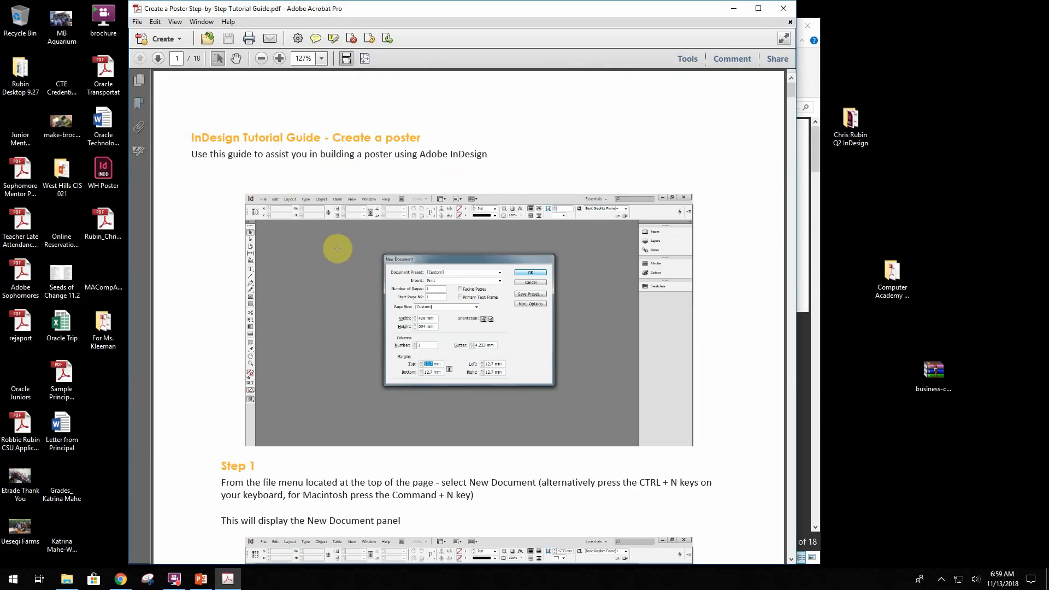
pyautogui.scroll(-5, 339, 267)
pyautogui.scroll(-10, 340, 268)
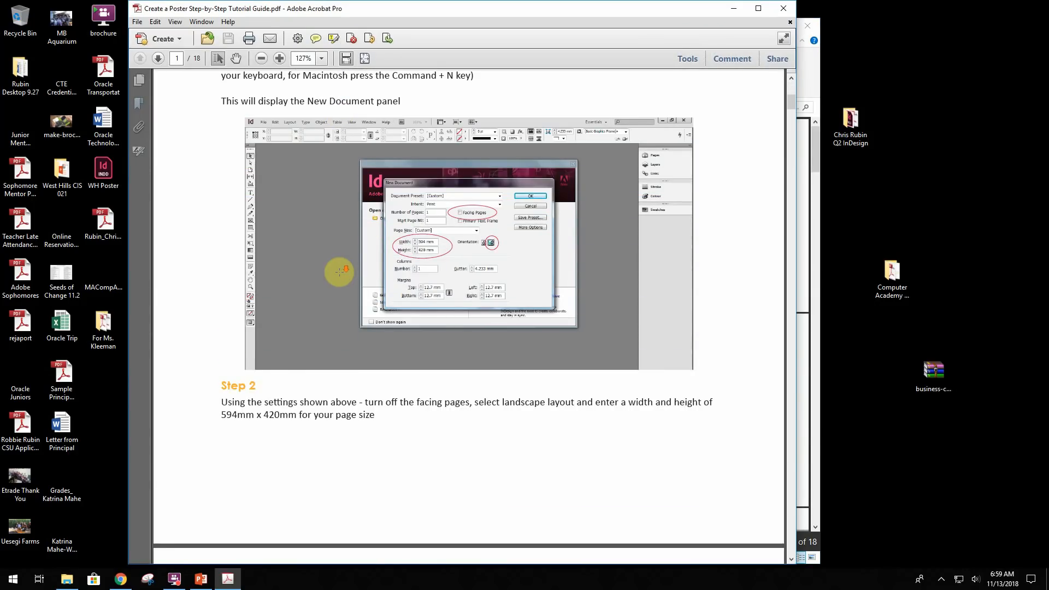
pyautogui.scroll(-10, 340, 272)
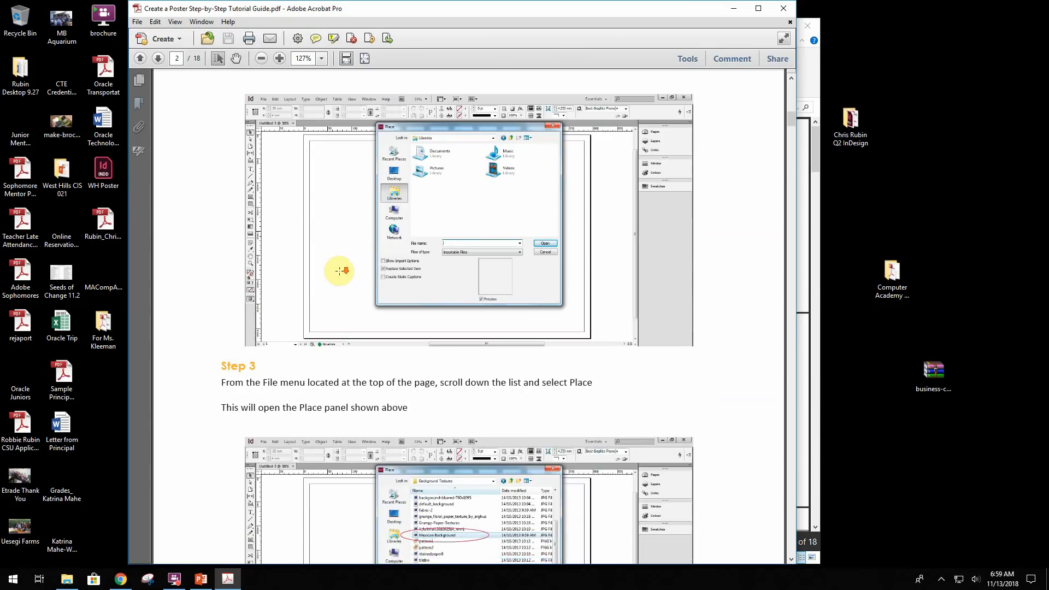
pyautogui.click(783, 8)
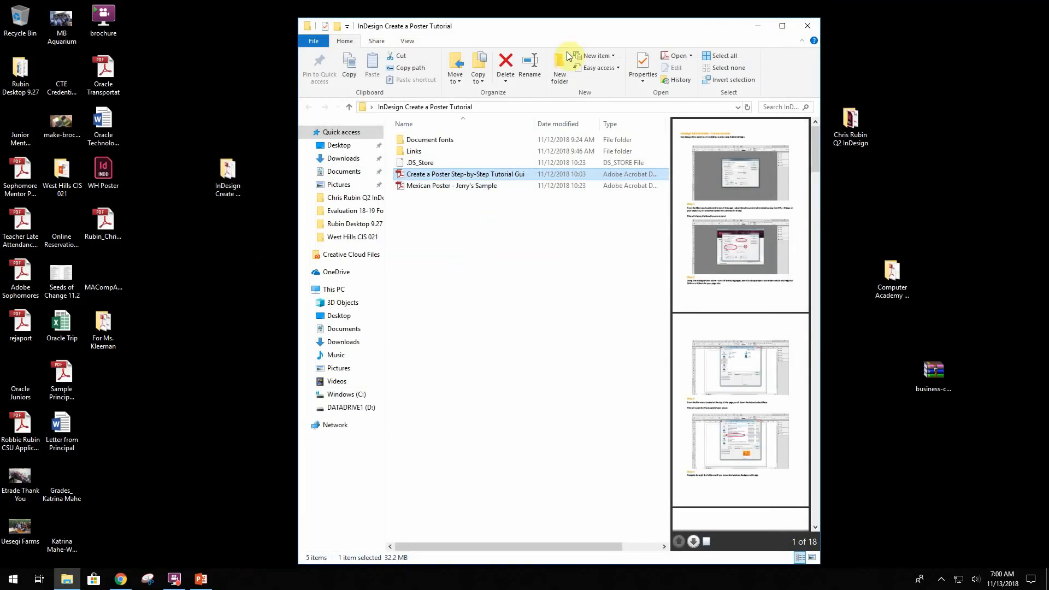
# - Look at the poster images in the tutorial's Links folder, then close the folder window
pyautogui.doubleClick(414, 151)
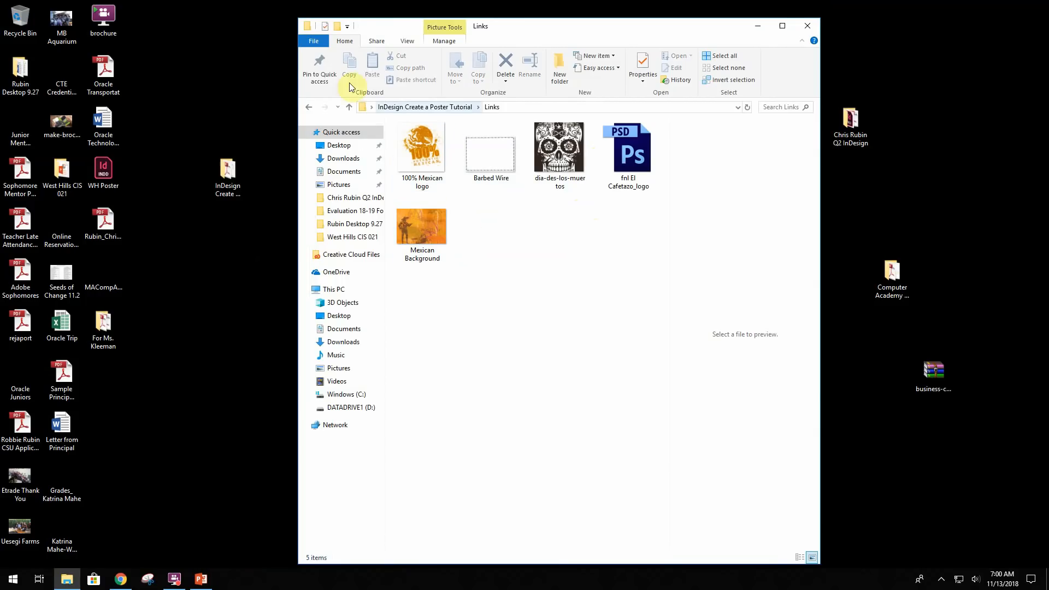
pyautogui.click(308, 107)
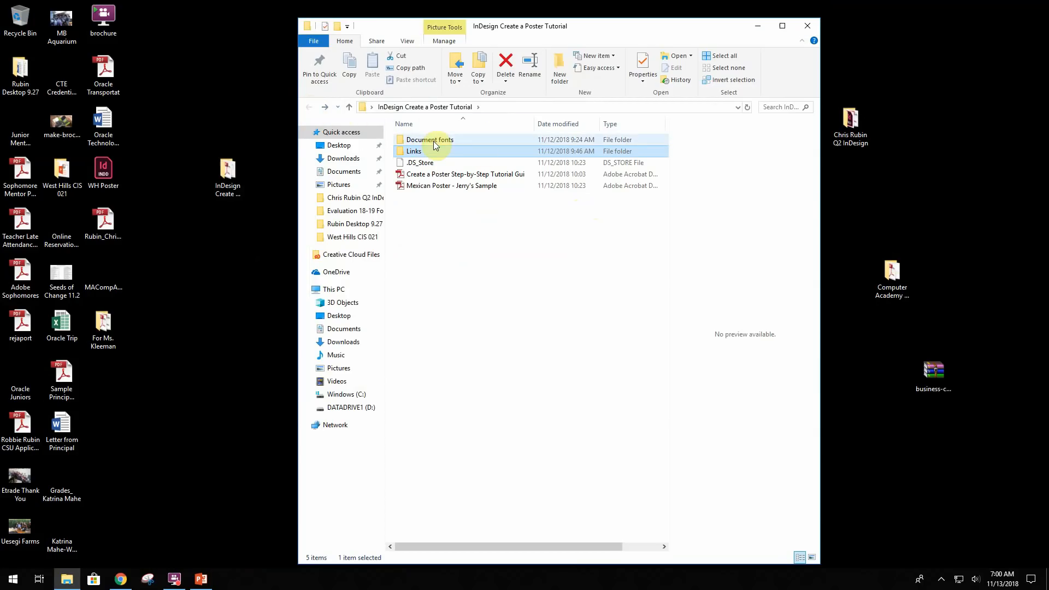
pyautogui.click(808, 26)
# - Find Adobe InDesign CS6 among the installed programs and launch it
pyautogui.click(7, 582)
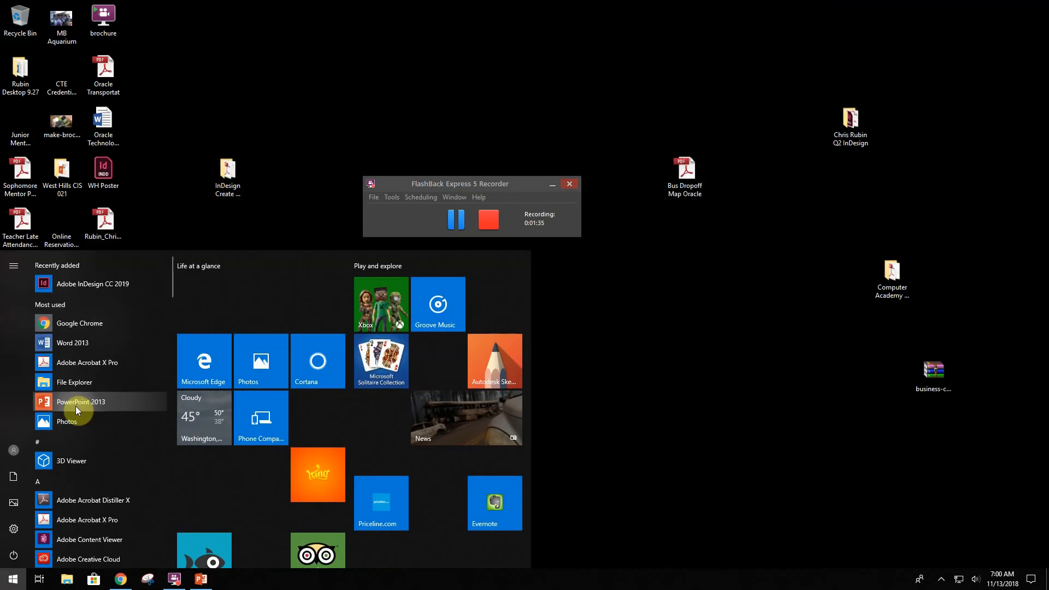
pyautogui.write('ind')
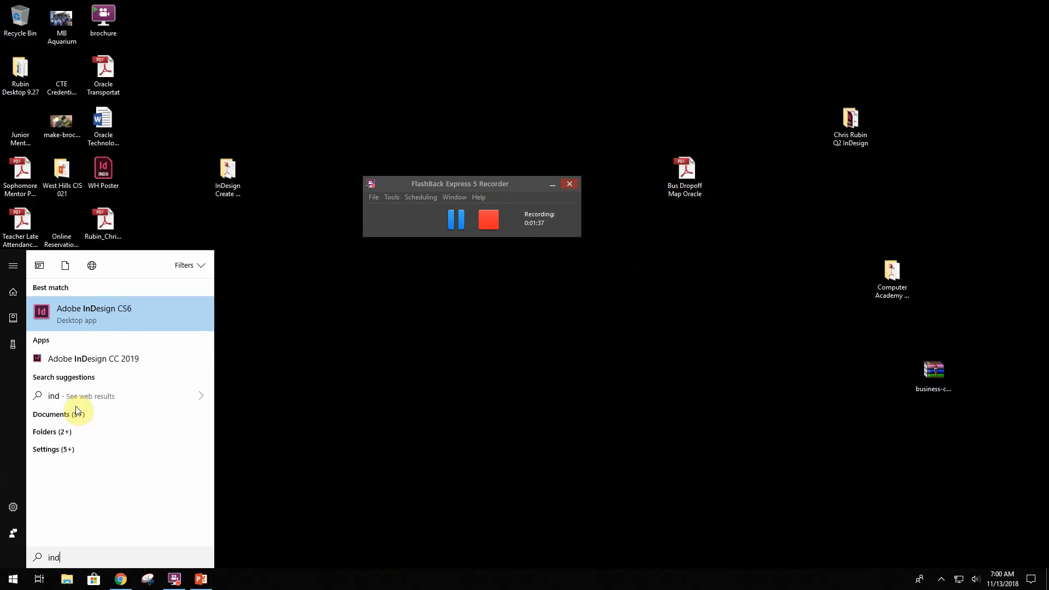
pyautogui.click(98, 313)
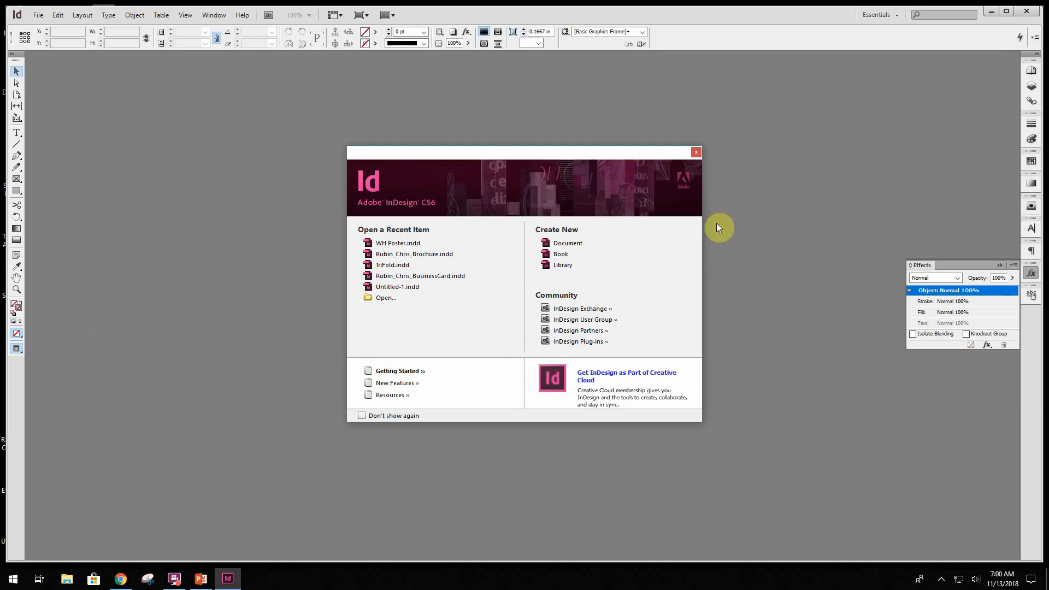
# - Set the horizontal and vertical ruler units to Millimeters in the Units & Increments preferences
pyautogui.click(64, 15)
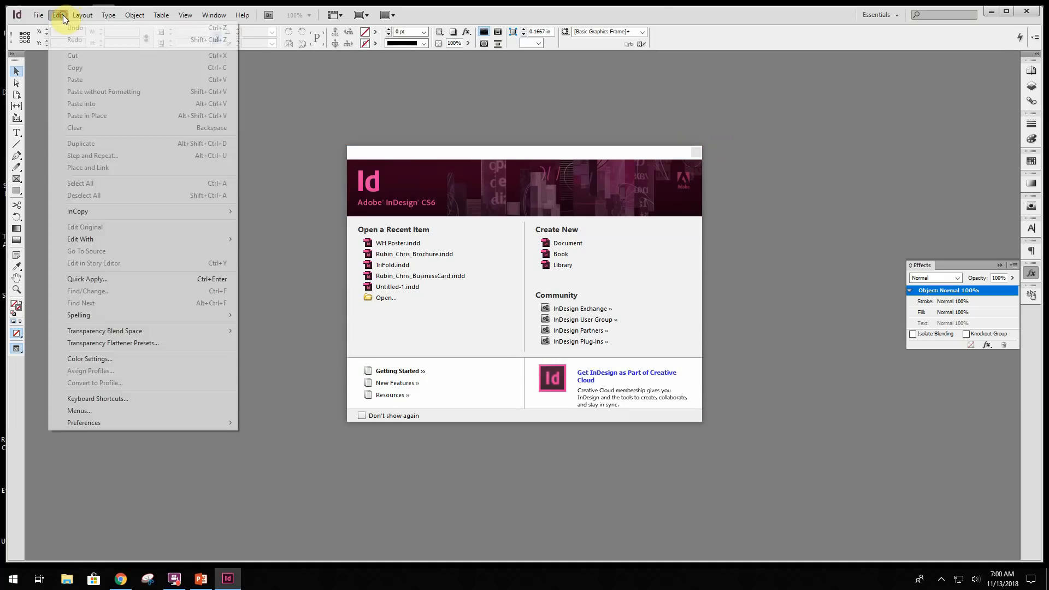
pyautogui.moveTo(112, 426)
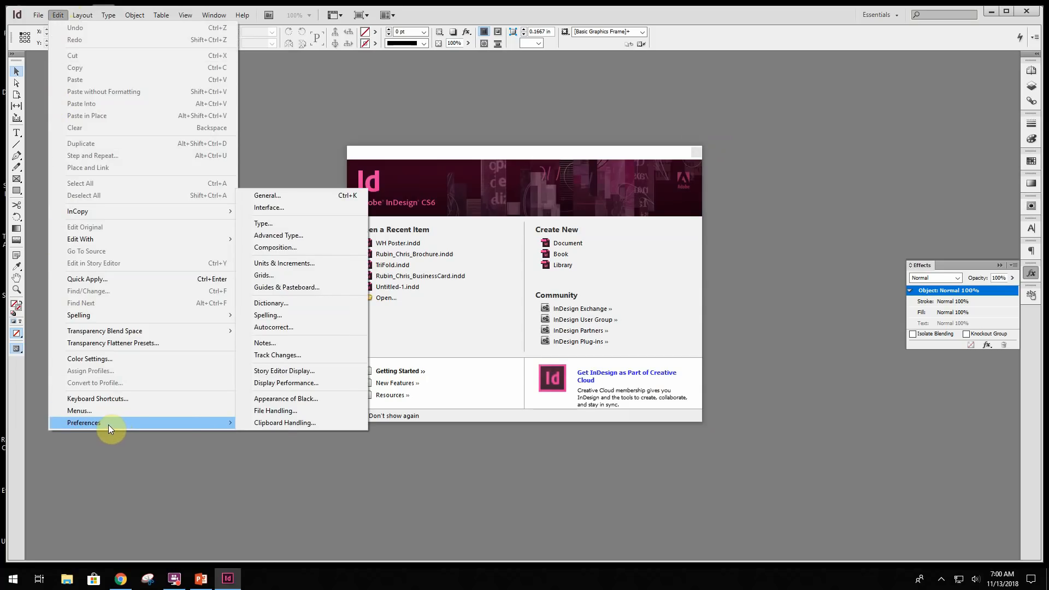
pyautogui.click(314, 263)
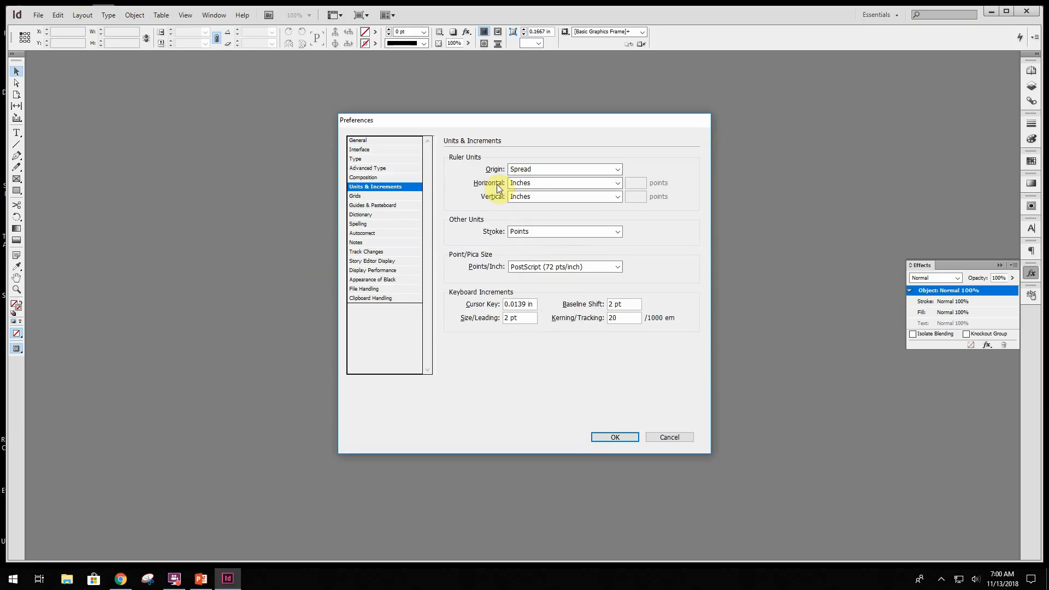
pyautogui.click(532, 182)
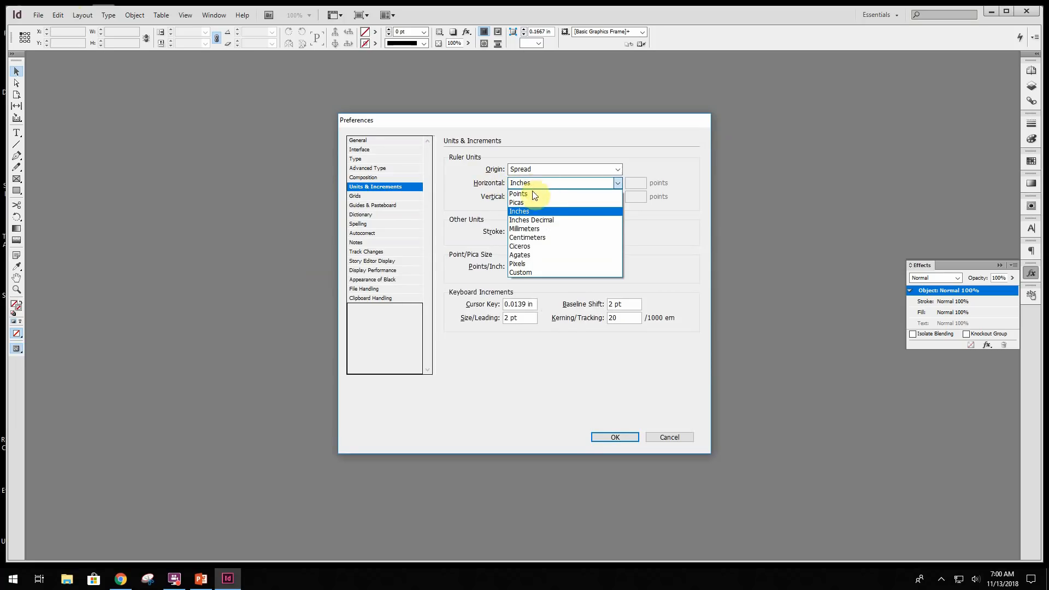
pyautogui.click(525, 229)
pyautogui.click(527, 197)
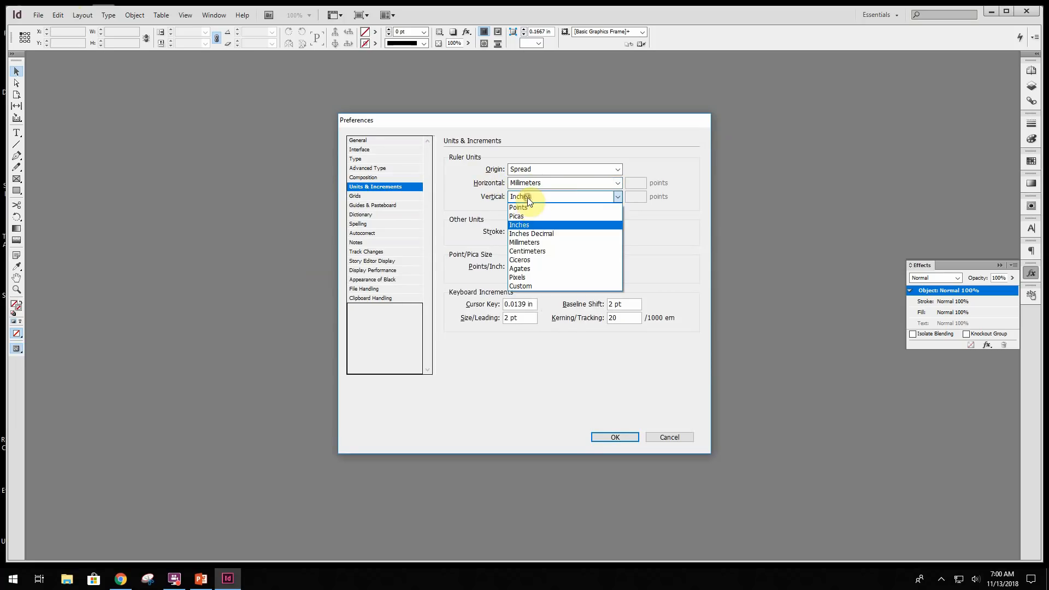
pyautogui.click(525, 242)
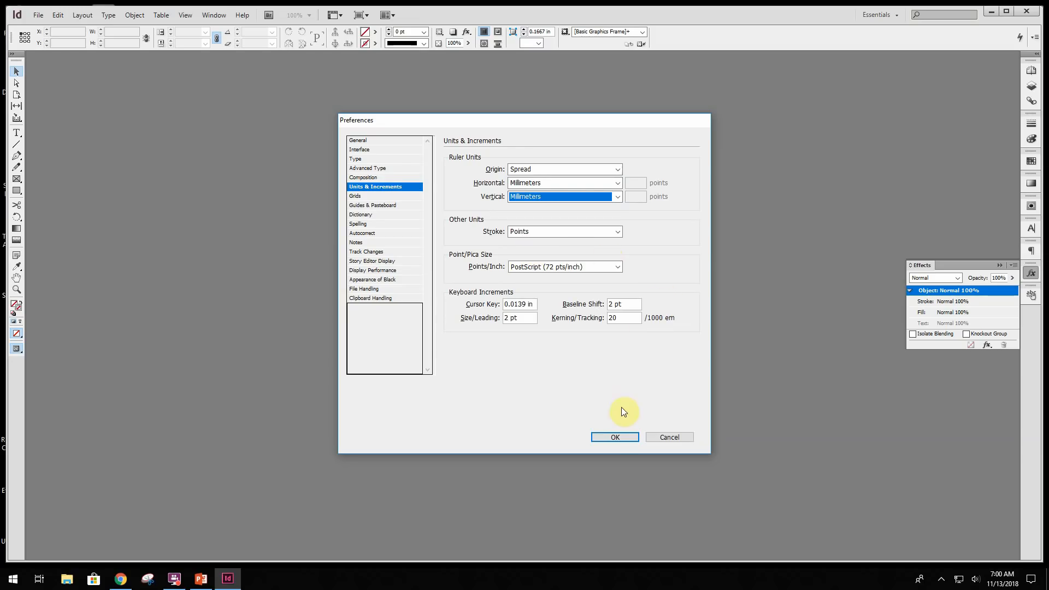
pyautogui.click(615, 437)
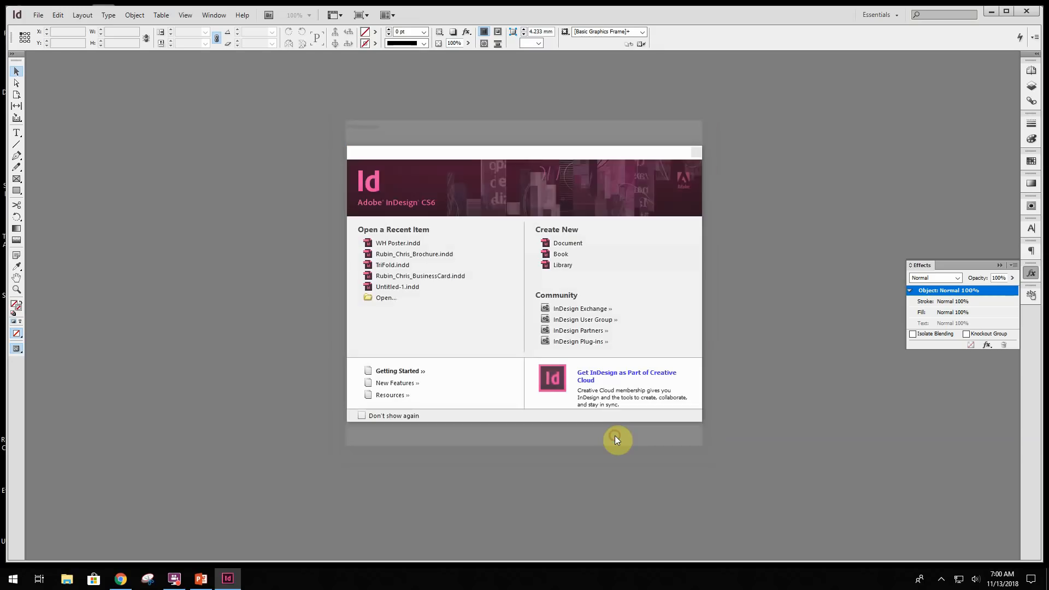
# - Start a new document with the Print intent and turn off facing pages
pyautogui.click(569, 244)
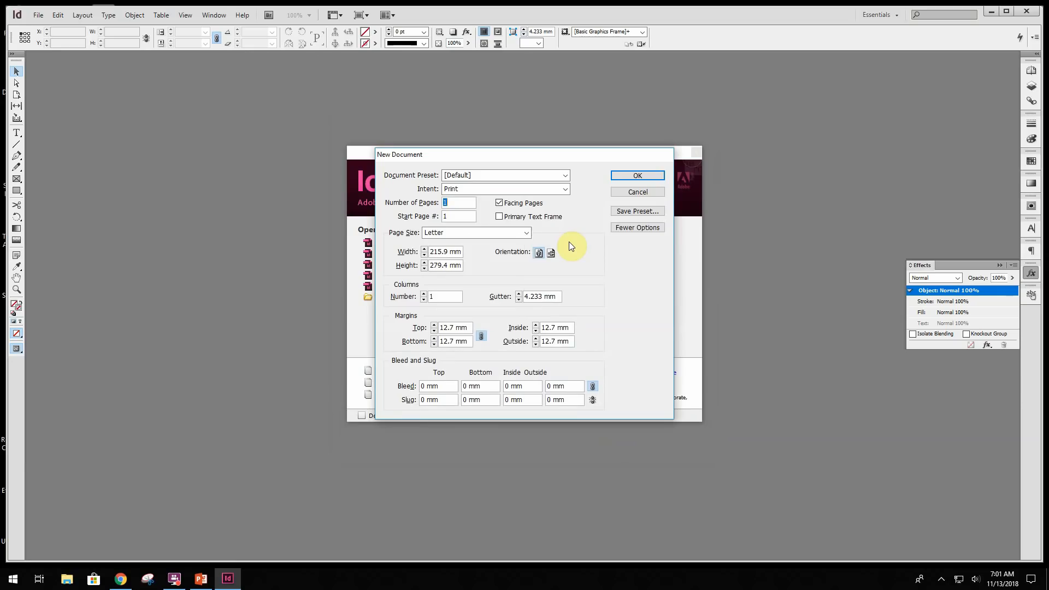
pyautogui.click(472, 176)
pyautogui.click(470, 190)
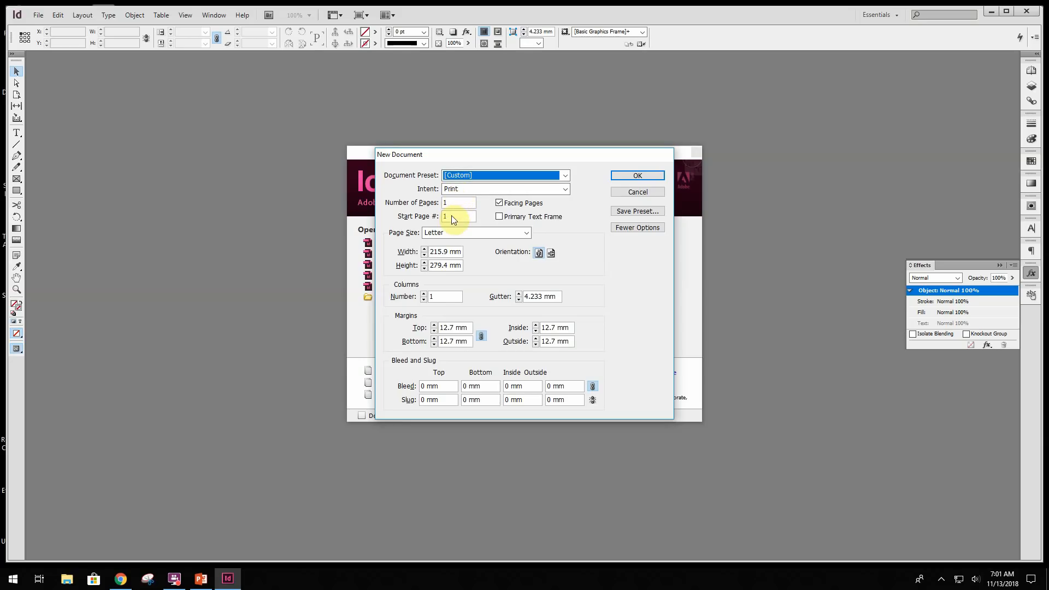
pyautogui.click(498, 203)
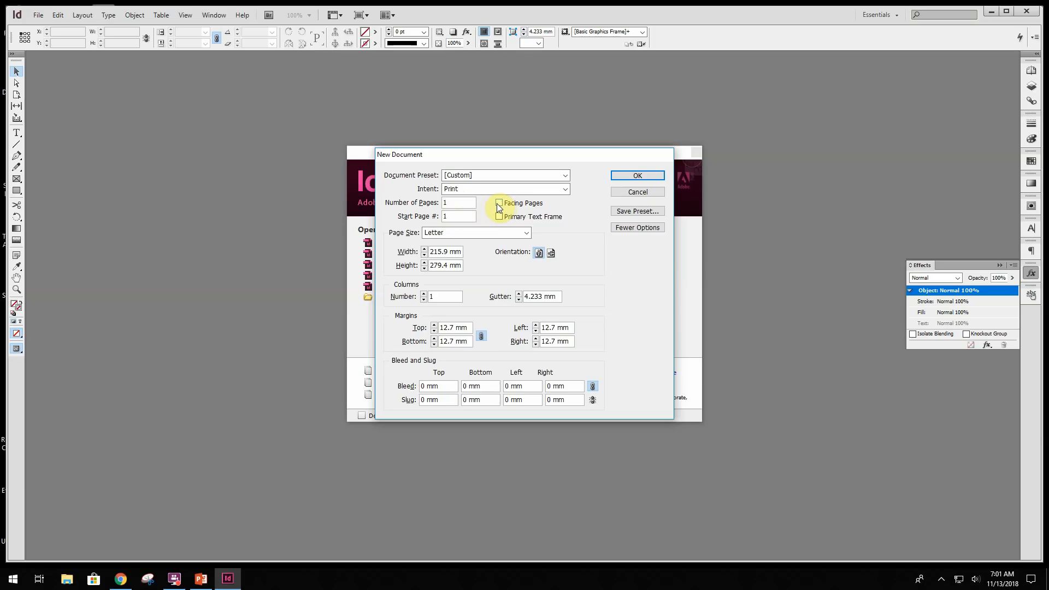
# - Give the document a custom landscape page size of 594 mm wide by 420 mm high and create it
pyautogui.click(461, 229)
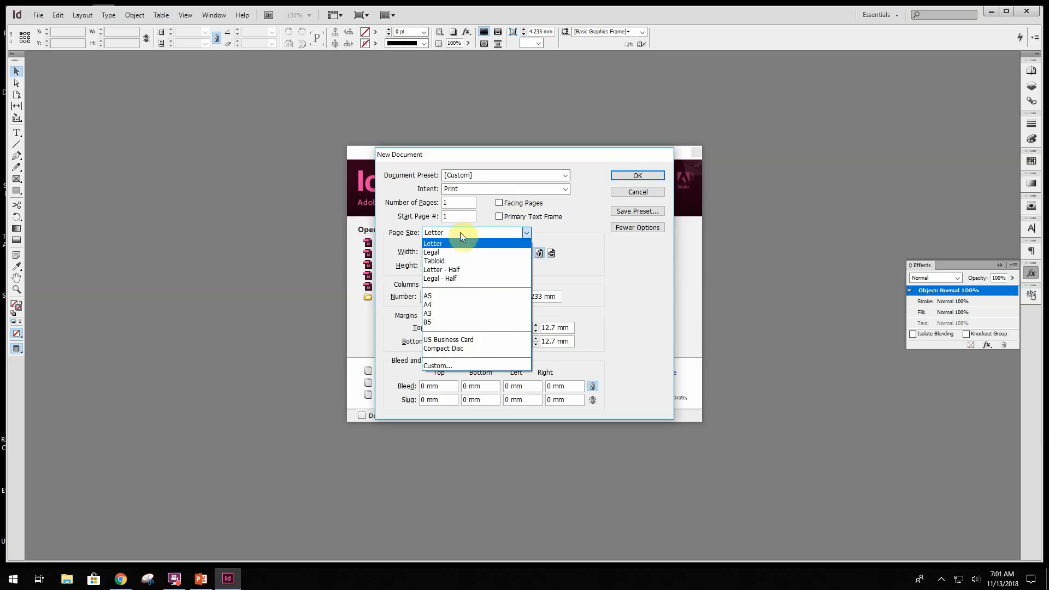
pyautogui.click(448, 366)
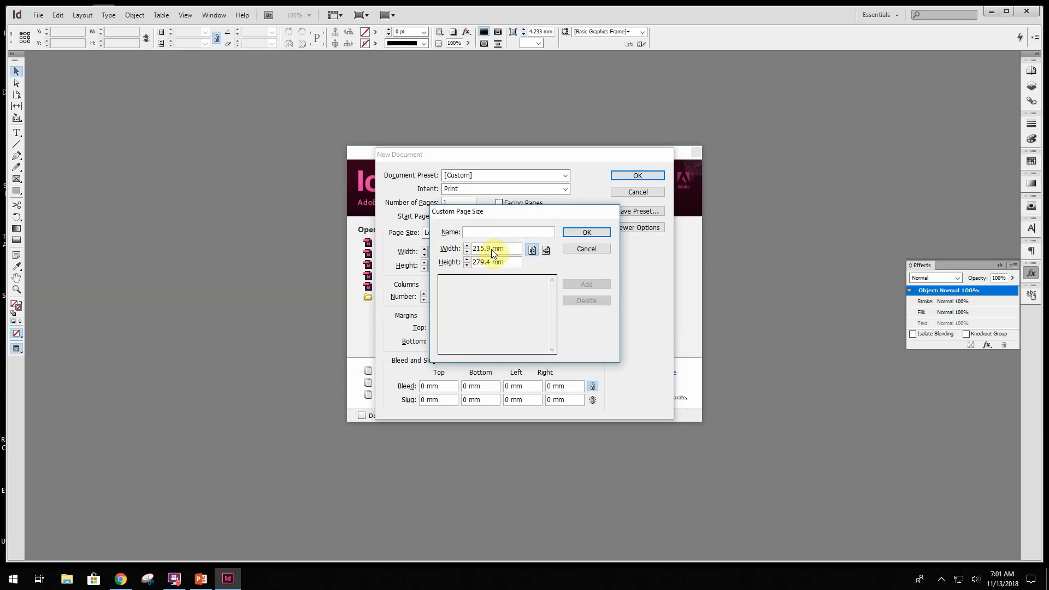
pyautogui.moveTo(489, 248); pyautogui.dragTo(444, 252)
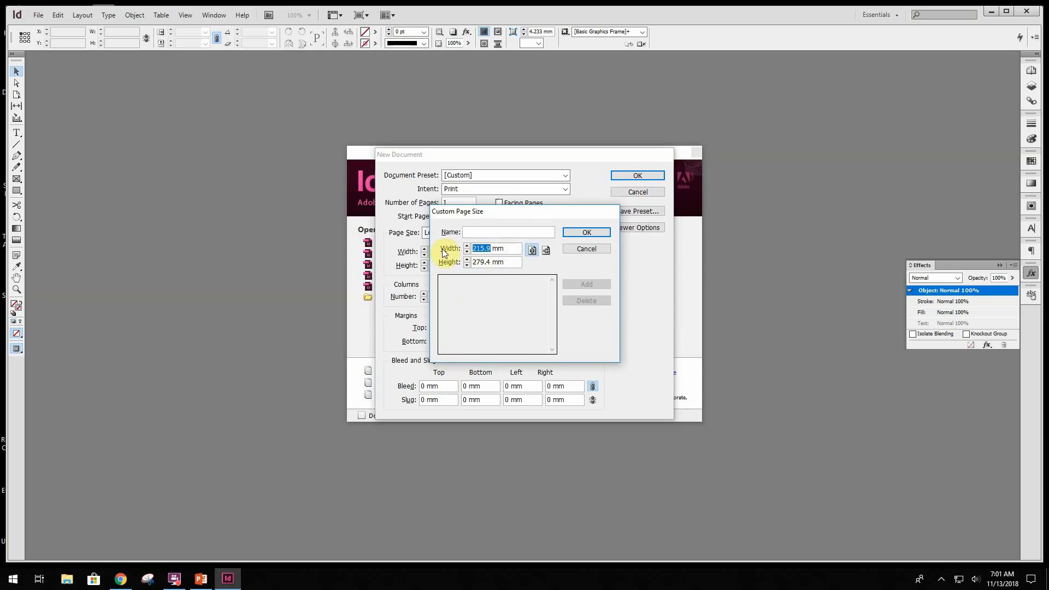
pyautogui.write('594')
pyautogui.press('Tab')
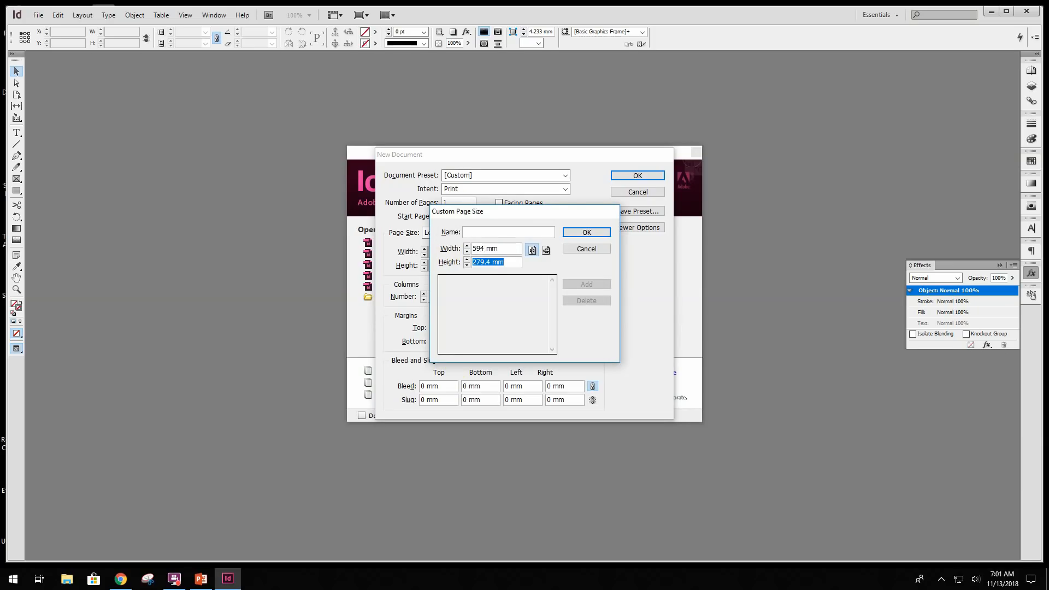
pyautogui.write('420')
pyautogui.press('Tab')
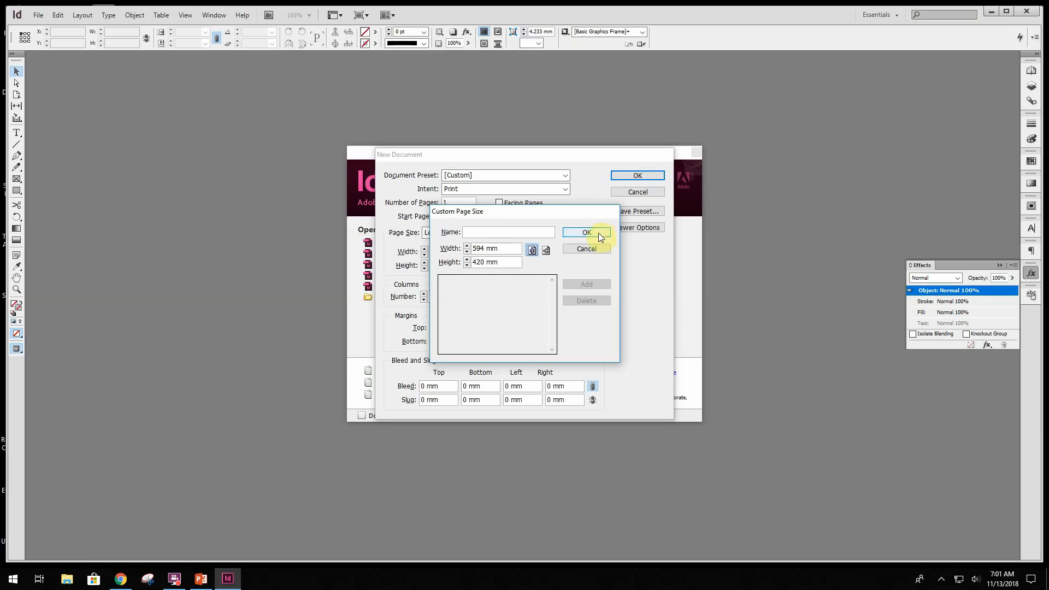
pyautogui.click(547, 252)
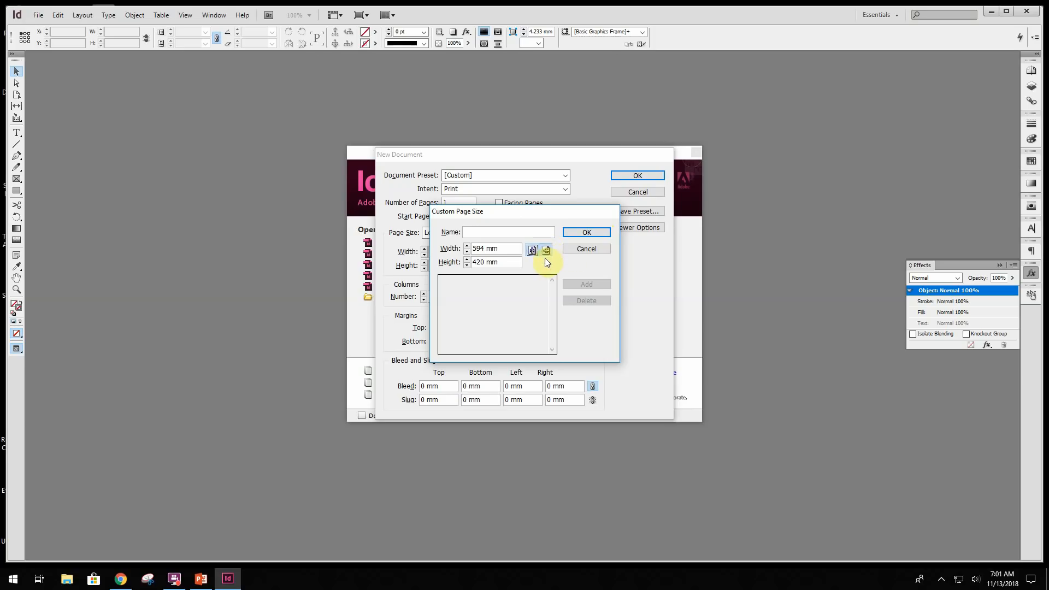
pyautogui.click(592, 228)
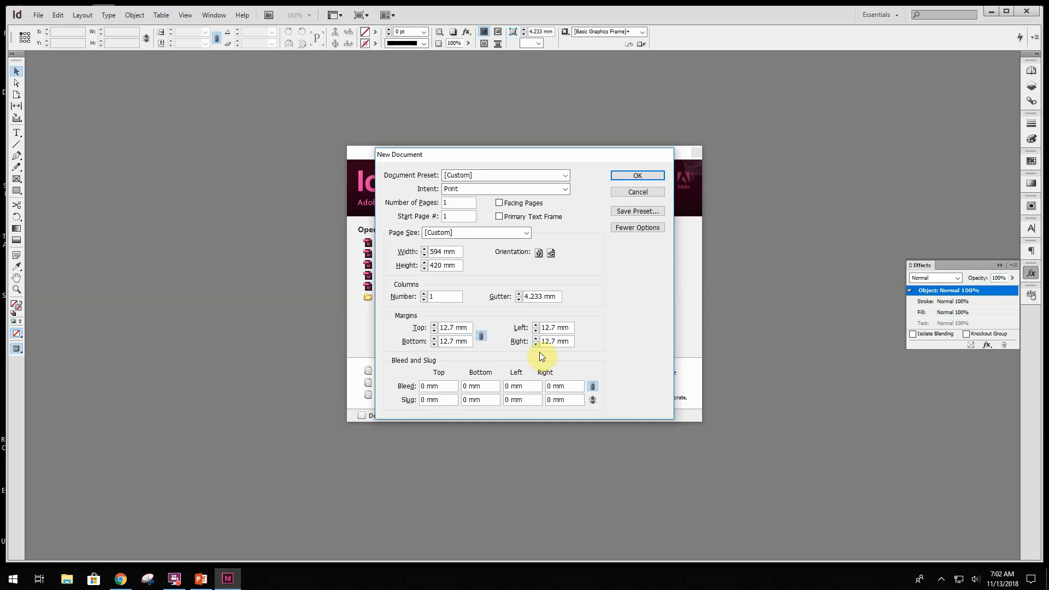
pyautogui.click(638, 176)
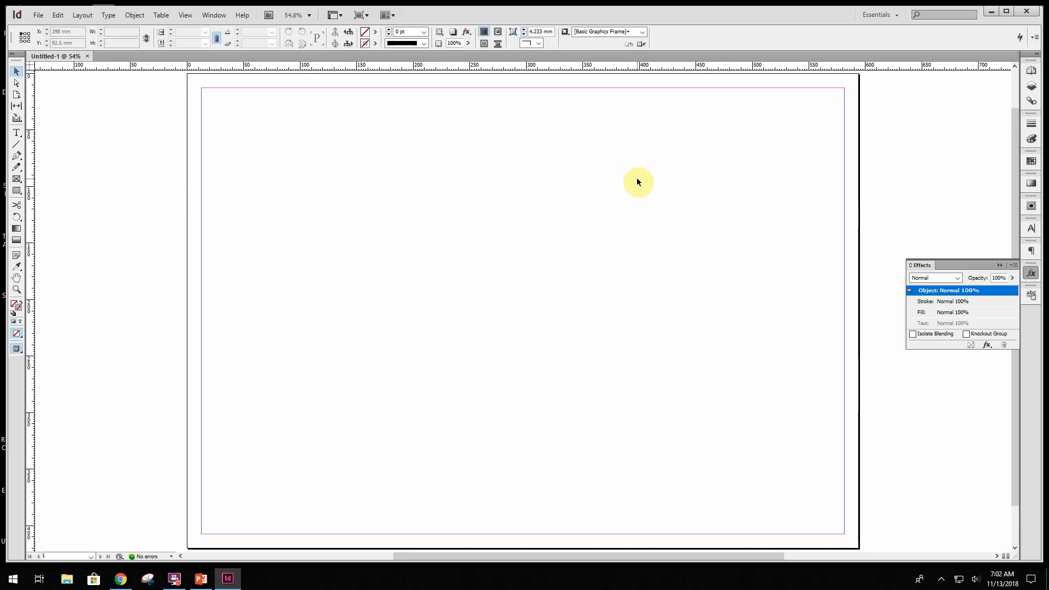
# - Place the Mexican Background image from the Links folder so it covers the whole page, about 595 x 421 mm, and deselect it
pyautogui.click(38, 15)
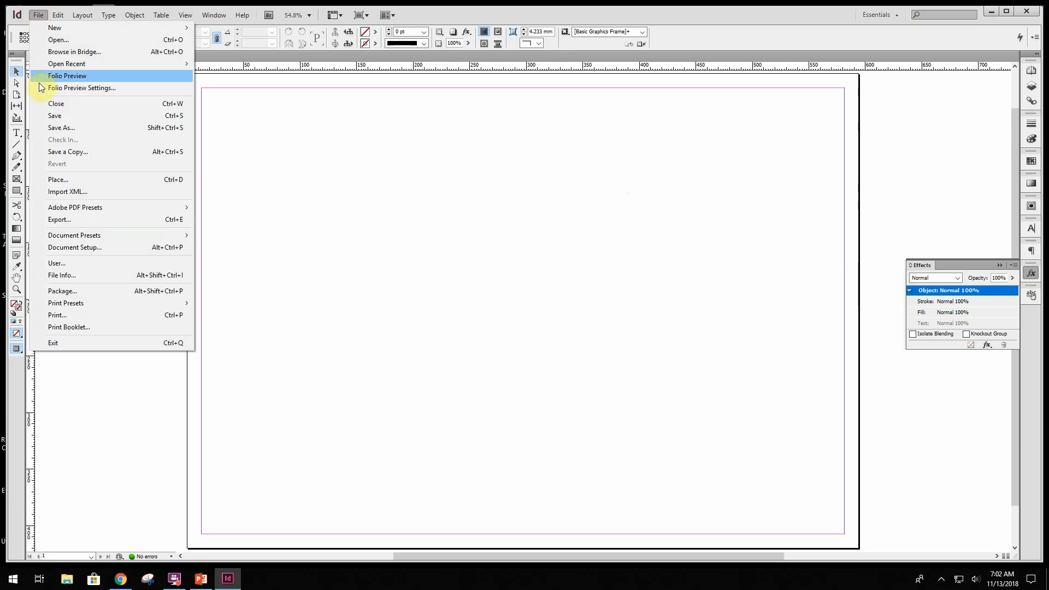
pyautogui.click(62, 181)
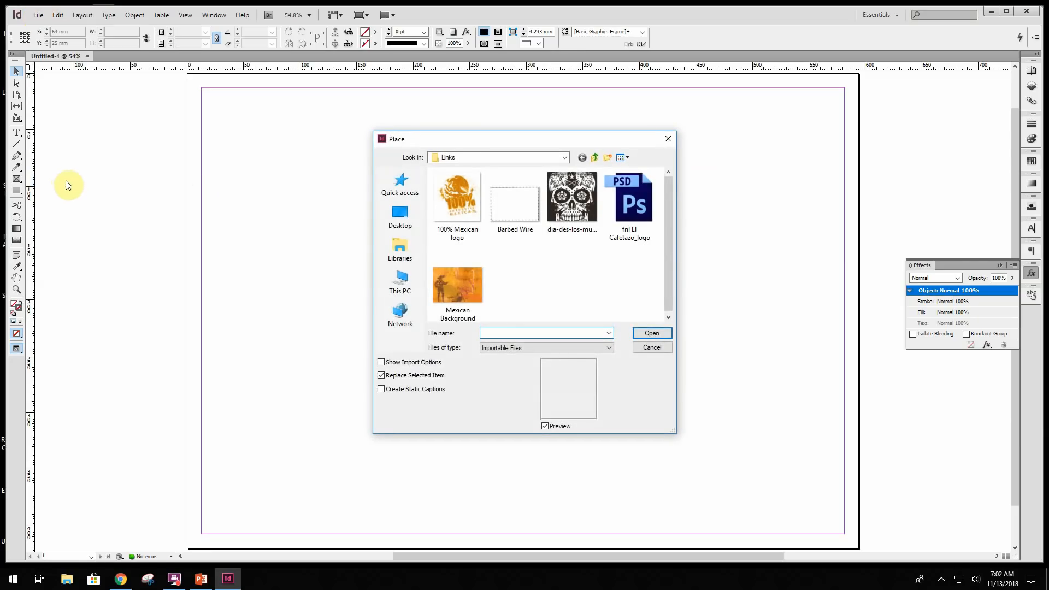
pyautogui.click(447, 280)
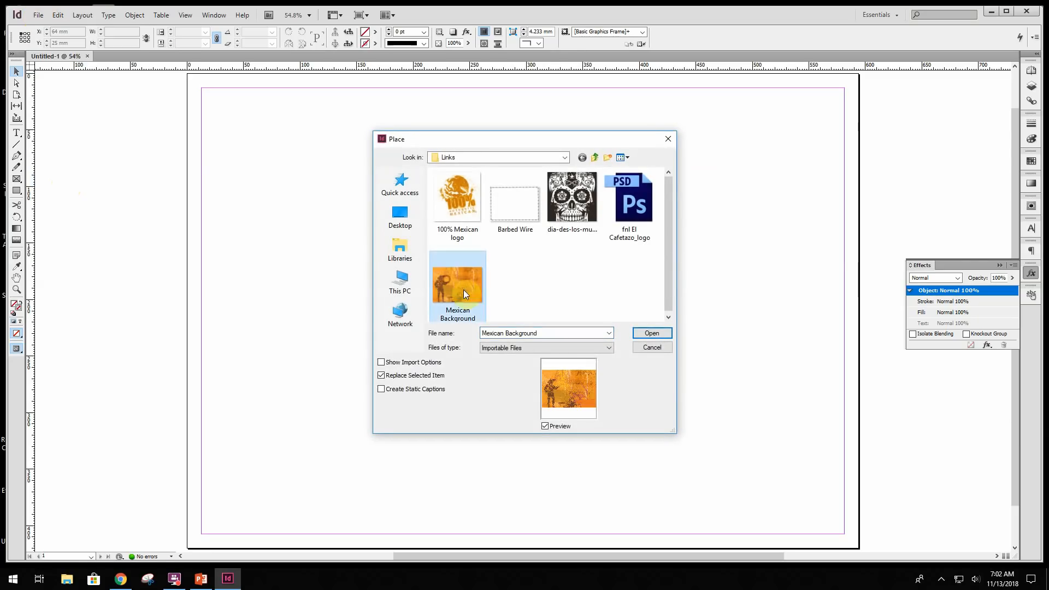
pyautogui.click(652, 336)
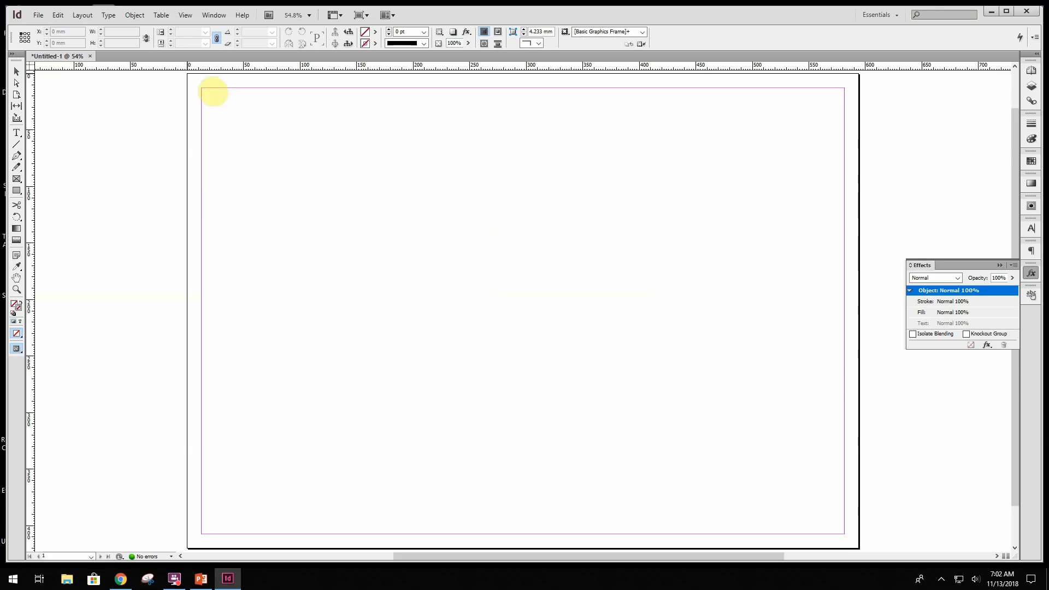
pyautogui.moveTo(187, 74); pyautogui.dragTo(862, 530)
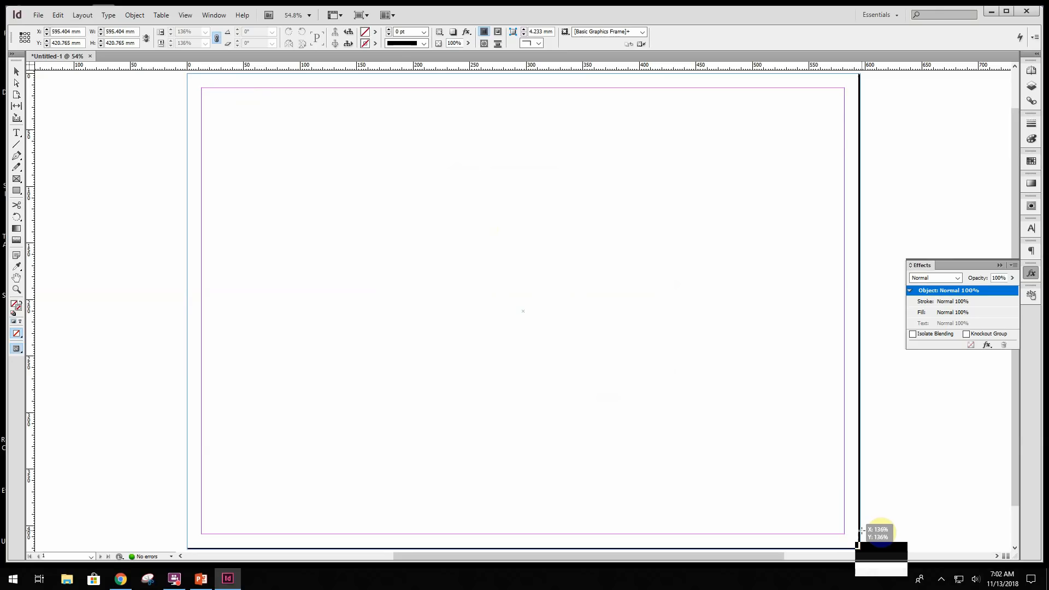
pyautogui.moveTo(862, 530); pyautogui.dragTo(863, 533)
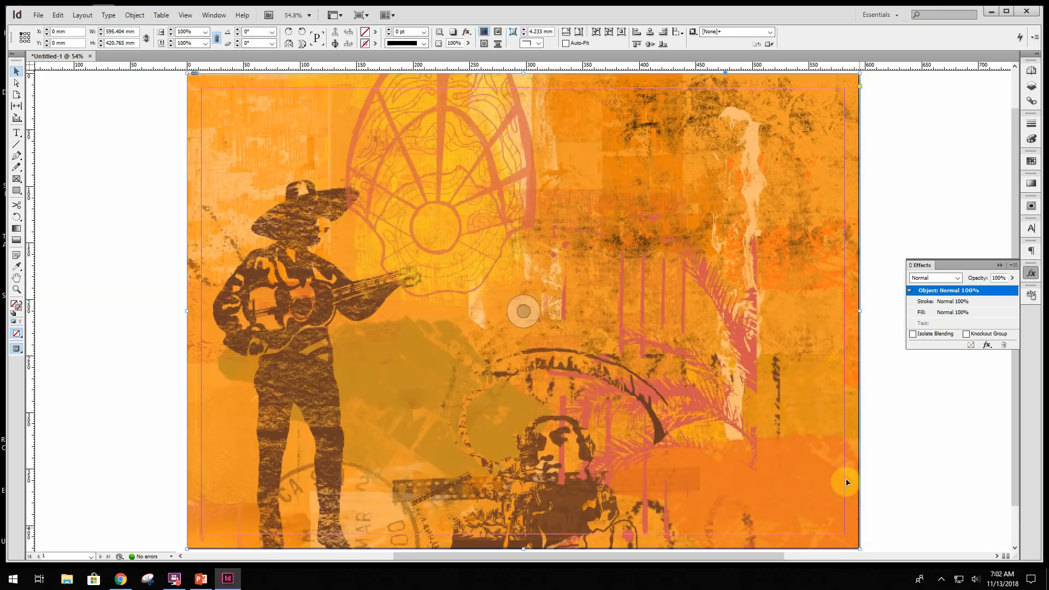
pyautogui.click(15, 73)
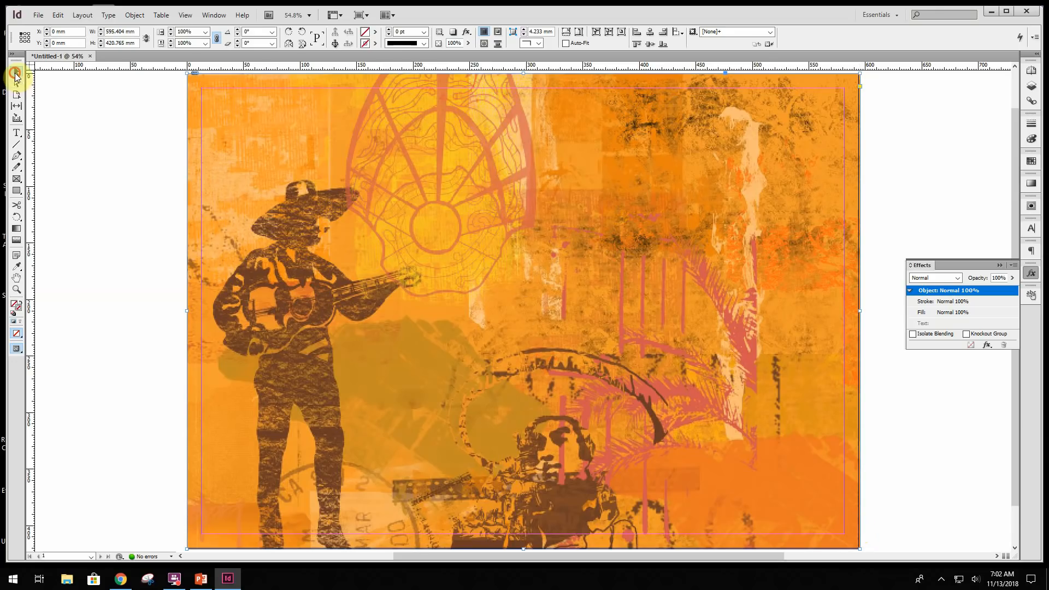
pyautogui.click(78, 136)
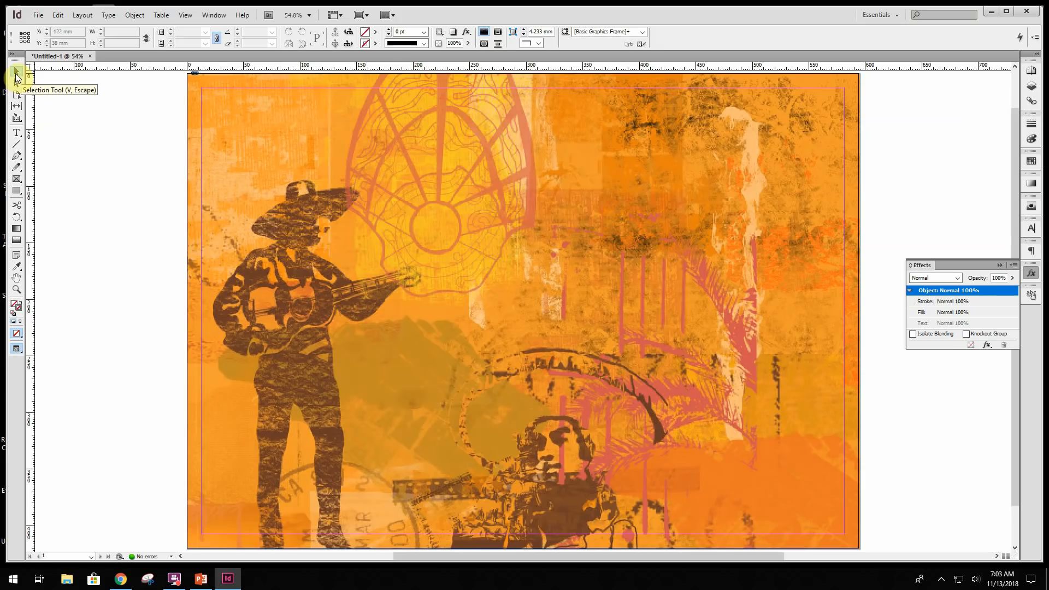
# - Place the Barbed Wire image over the full page as a border, about 594 x 420 mm, and deselect it
pyautogui.click(37, 14)
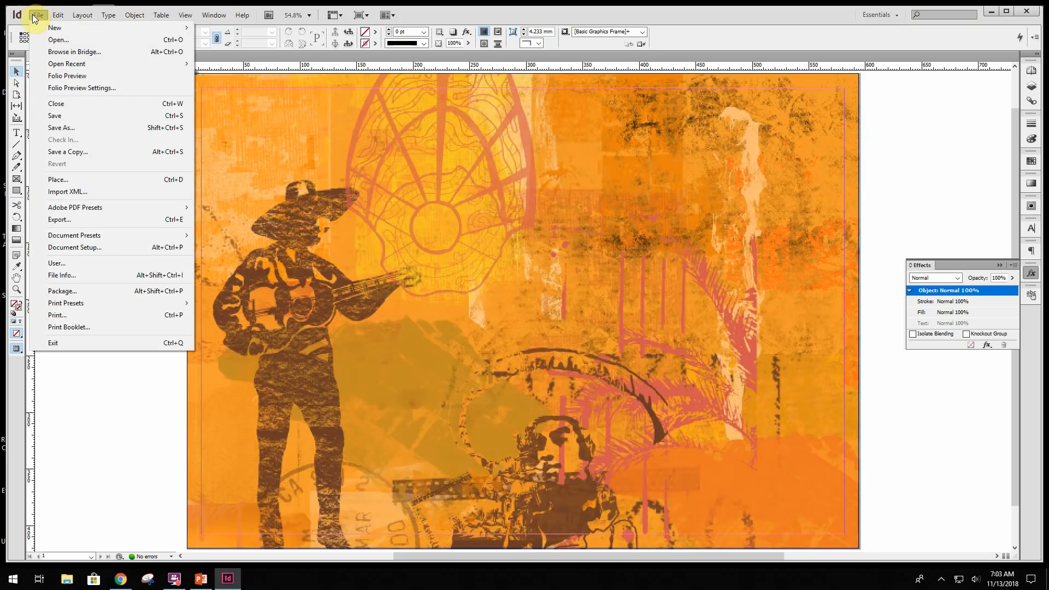
pyautogui.click(78, 180)
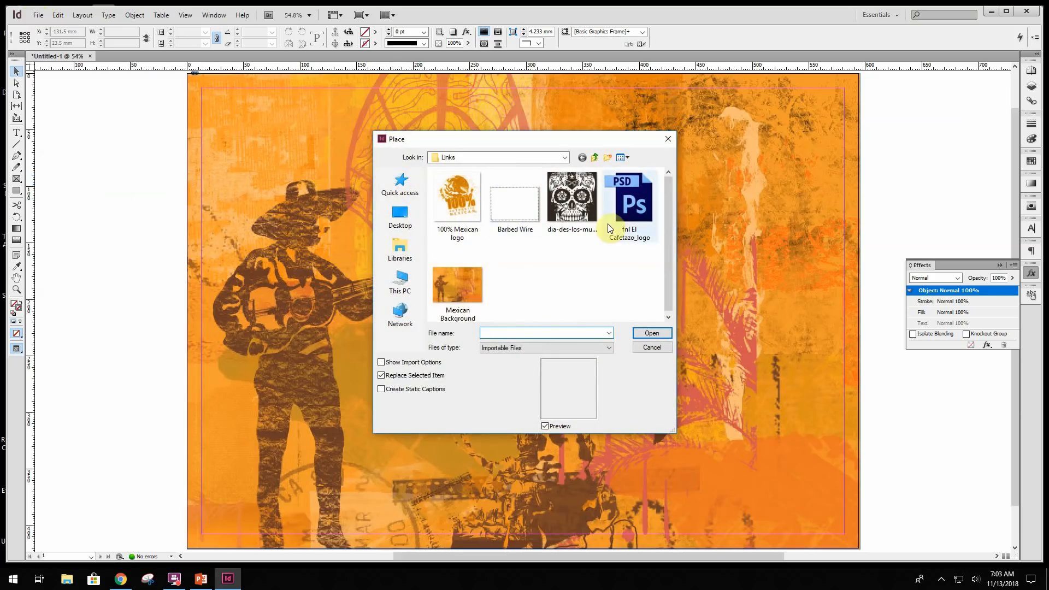
pyautogui.click(527, 214)
pyautogui.click(656, 335)
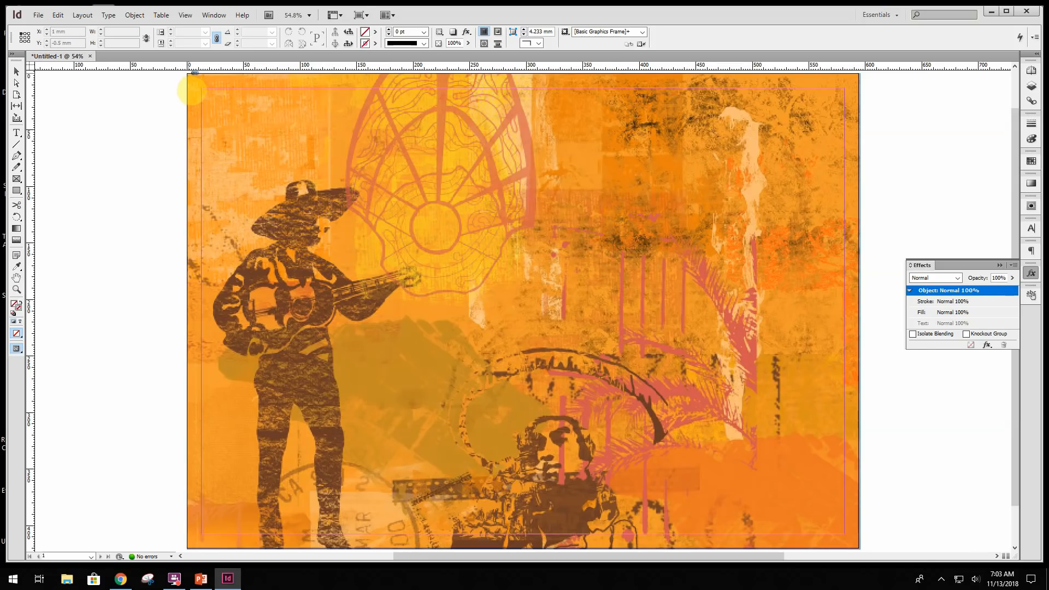
pyautogui.moveTo(191, 92); pyautogui.dragTo(861, 503)
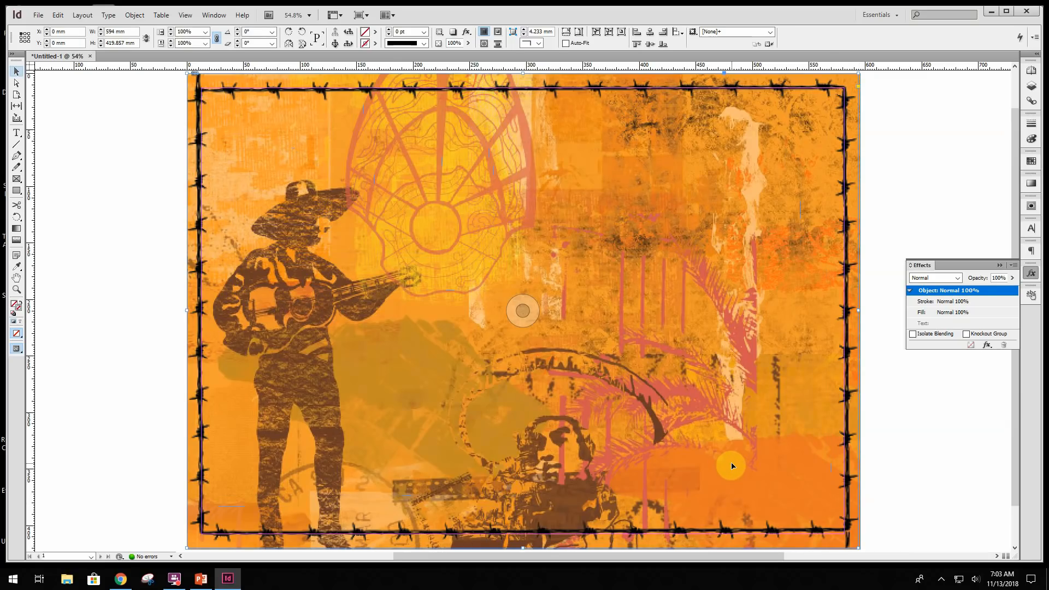
pyautogui.click(74, 129)
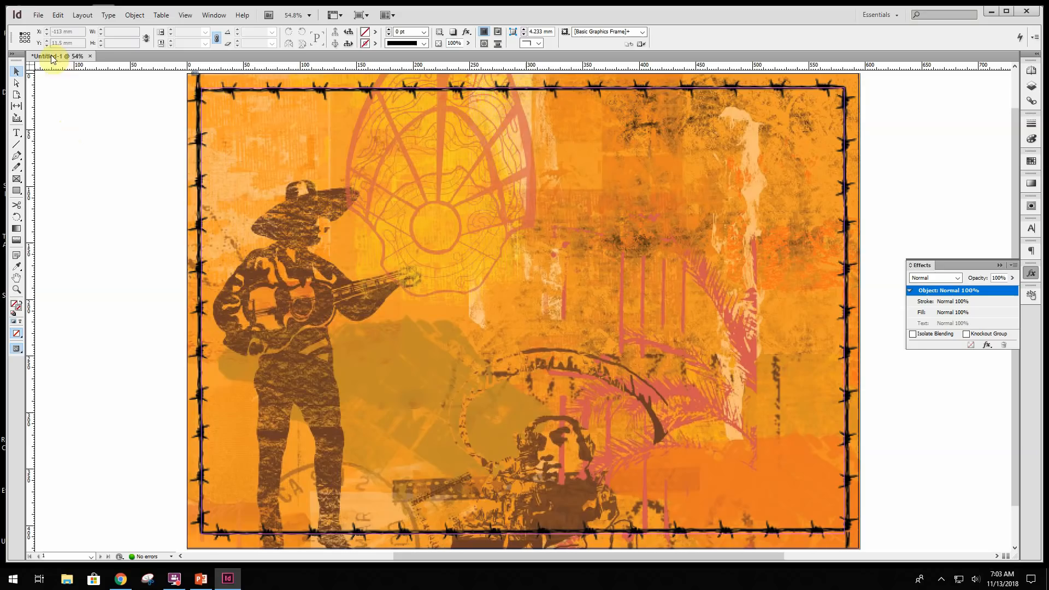
# - Place the 100% Mexican logo in the lower-right corner of the poster, about 134 x 141 mm
pyautogui.click(38, 16)
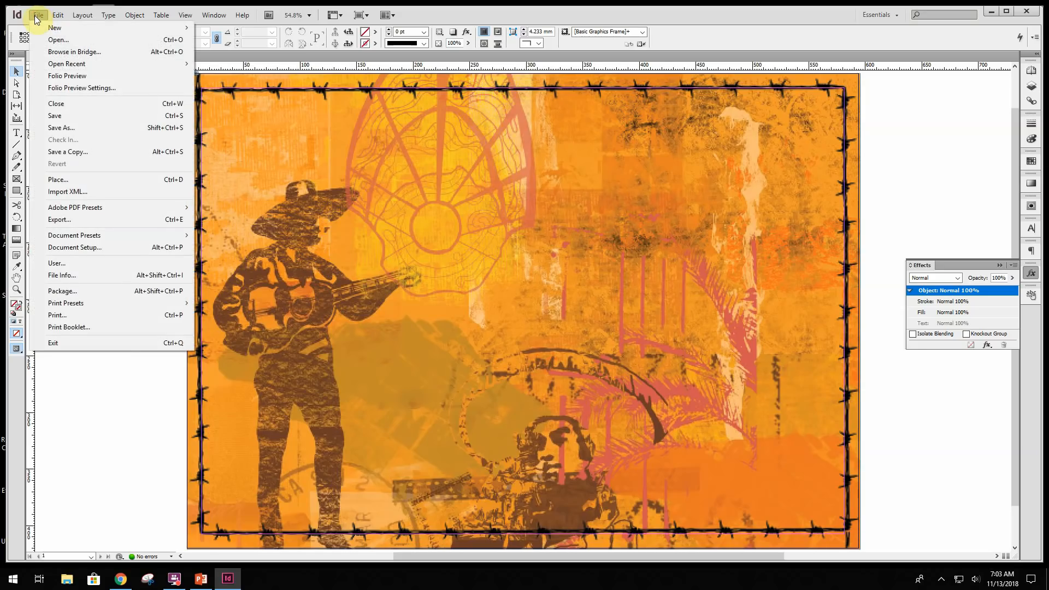
pyautogui.click(70, 181)
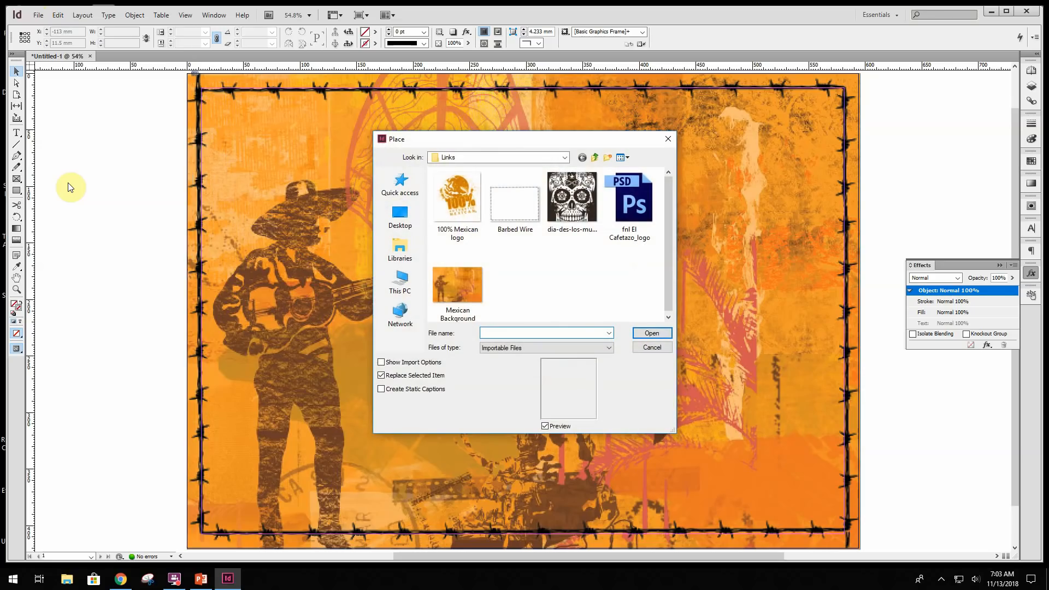
pyautogui.click(459, 204)
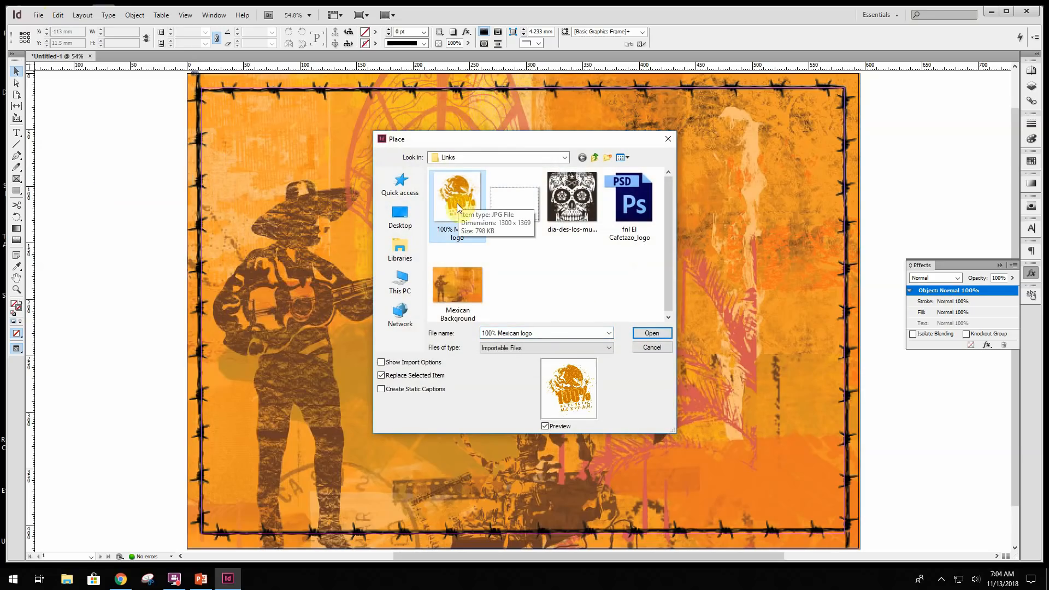
pyautogui.click(662, 334)
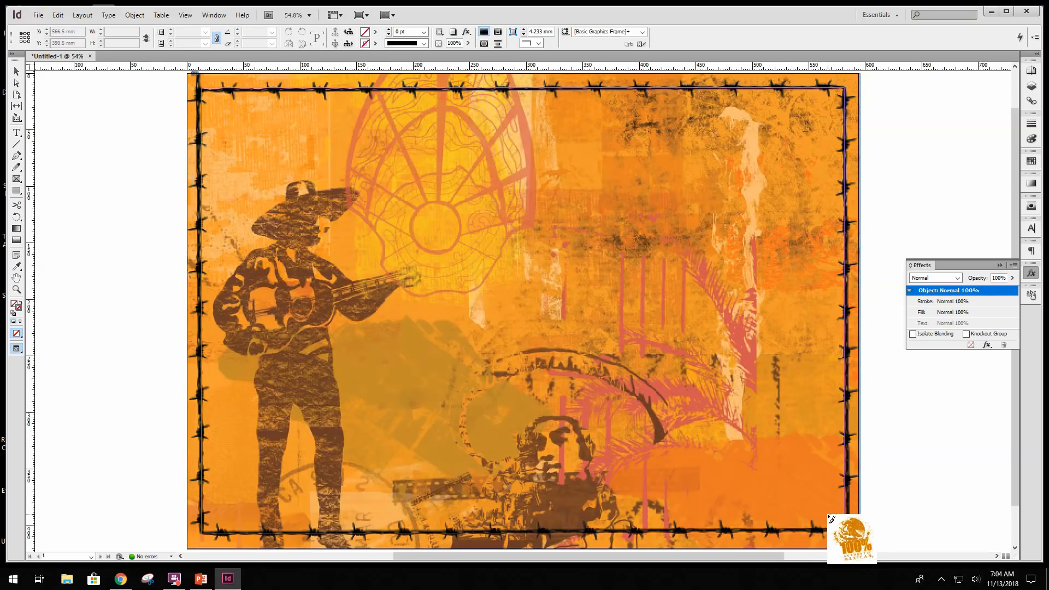
pyautogui.moveTo(831, 518); pyautogui.dragTo(681, 397)
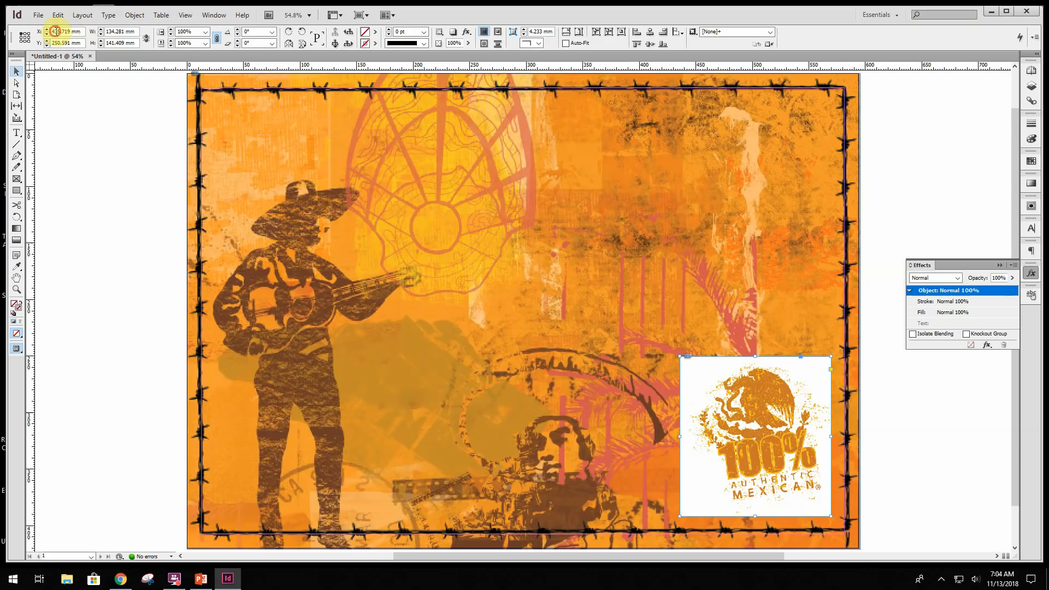
# - Position the logo frame at X 448.5 mm and Y 260.25 mm
pyautogui.moveTo(54, 32); pyautogui.dragTo(80, 31)
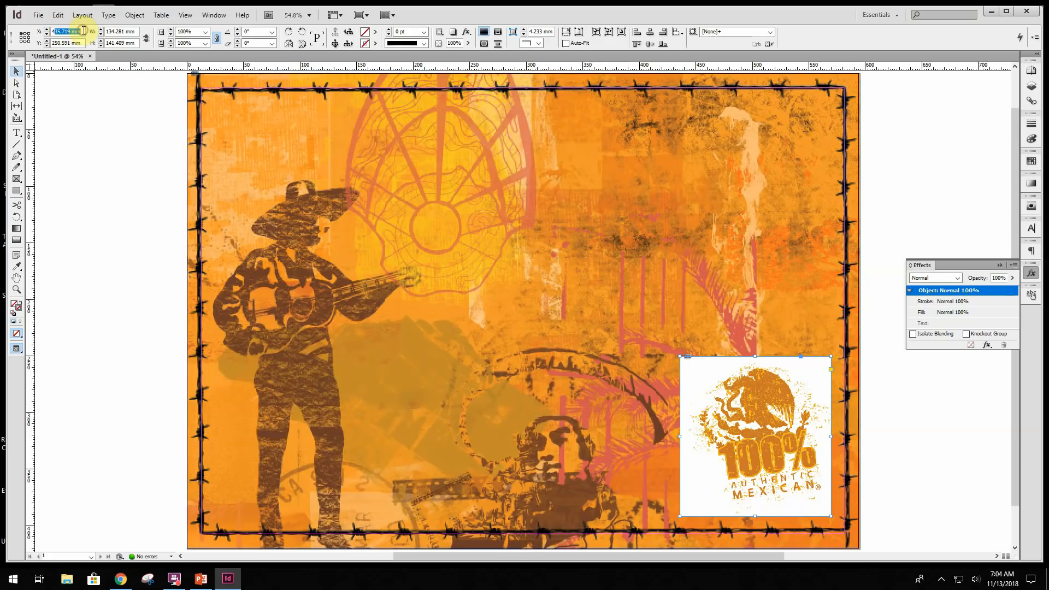
pyautogui.press('BackSpace')
pyautogui.press('BackSpace')
pyautogui.write('448.5')
pyautogui.press('Tab')
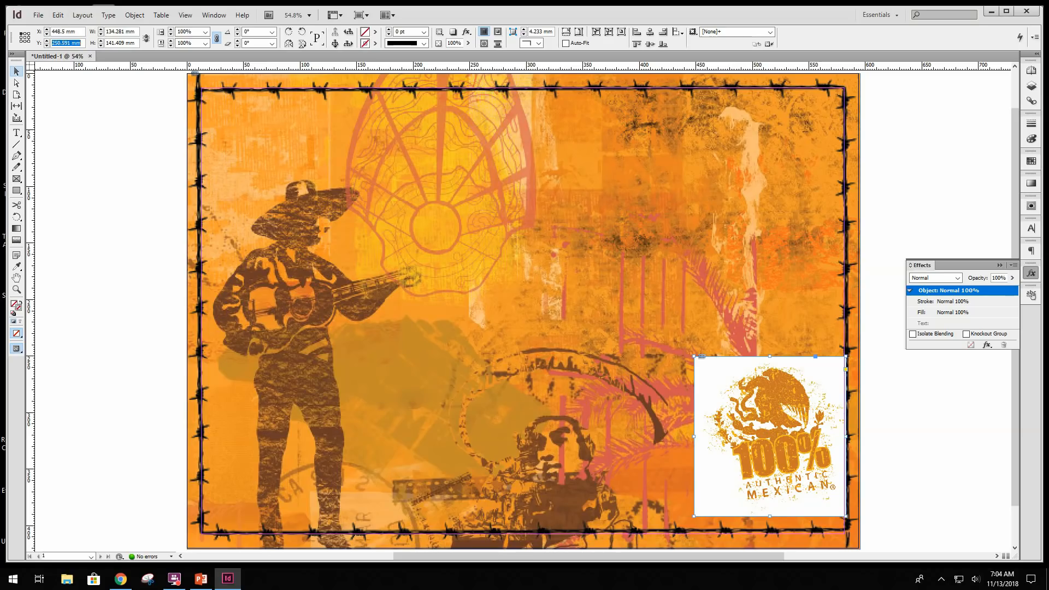
pyautogui.write('260.25')
pyautogui.press('Tab')
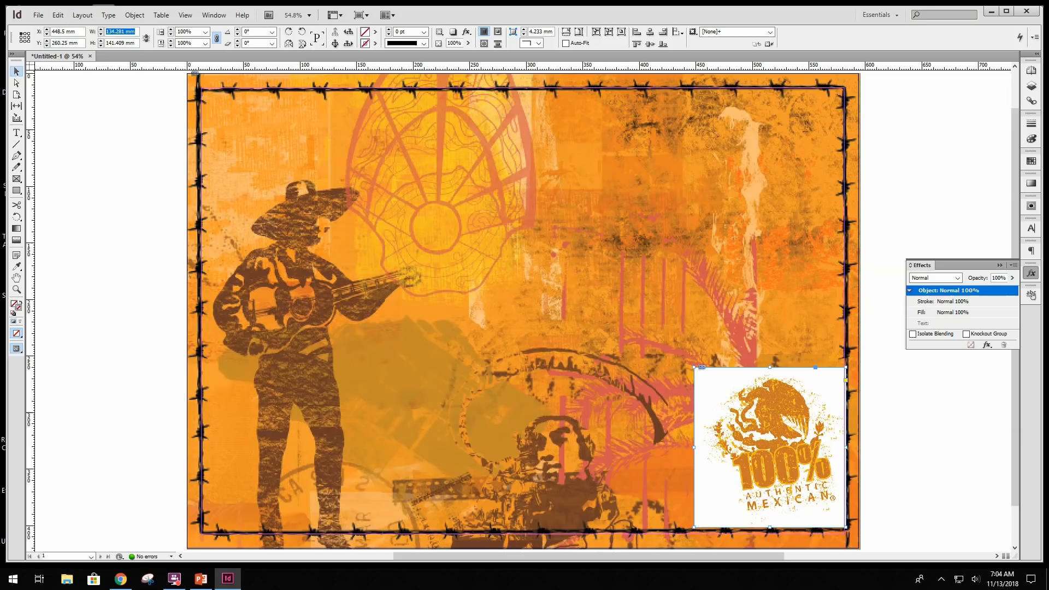
# - Resize the logo frame to 121.073 mm wide by 127.5 mm high and fit the logo image proportionally inside it
pyautogui.write('121.073')
pyautogui.press('Tab')
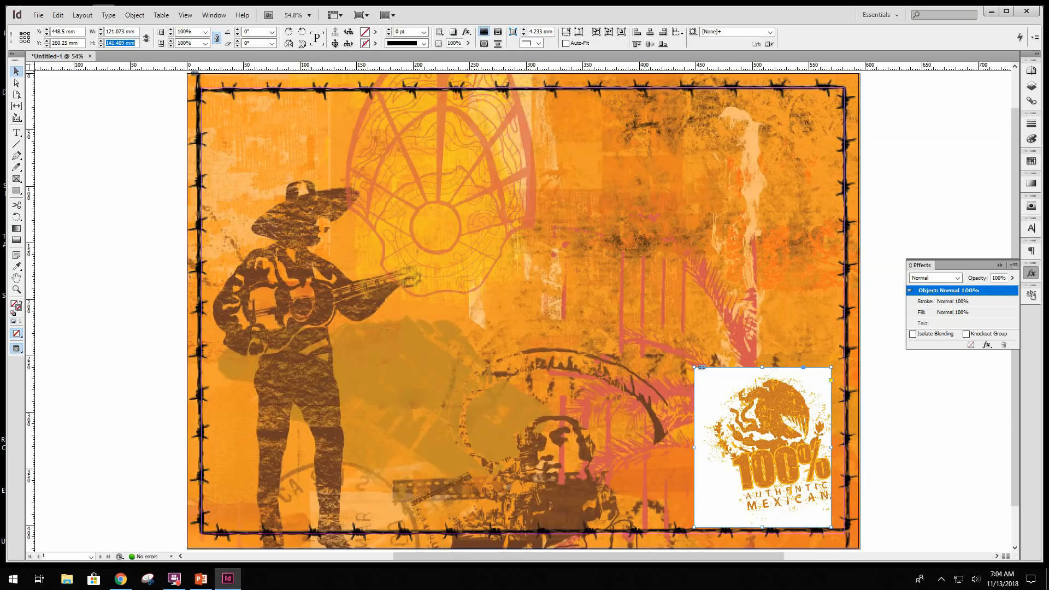
pyautogui.write('127.5')
pyautogui.press('Return')
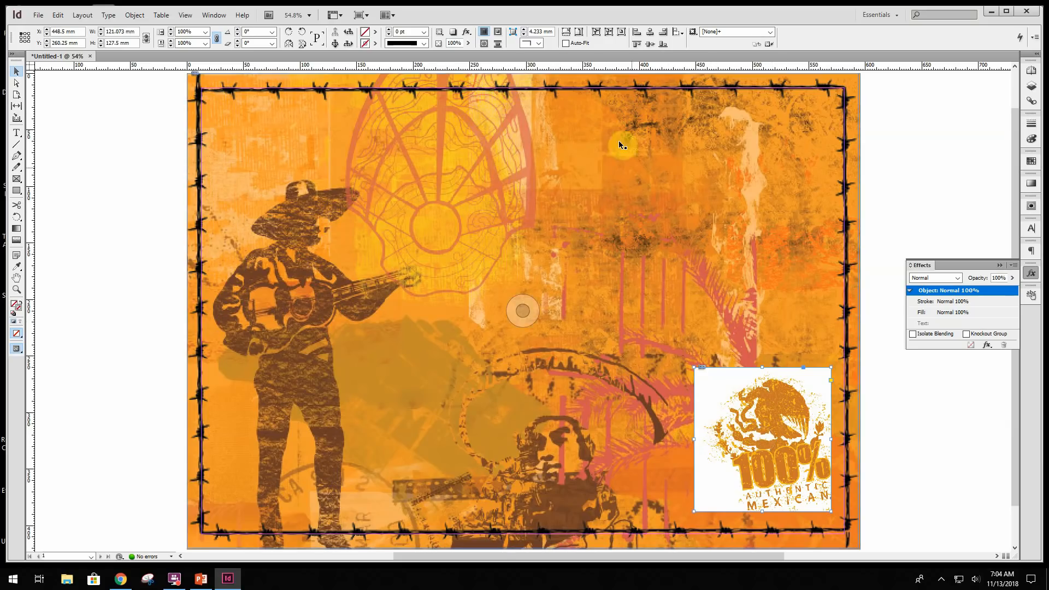
pyautogui.click(566, 36)
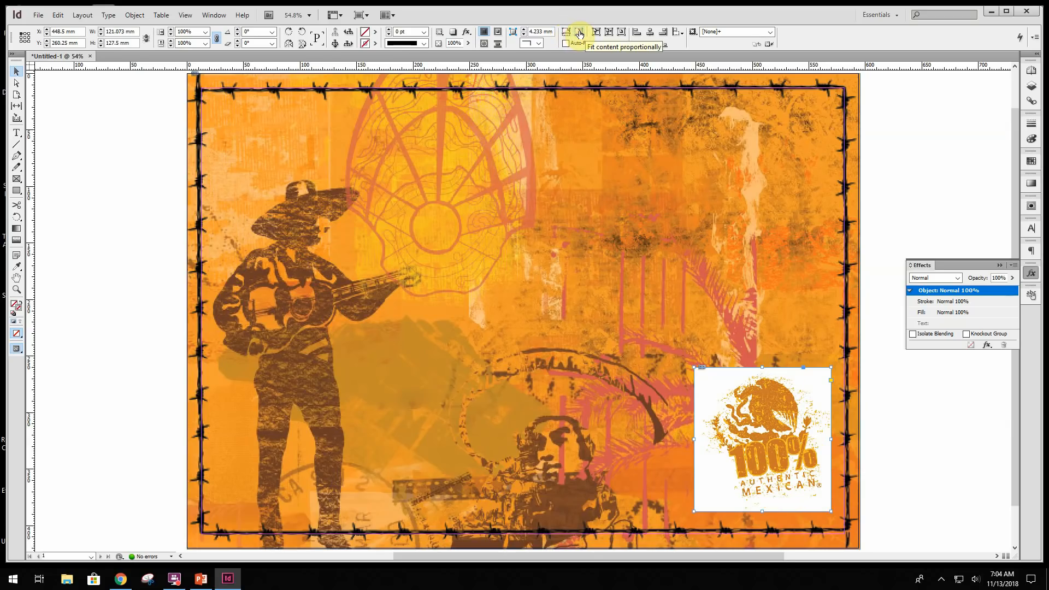
pyautogui.click(579, 34)
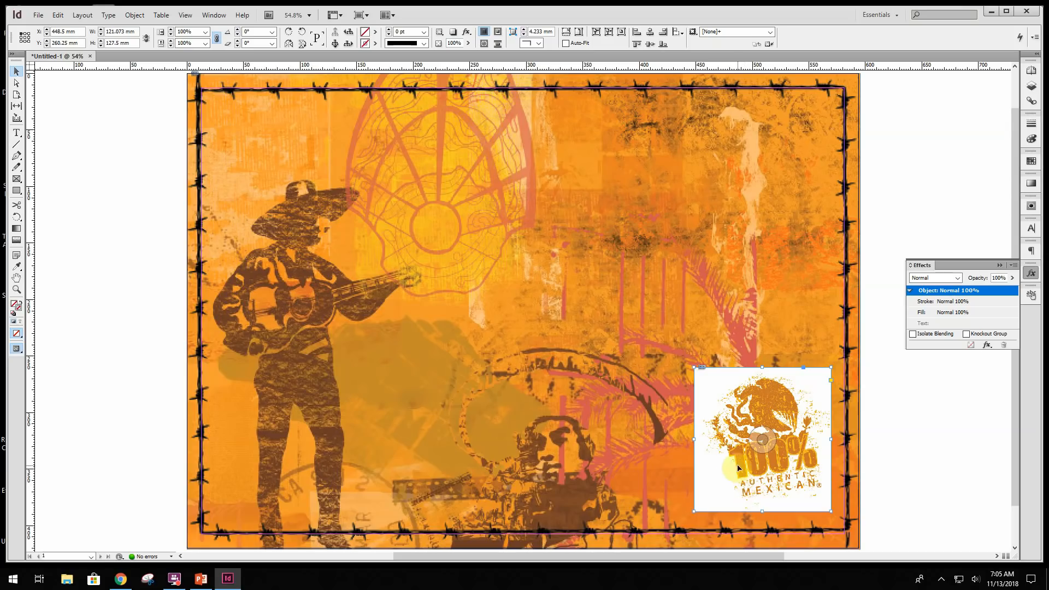
# - Apply the Multiply blend mode to the 100% Mexican logo at 100% opacity and deselect it
pyautogui.click(214, 15)
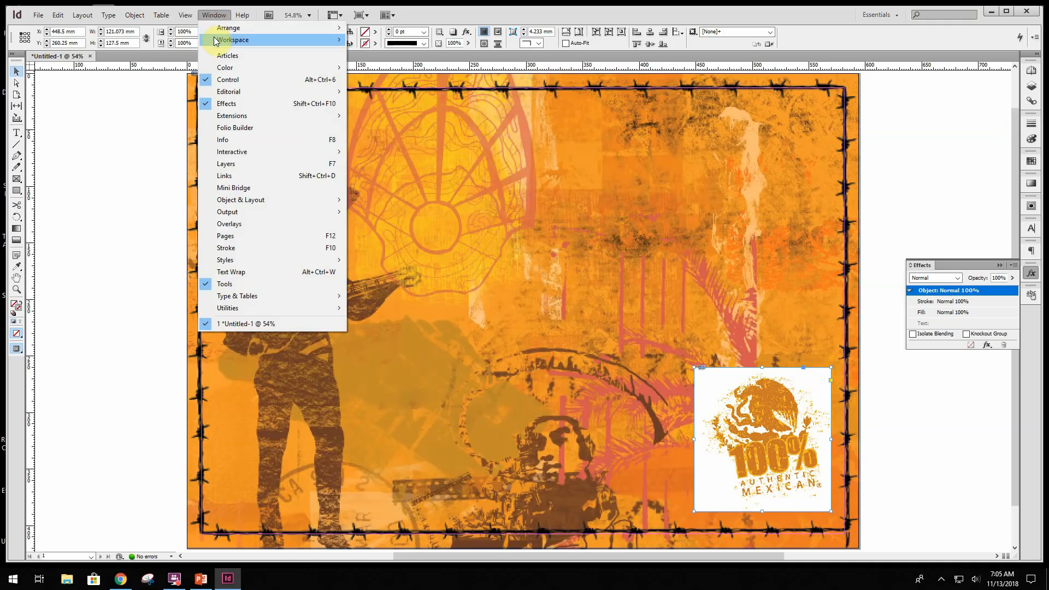
pyautogui.click(238, 107)
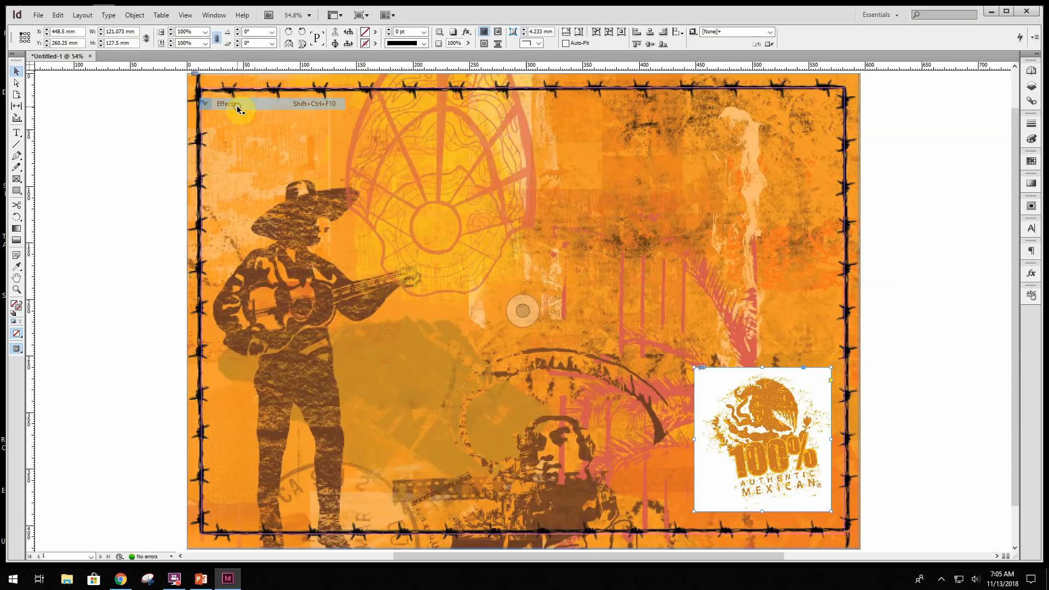
pyautogui.click(214, 17)
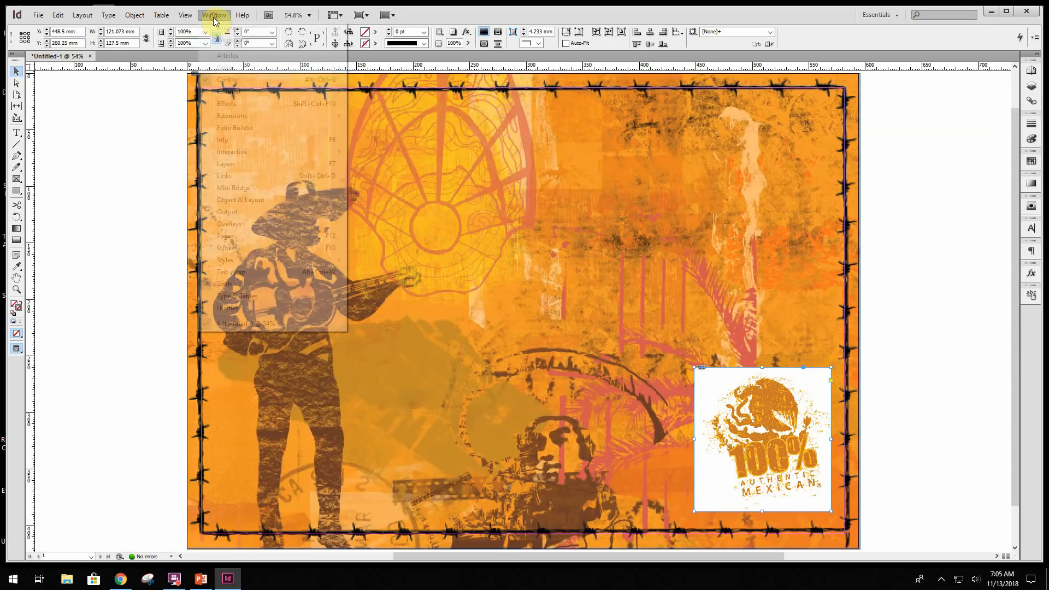
pyautogui.click(223, 105)
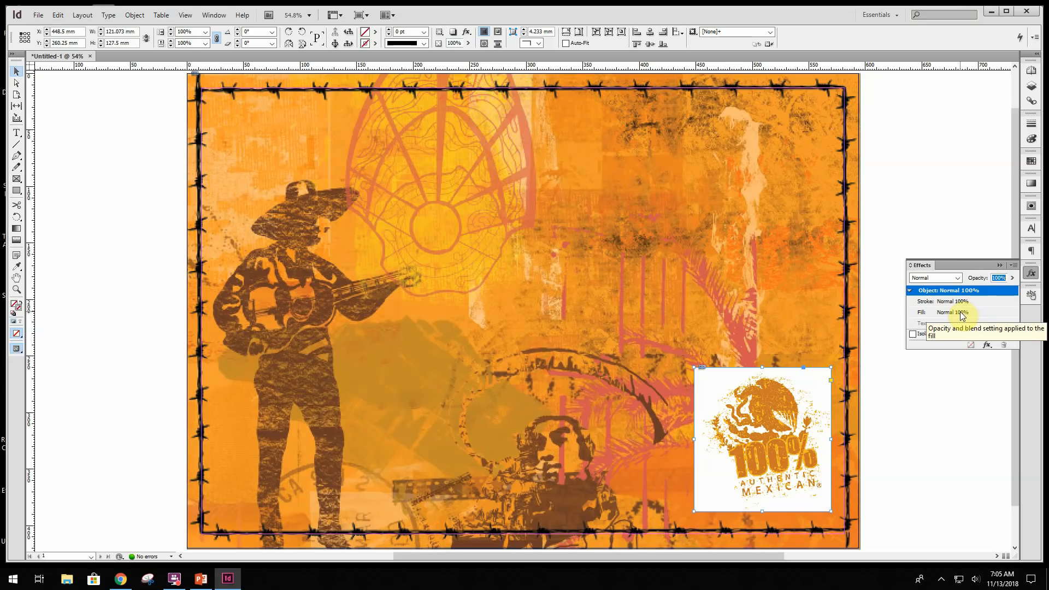
pyautogui.click(957, 279)
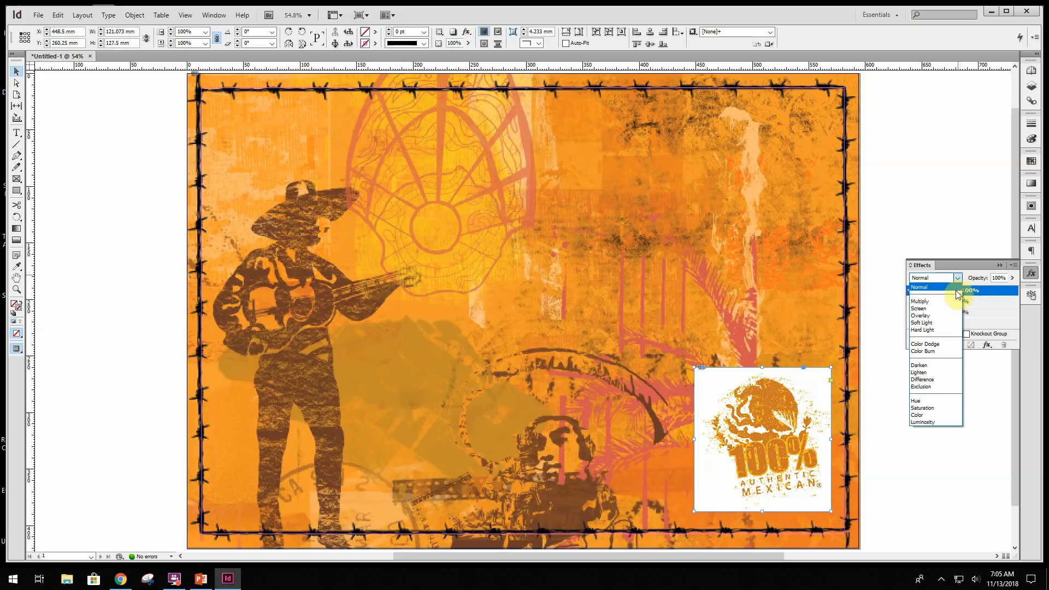
pyautogui.click(930, 302)
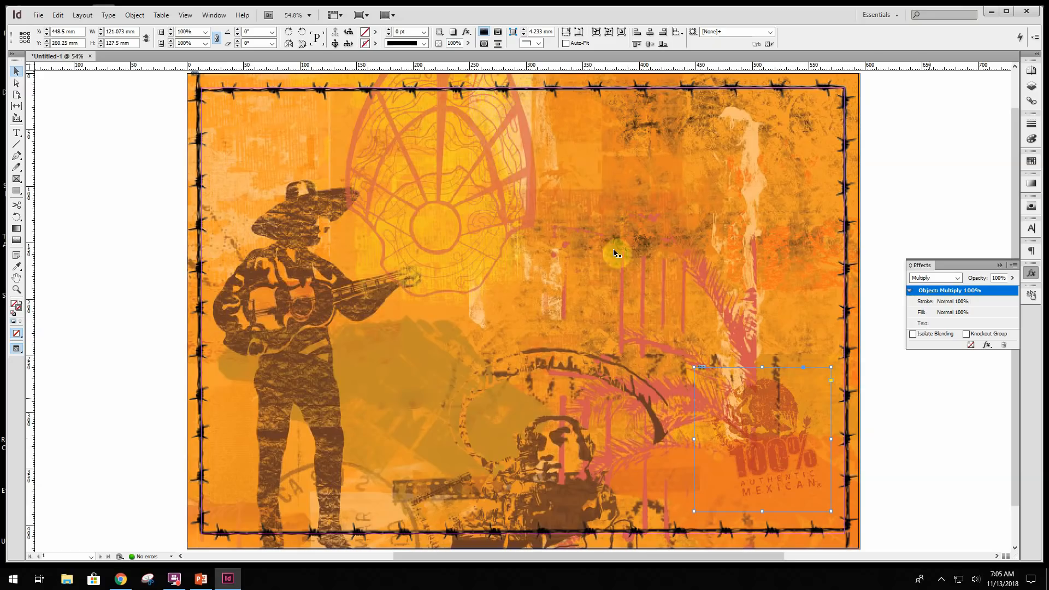
pyautogui.click(106, 182)
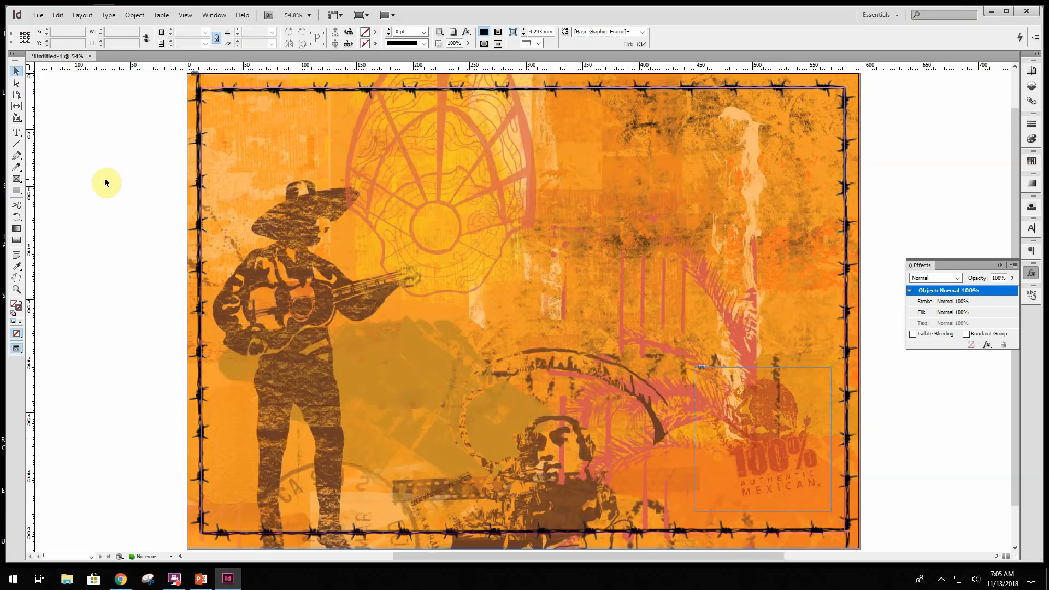
# - Place the fnl El Cafetazo_logo image across the upper part of the poster, about 369 x 93 mm
pyautogui.click(38, 15)
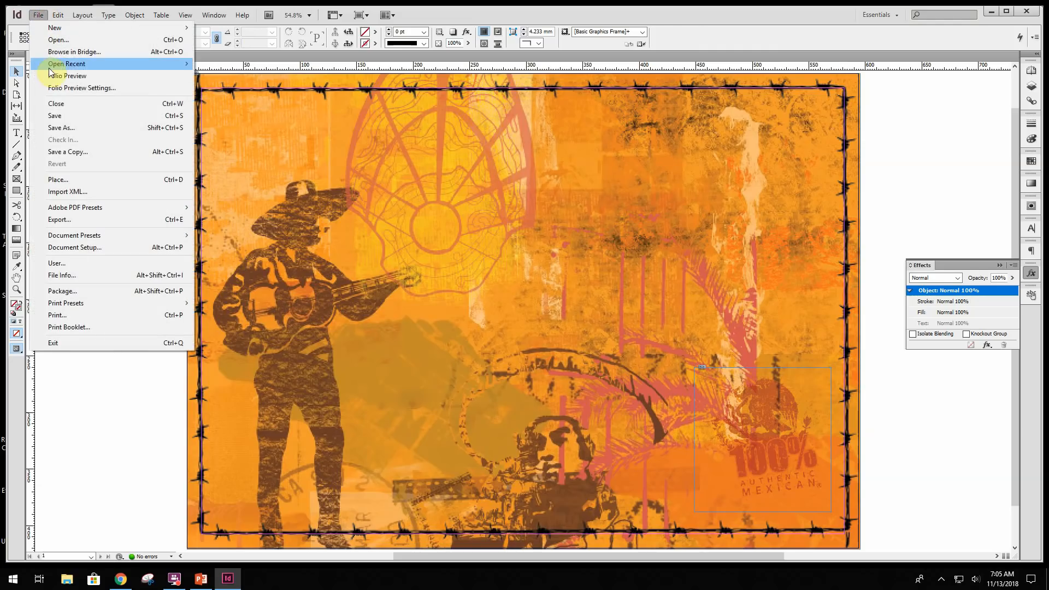
pyautogui.click(65, 180)
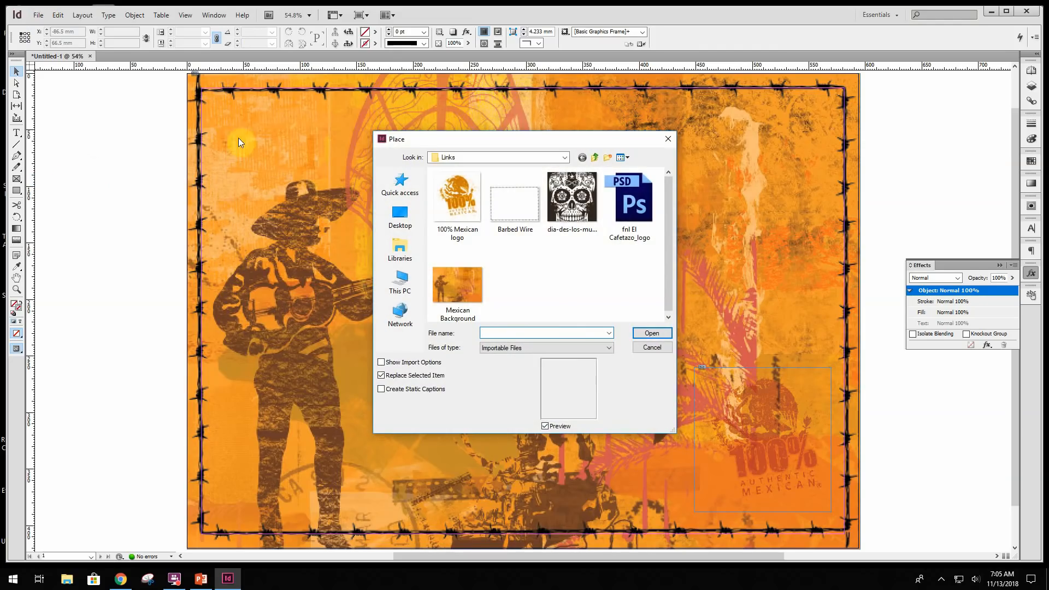
pyautogui.click(631, 205)
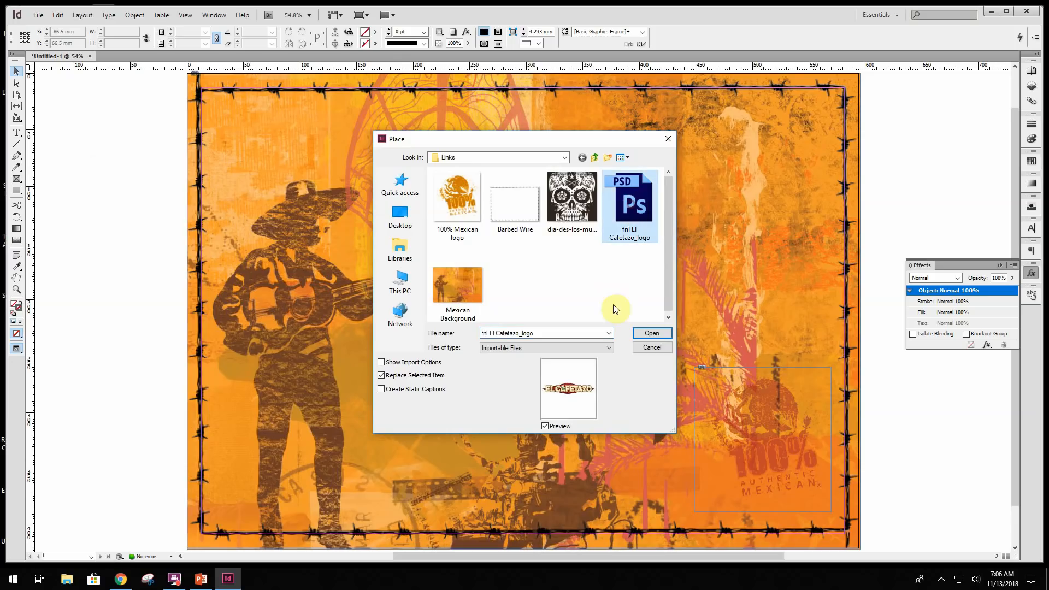
pyautogui.click(652, 334)
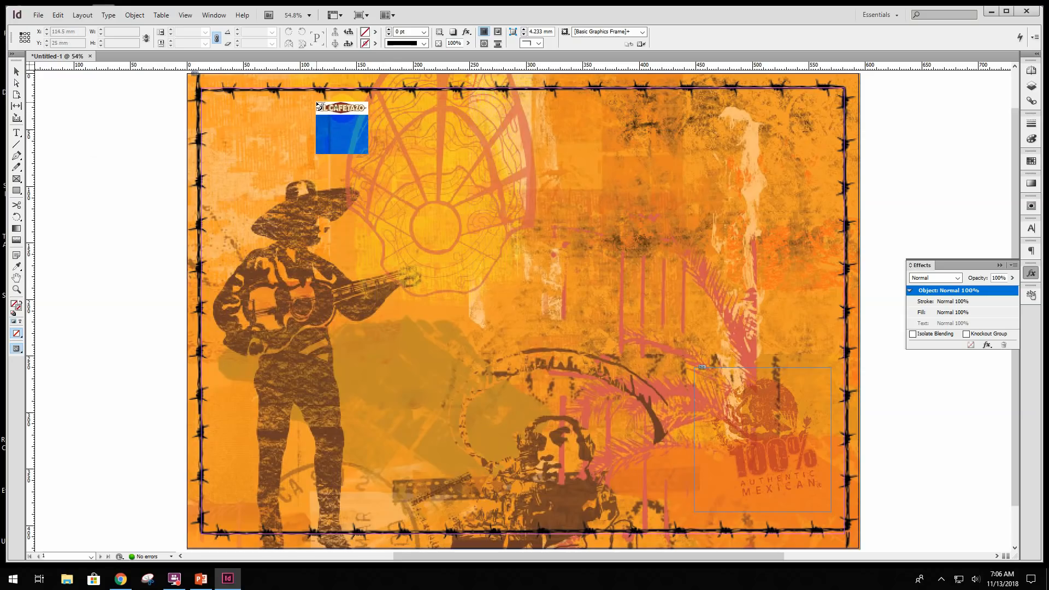
pyautogui.moveTo(317, 104); pyautogui.dragTo(733, 202)
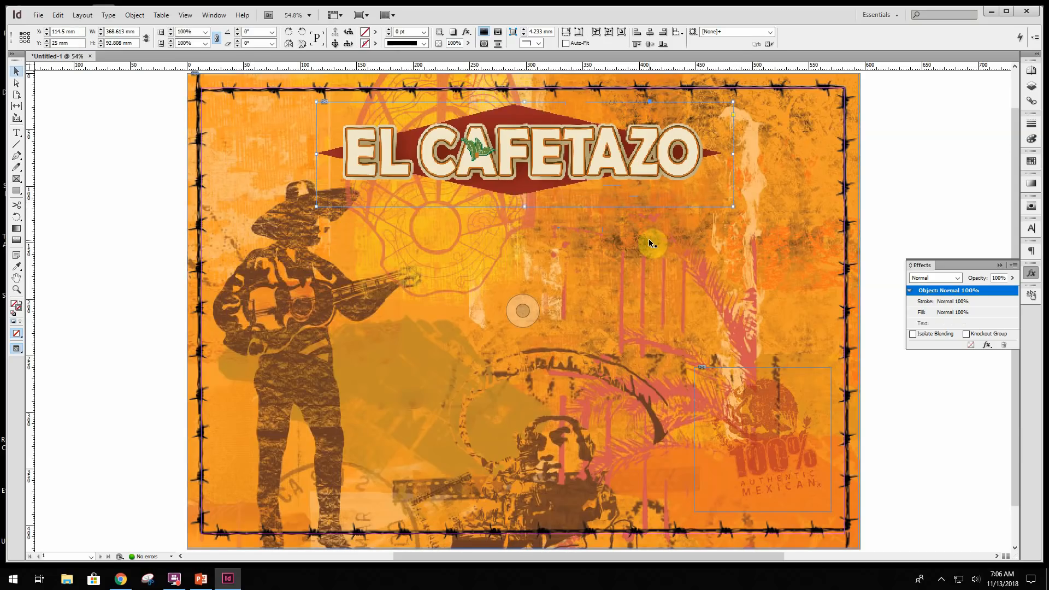
# - Position the El Cafetazo logo frame at X 115.166 mm and Y 26.25 mm
pyautogui.doubleClick(59, 31)
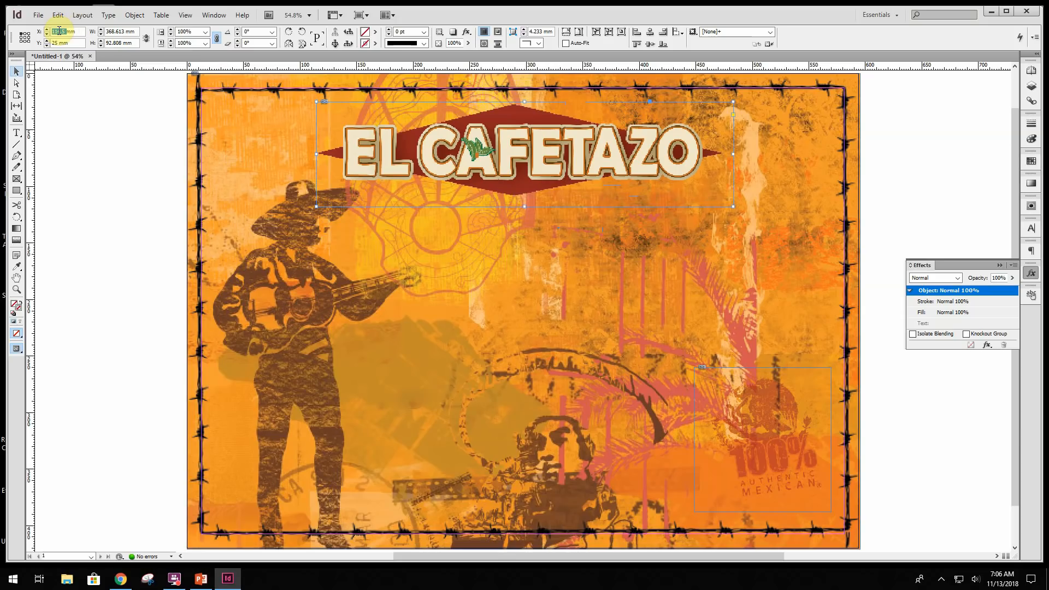
pyautogui.write('115.166')
pyautogui.press('Tab')
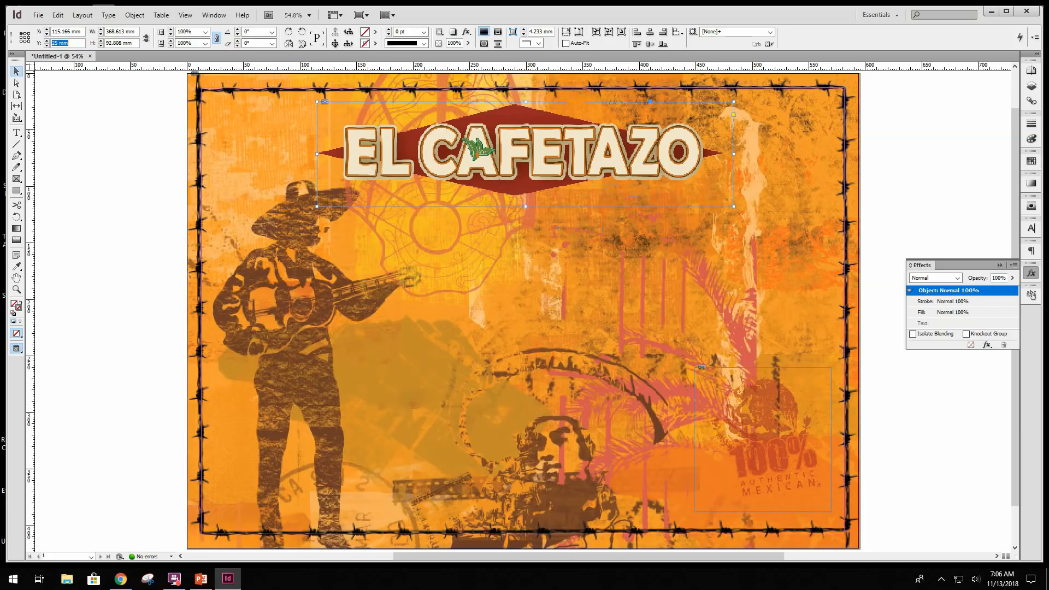
pyautogui.write('26.25')
pyautogui.press('Tab')
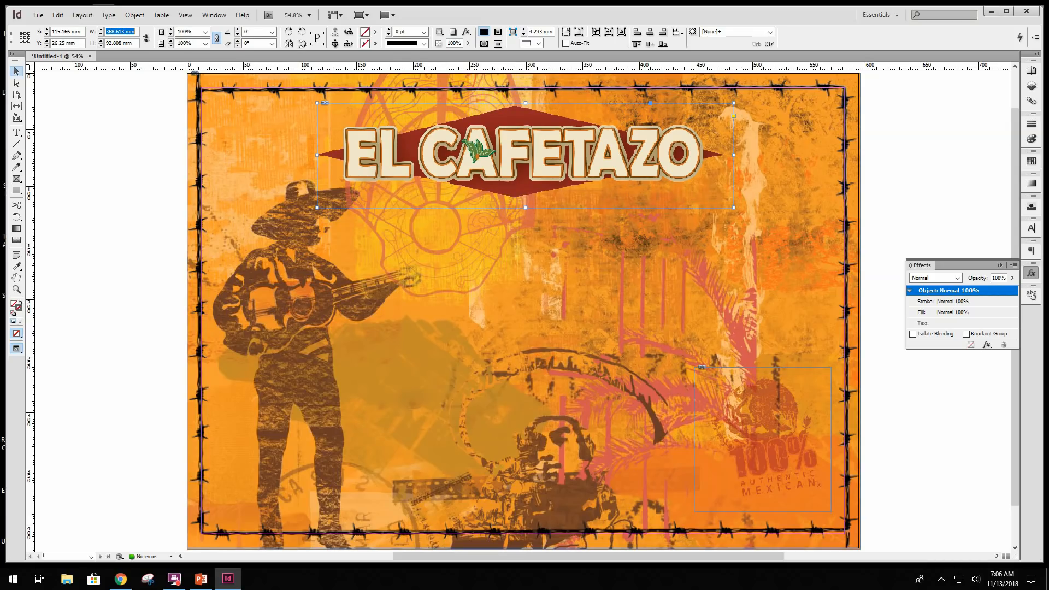
# - Resize the El Cafetazo logo frame to 367.99 mm wide by 92.681 mm high and fit the image proportionally inside it
pyautogui.write('367.99')
pyautogui.press('Tab')
pyautogui.write('92')
pyautogui.press('Return')
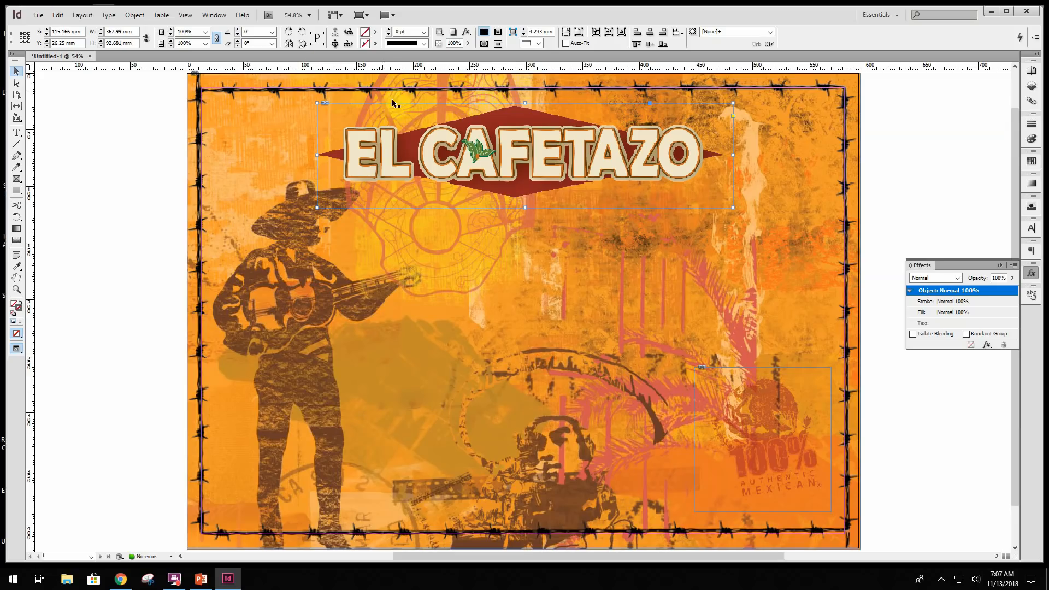
pyautogui.click(568, 34)
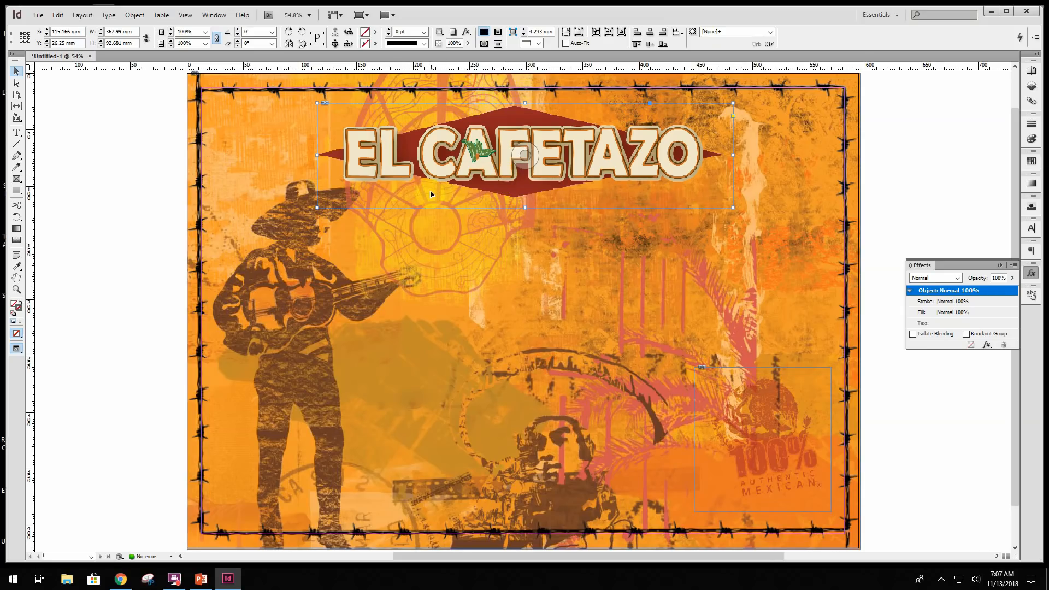
# - Draw a wide text frame across the middle of the poster, about 543 x 66.5 mm
pyautogui.click(16, 137)
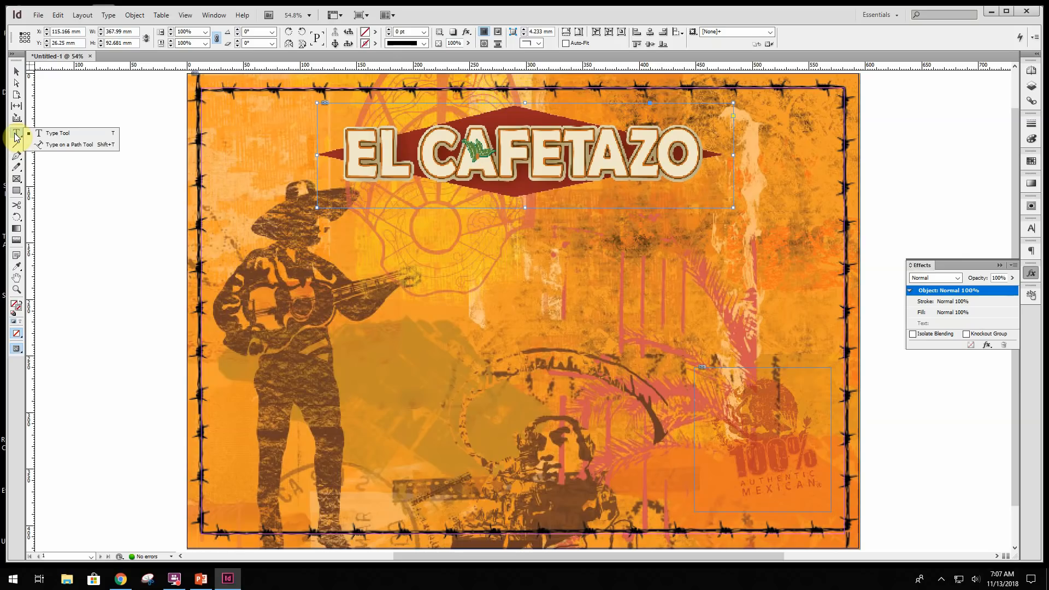
pyautogui.click(14, 134)
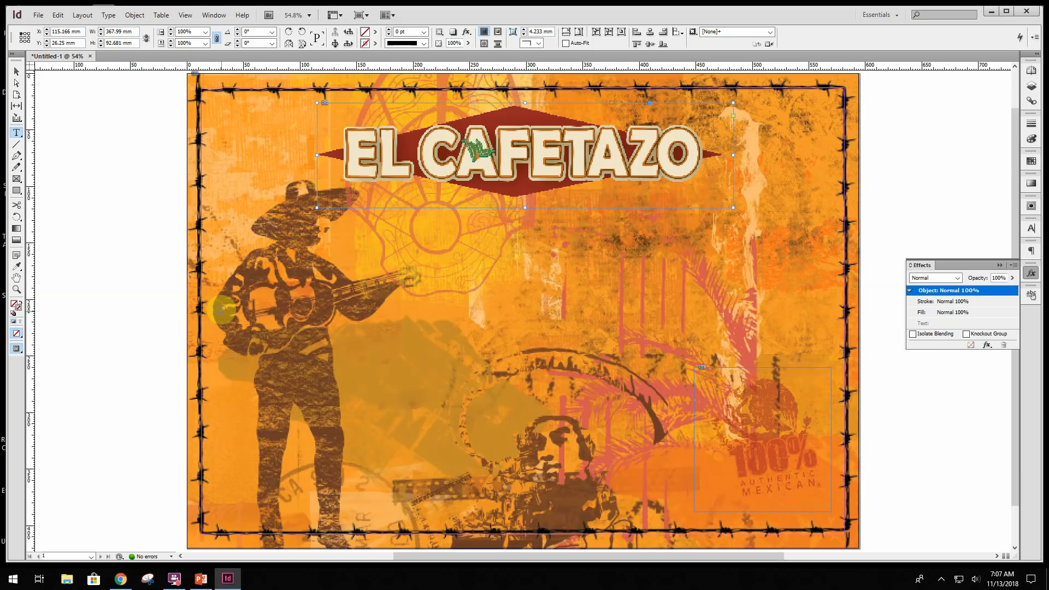
pyautogui.moveTo(221, 312); pyautogui.dragTo(834, 386)
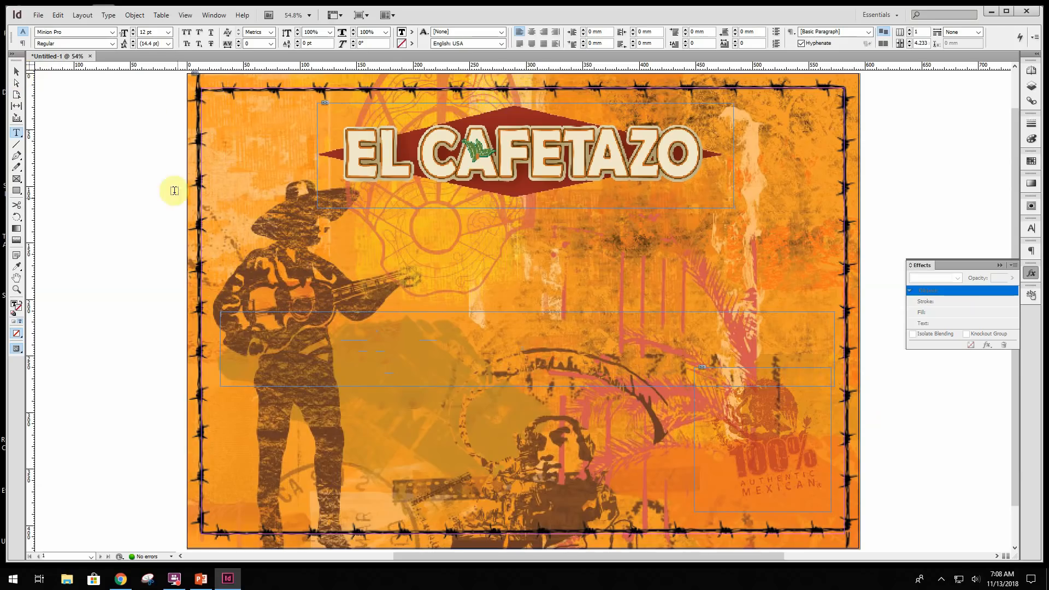
# - Position the new text frame at X 22.5 mm and Y 196.5 mm
pyautogui.click(16, 72)
pyautogui.click(523, 310)
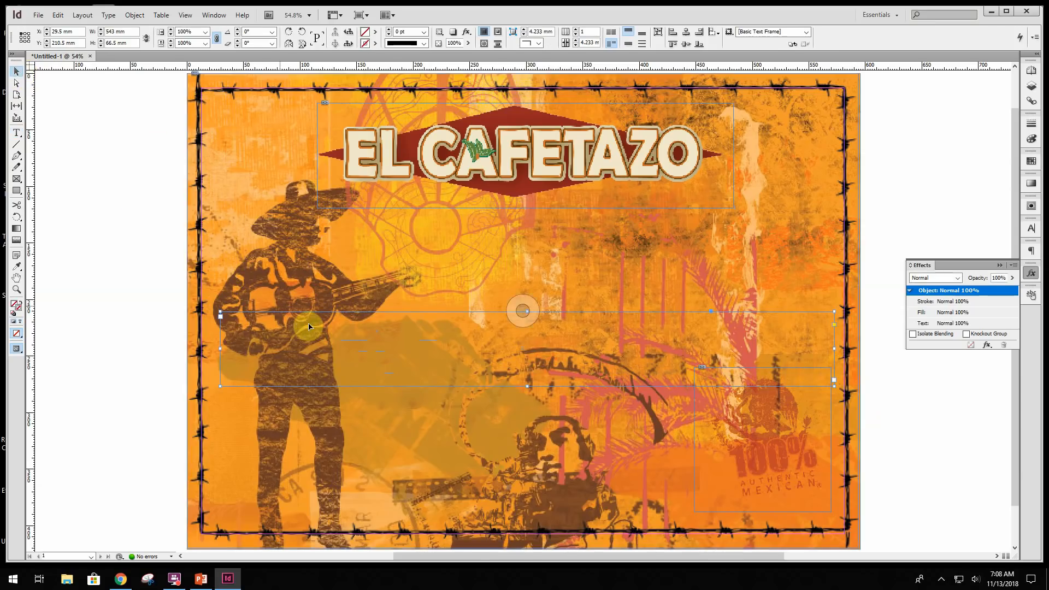
pyautogui.doubleClick(60, 32)
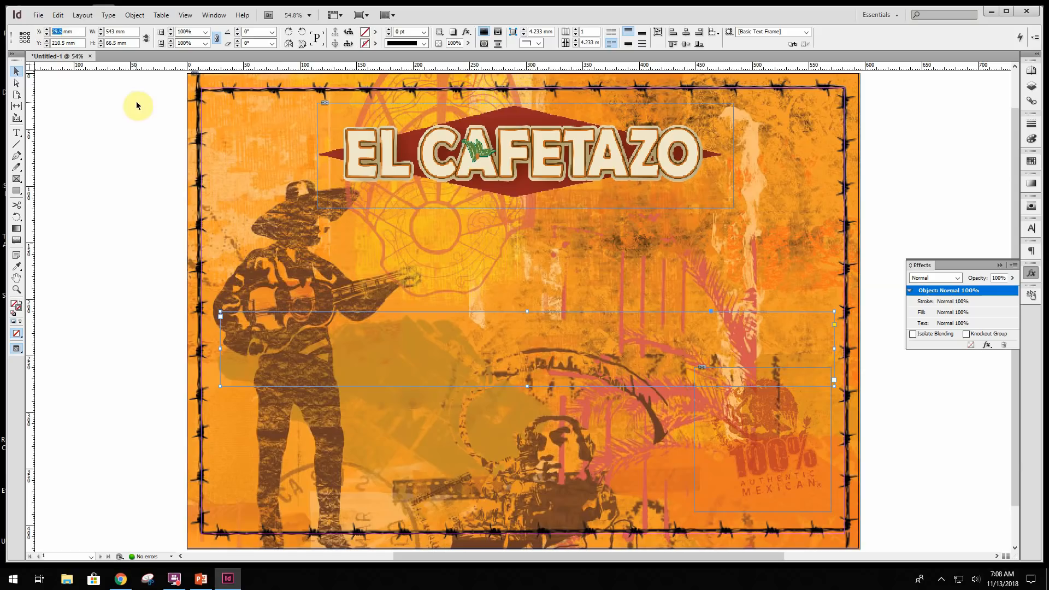
pyautogui.write('22.5')
pyautogui.press('Tab')
pyautogui.write('196.5')
pyautogui.press('Tab')
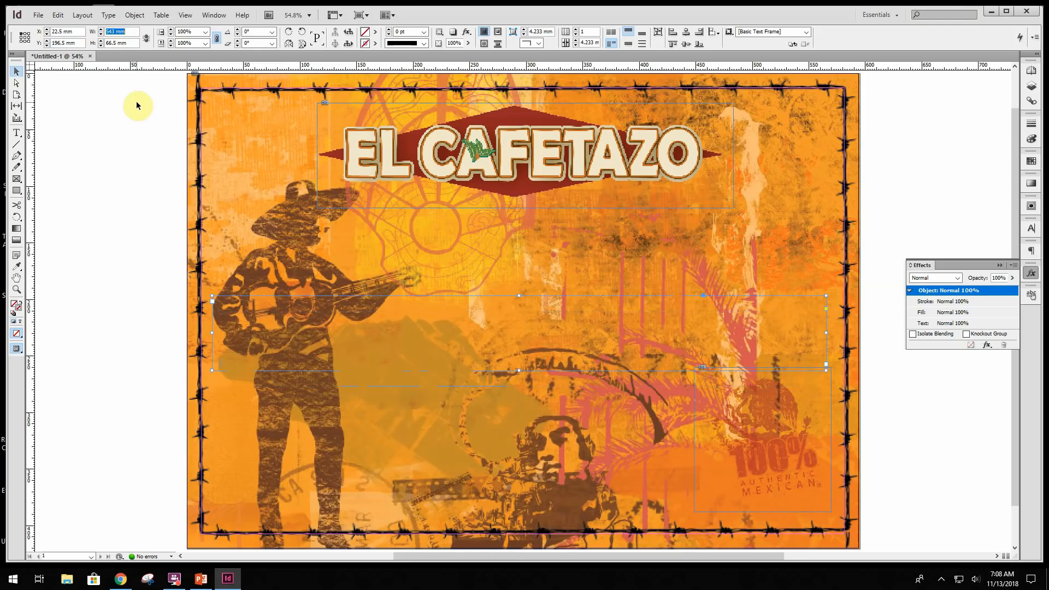
# - Resize the text frame to 552 mm wide by 86.25 mm high
pyautogui.write('552')
pyautogui.press('Tab')
pyautogui.write('86')
pyautogui.press('Return')
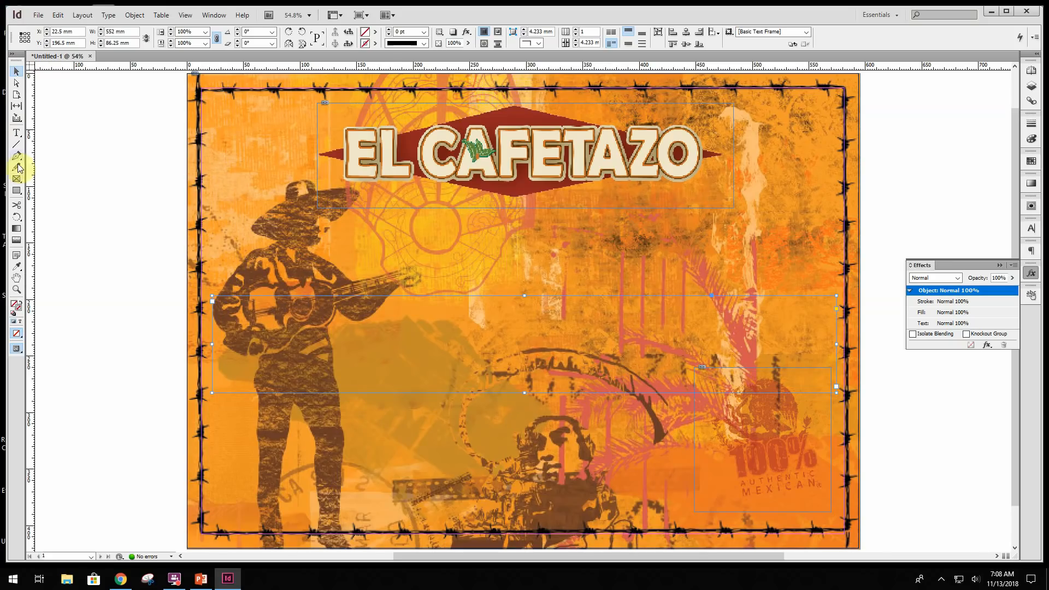
# - Start text entry in the middle text frame and set its font to Mesquite Std
pyautogui.click(16, 132)
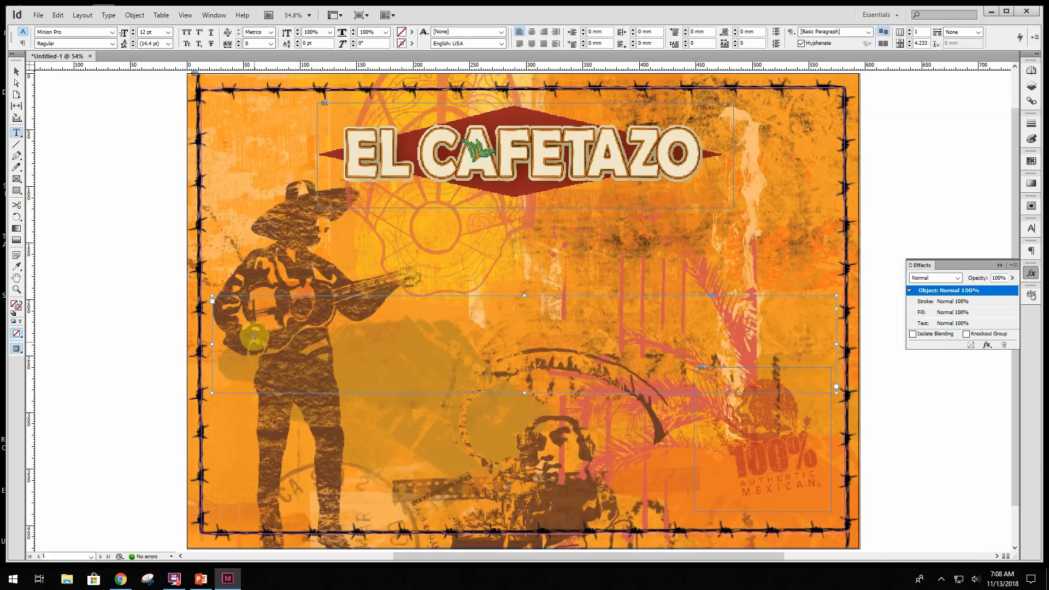
pyautogui.click(254, 336)
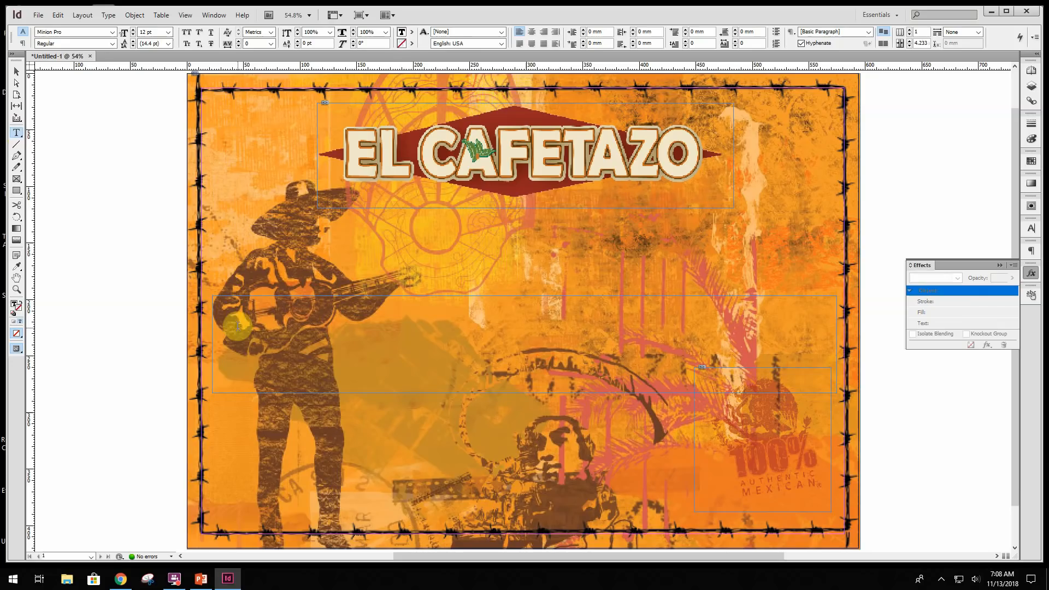
pyautogui.click(113, 31)
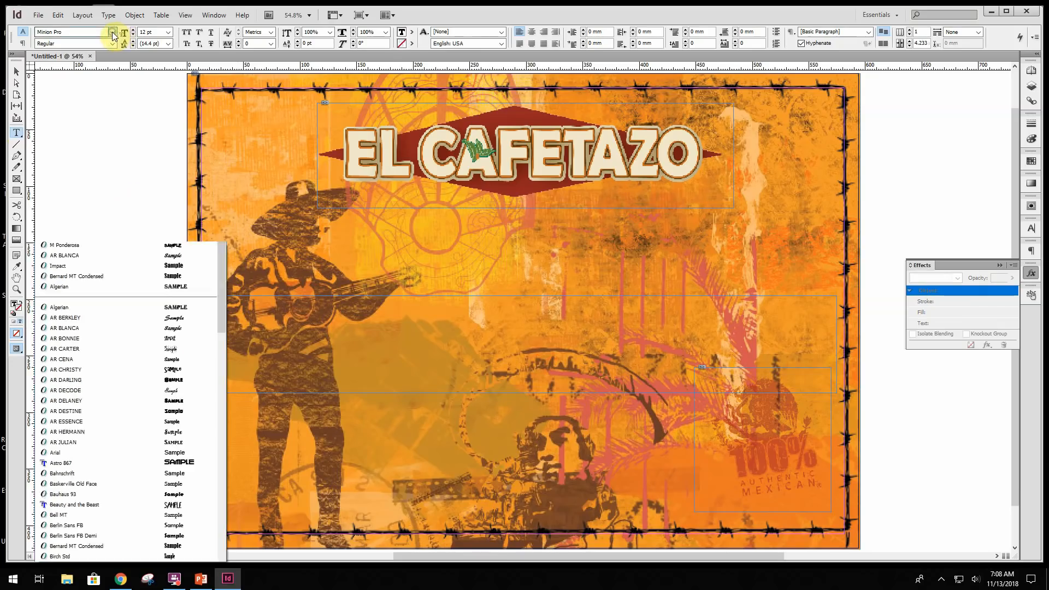
pyautogui.scroll(-10, 105, 374)
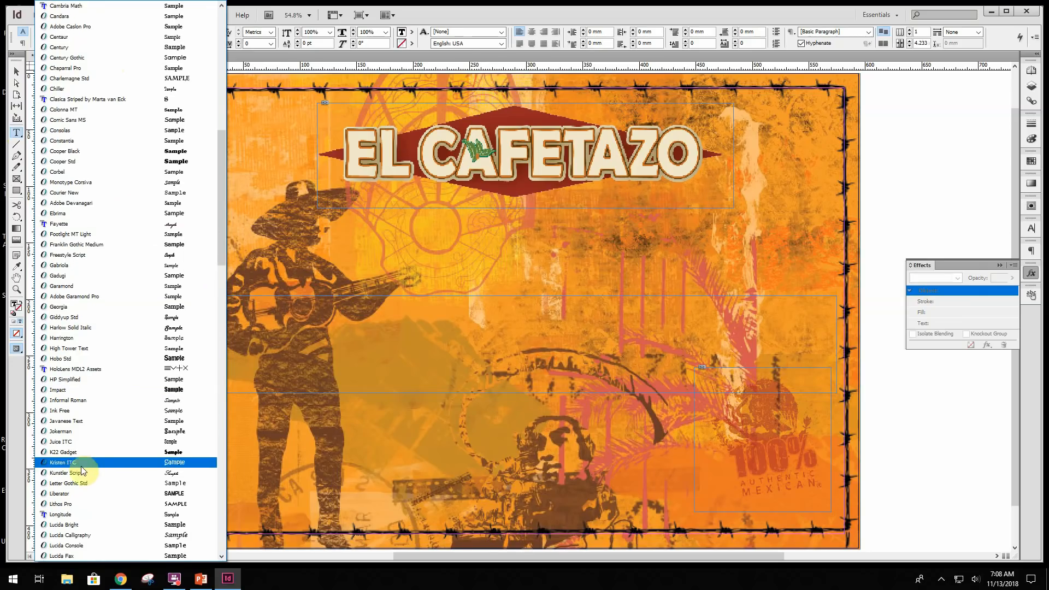
pyautogui.scroll(-4, 82, 486)
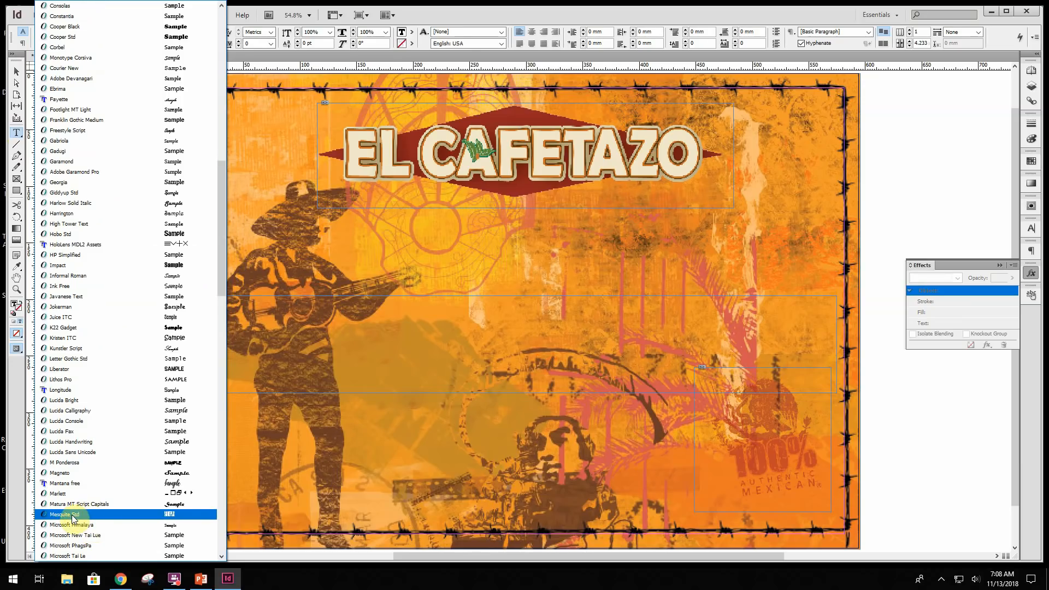
pyautogui.press('Escape')
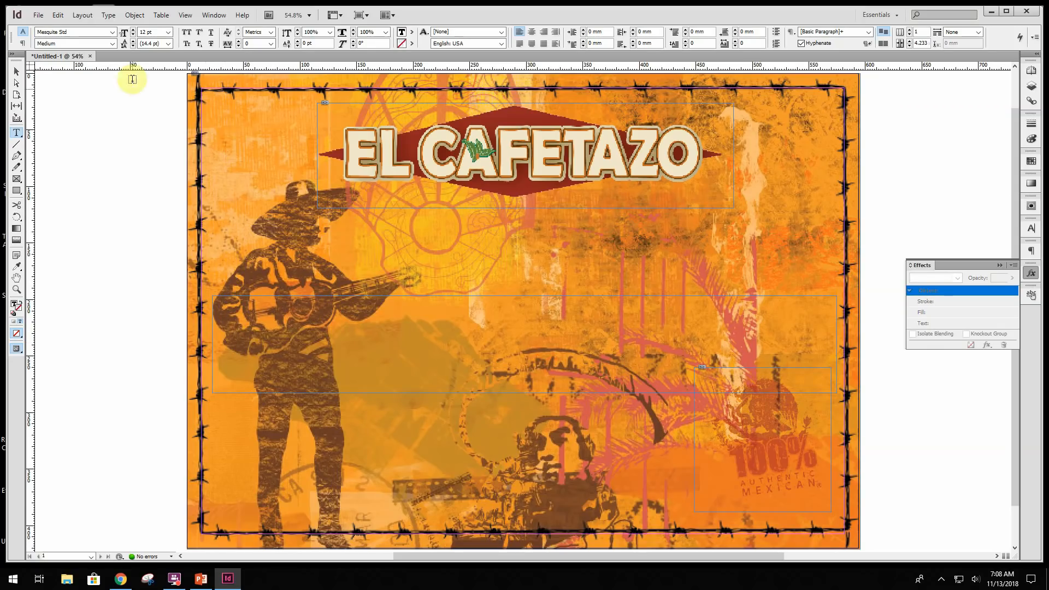
# - Set the font size to 190 pt and place the text cursor in the middle text frame
pyautogui.click(169, 34)
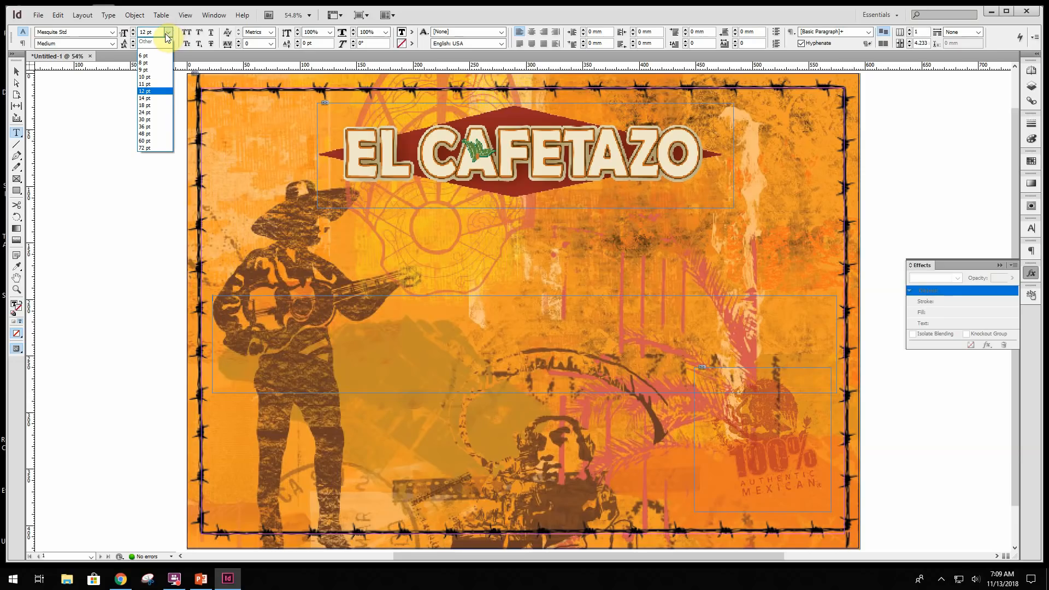
pyautogui.click(167, 34)
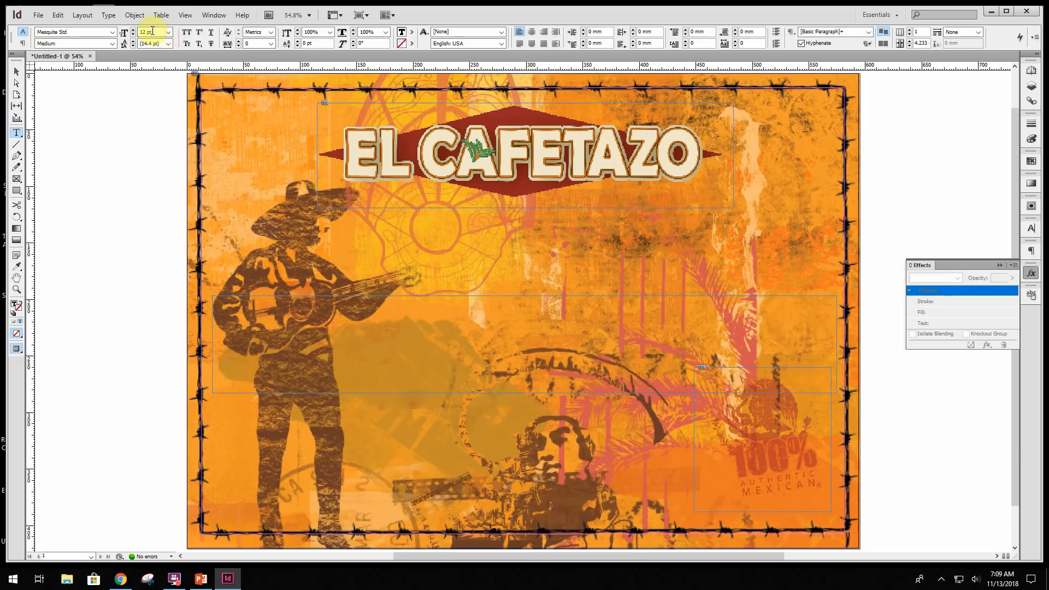
pyautogui.doubleClick(142, 31)
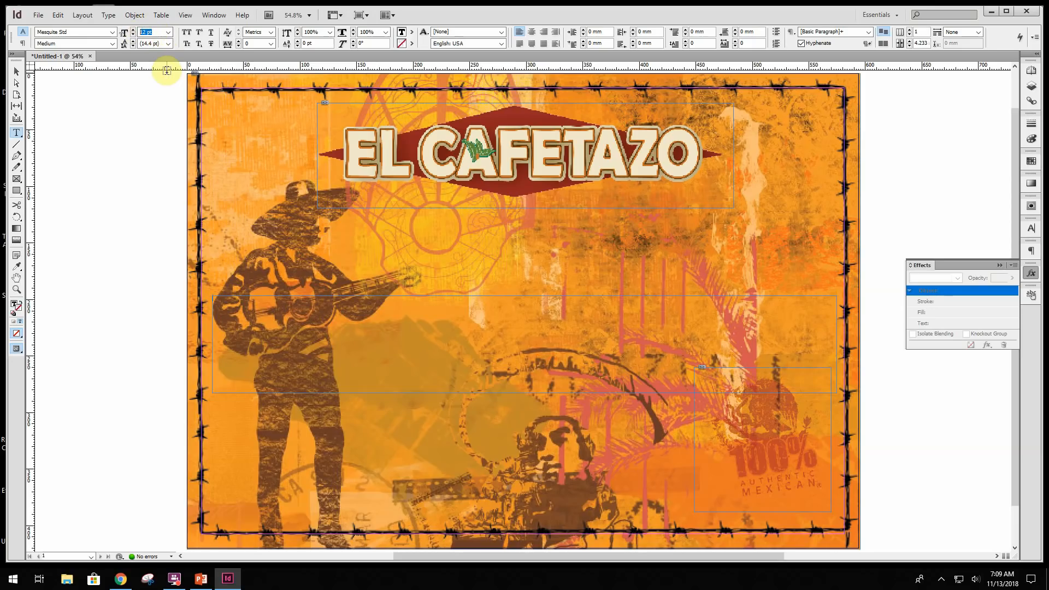
pyautogui.write('190')
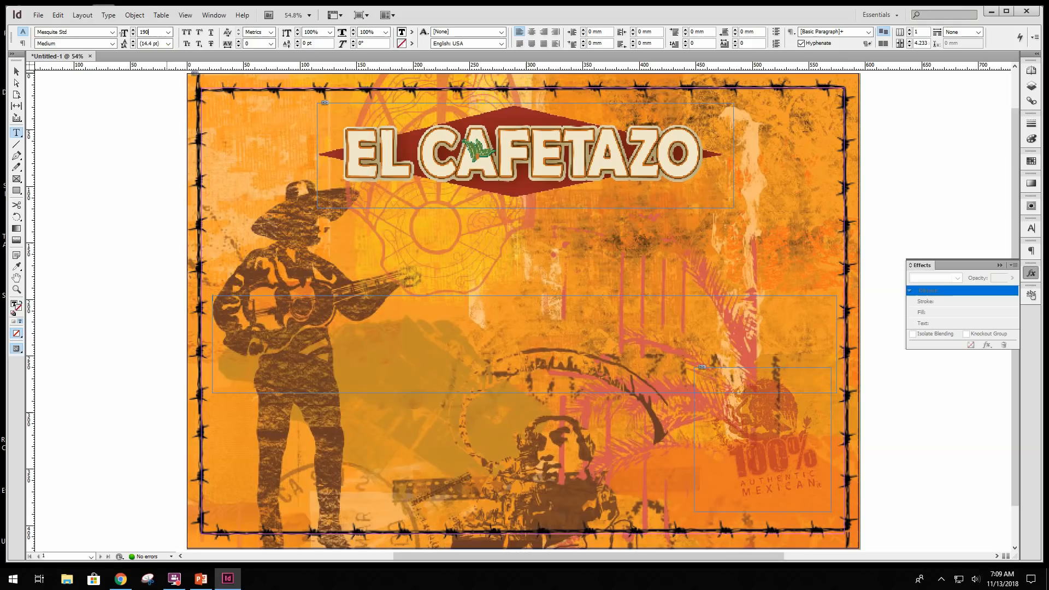
pyautogui.press('Return')
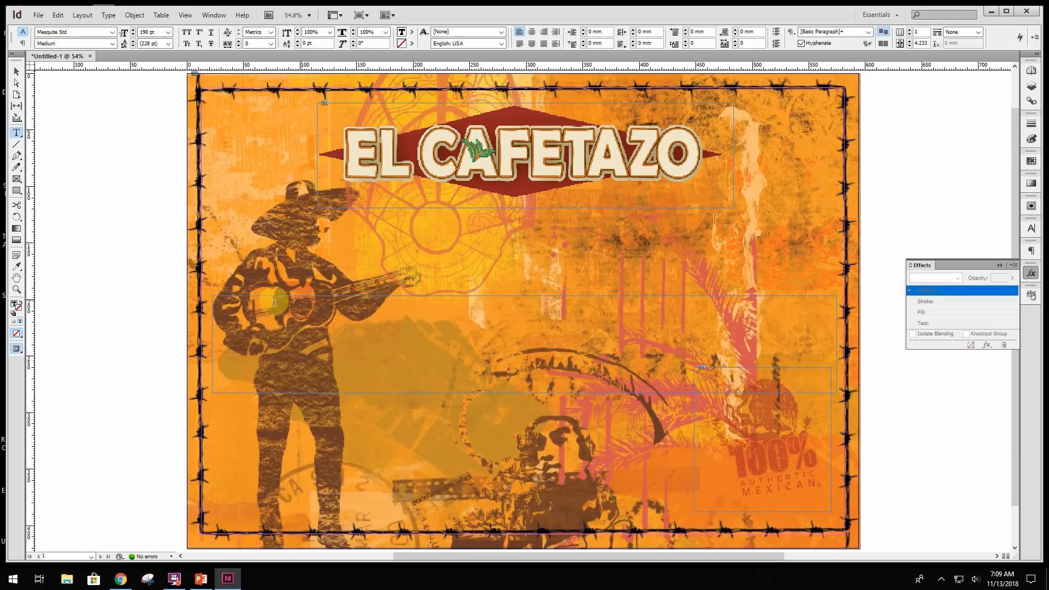
pyautogui.click(251, 308)
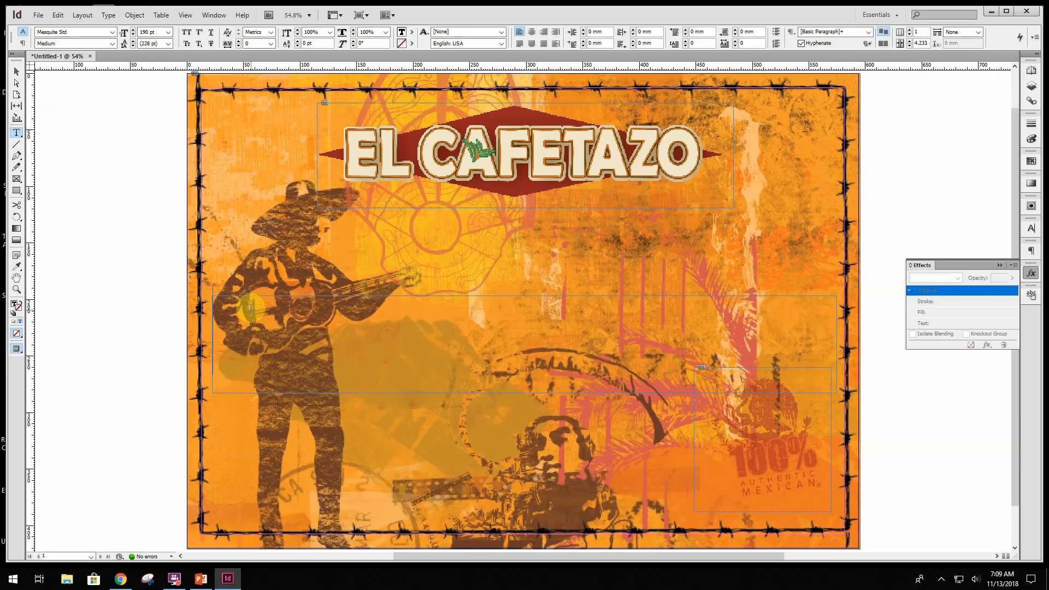
# - Enter "THE BEST MEXICAN FOOD IN TOWN" in the middle text frame and centre-align it
pyautogui.write('THE BEST MEXC')
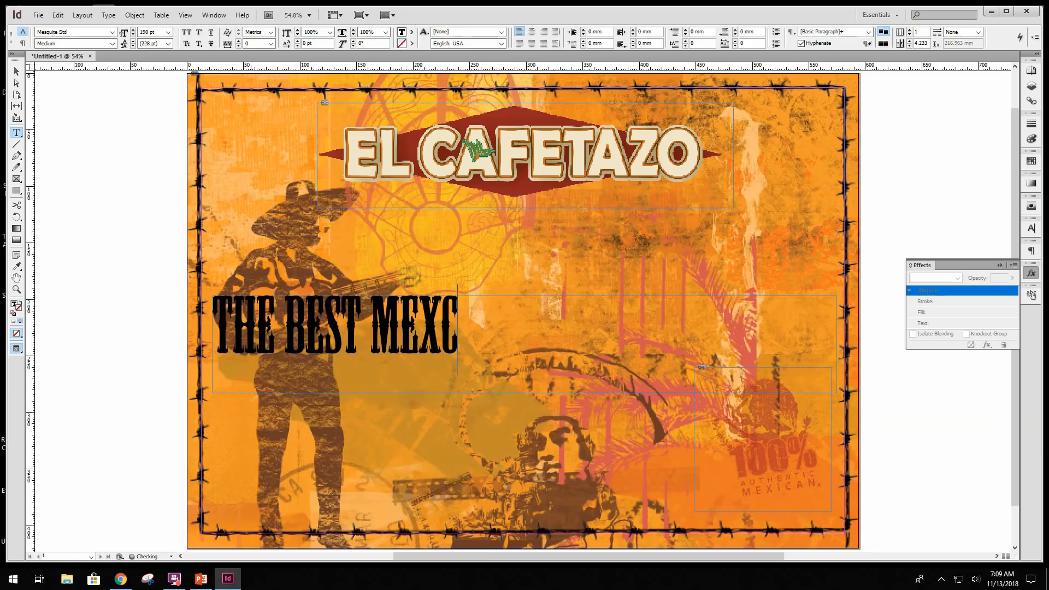
pyautogui.press('BackSpace')
pyautogui.write('ICAN FOD')
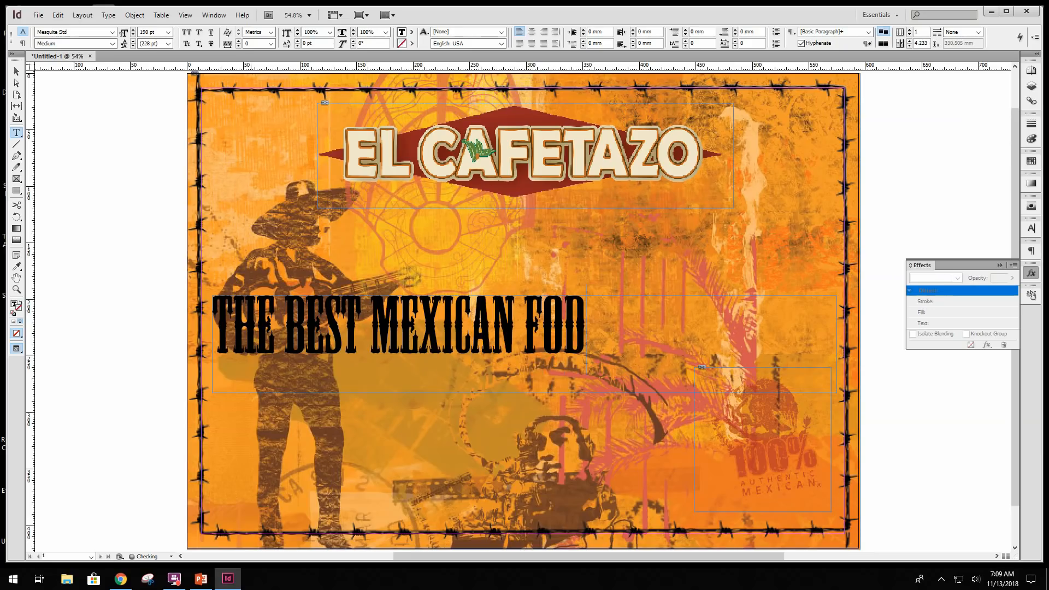
pyautogui.press('BackSpace')
pyautogui.write('OD IN TOWN')
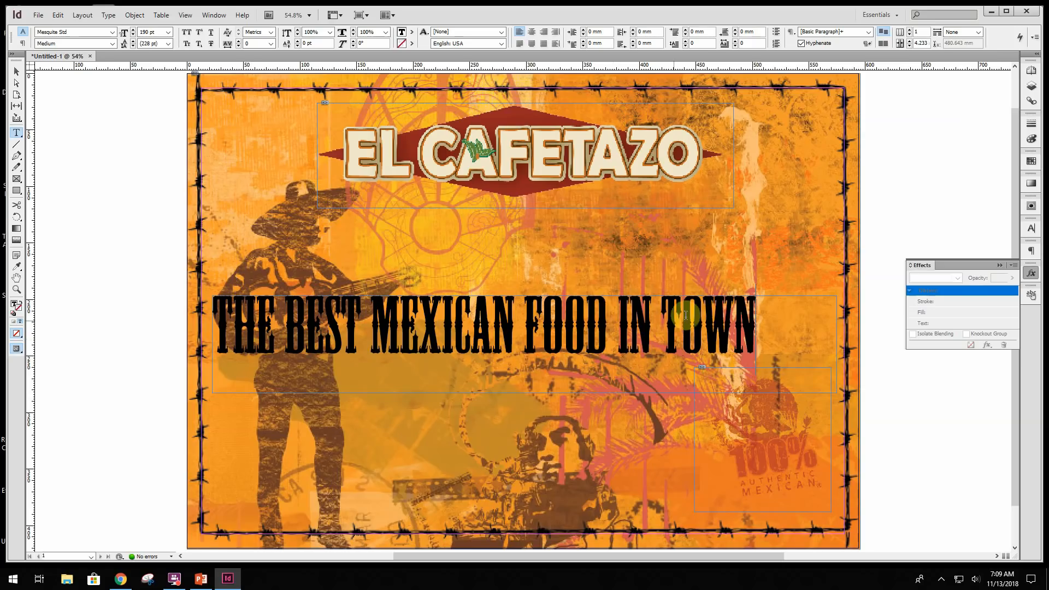
pyautogui.moveTo(766, 325); pyautogui.dragTo(207, 332)
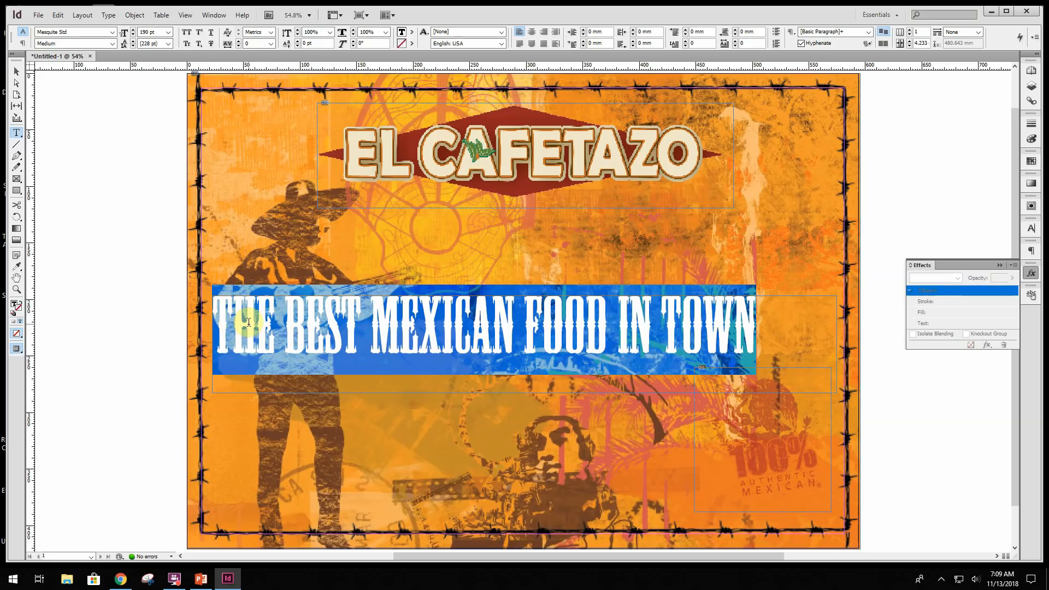
pyautogui.click(532, 34)
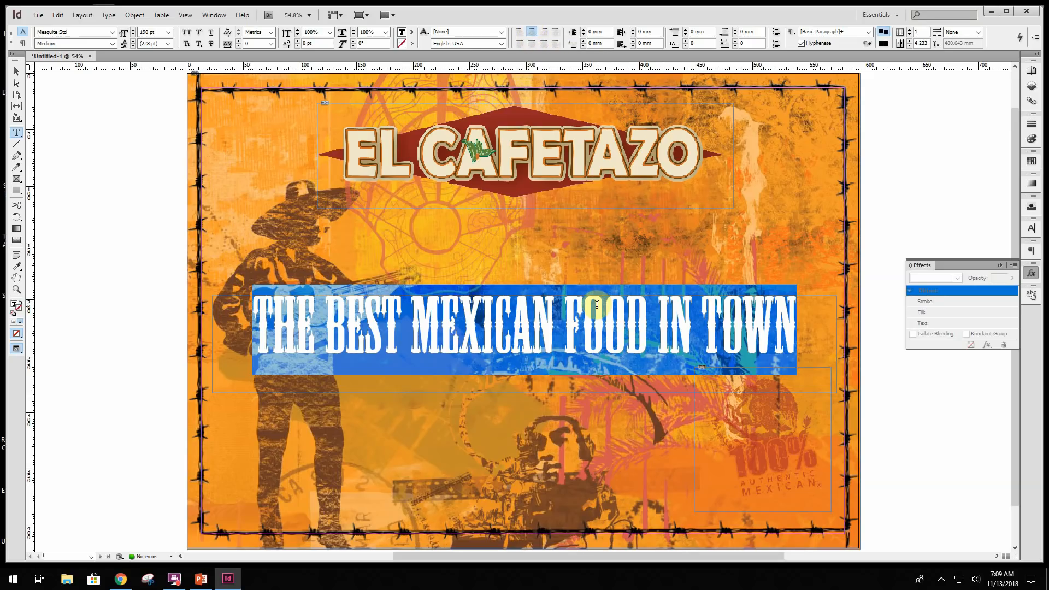
# - Fill the headline text with the green swatch C=75 M=5 Y=100 K=0
pyautogui.click(412, 33)
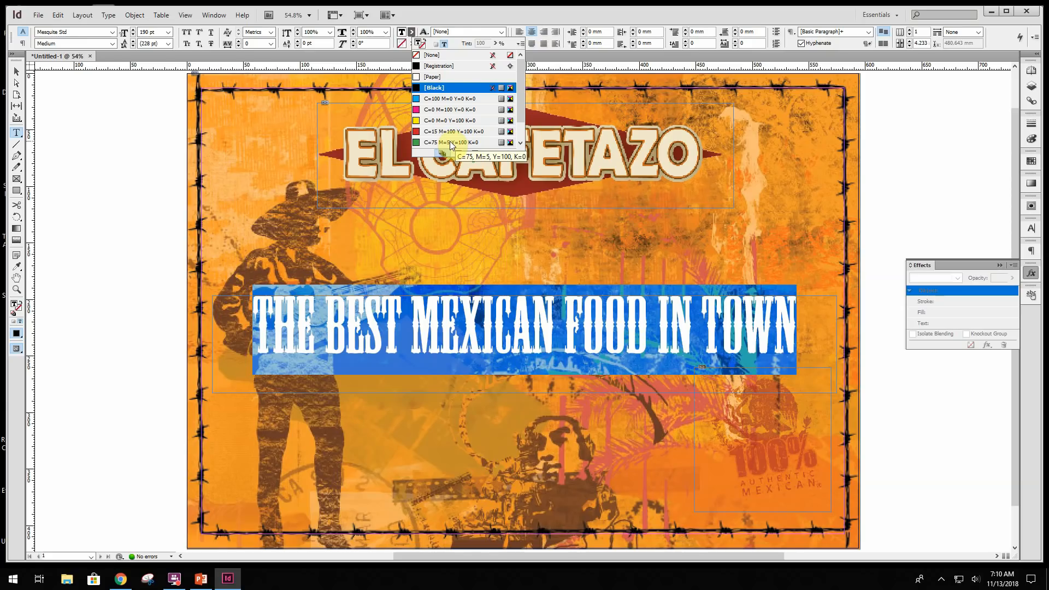
pyautogui.click(450, 141)
pyautogui.click(440, 142)
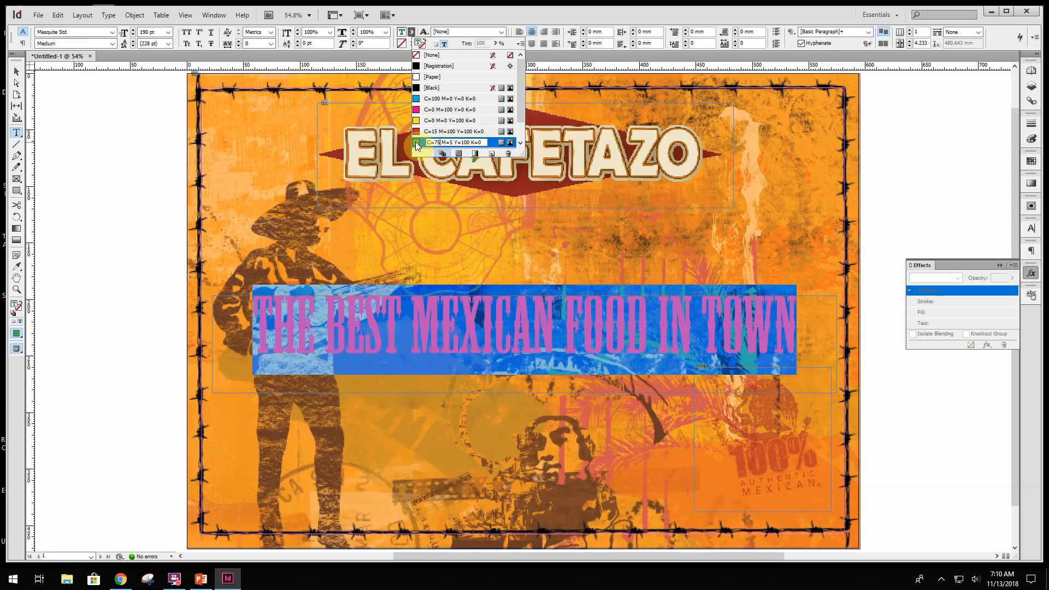
pyautogui.click(415, 142)
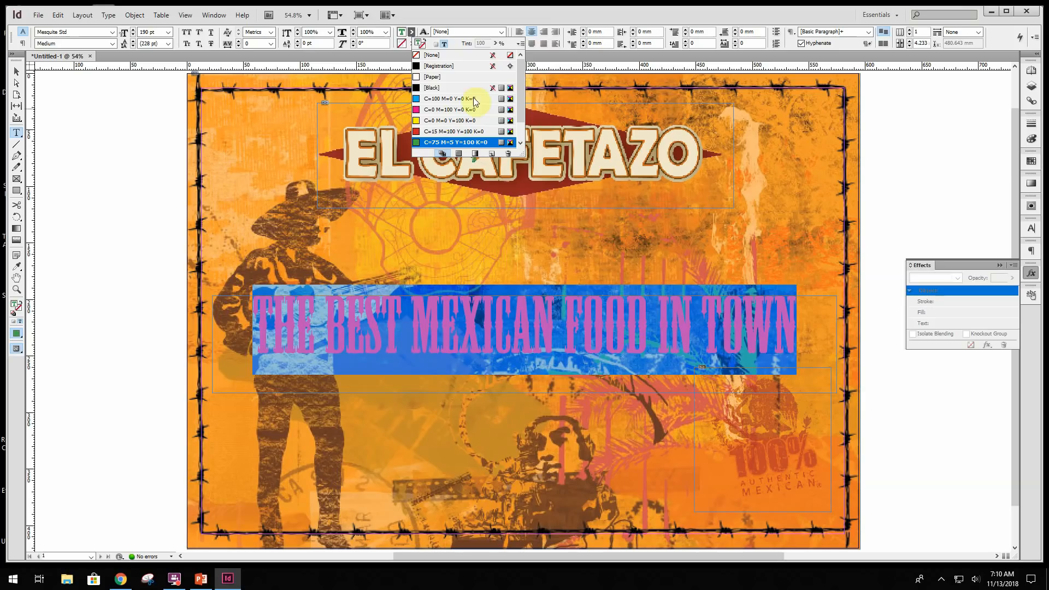
pyautogui.click(409, 32)
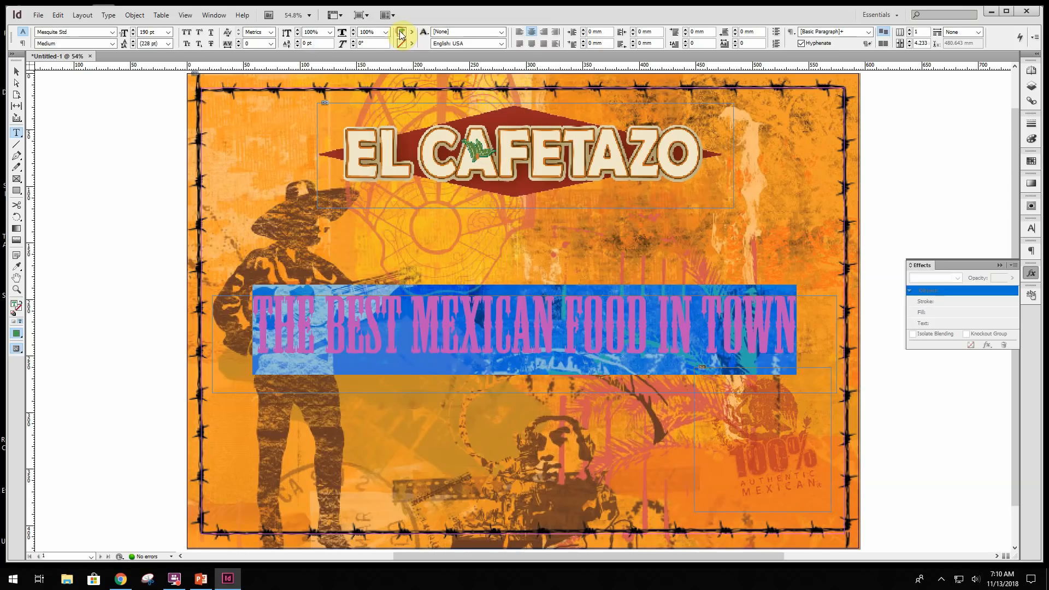
pyautogui.click(15, 72)
pyautogui.click(117, 219)
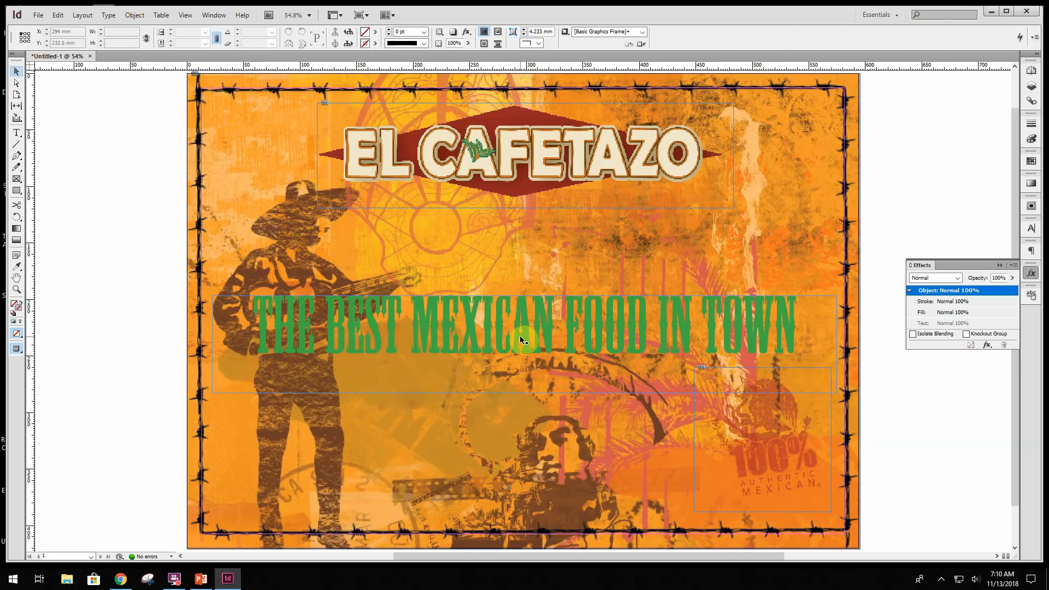
# - Apply the [Paper] swatch as the stroke colour of the whole headline text
pyautogui.doubleClick(520, 335)
pyautogui.moveTo(265, 318); pyautogui.dragTo(810, 318)
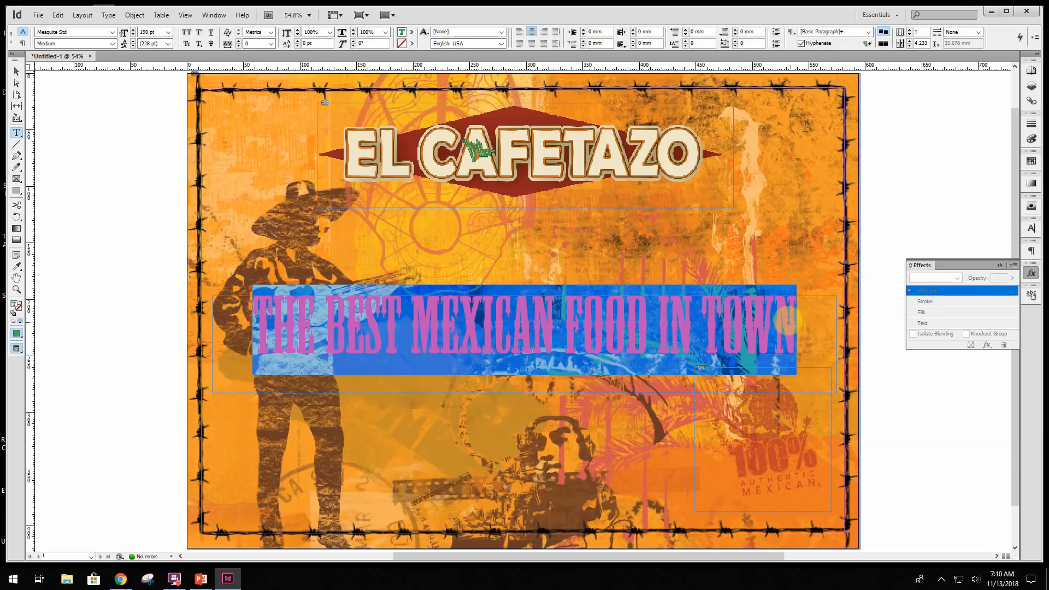
pyautogui.click(412, 45)
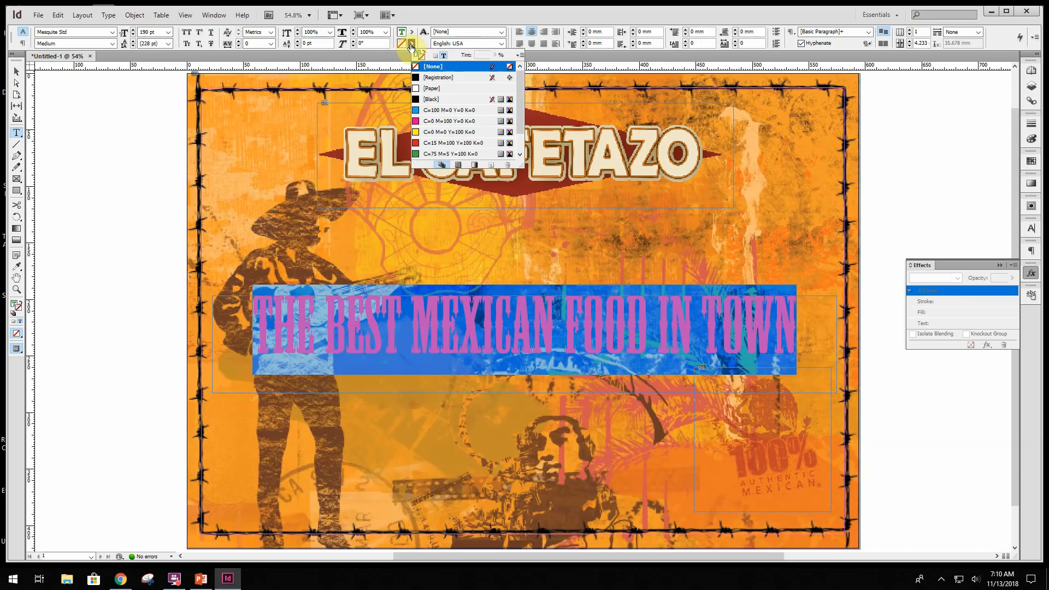
pyautogui.click(437, 89)
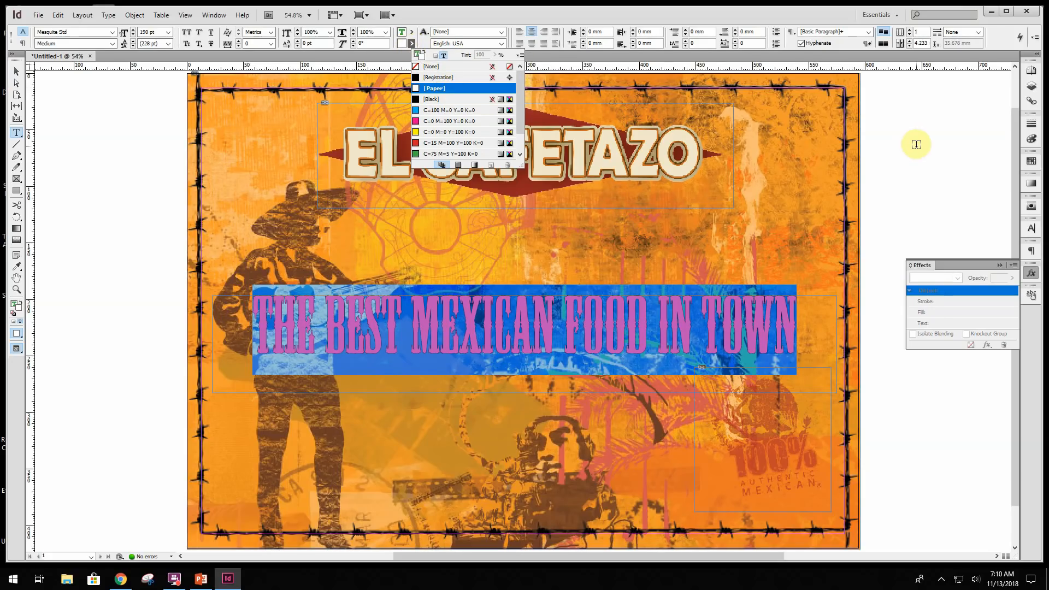
pyautogui.click(17, 71)
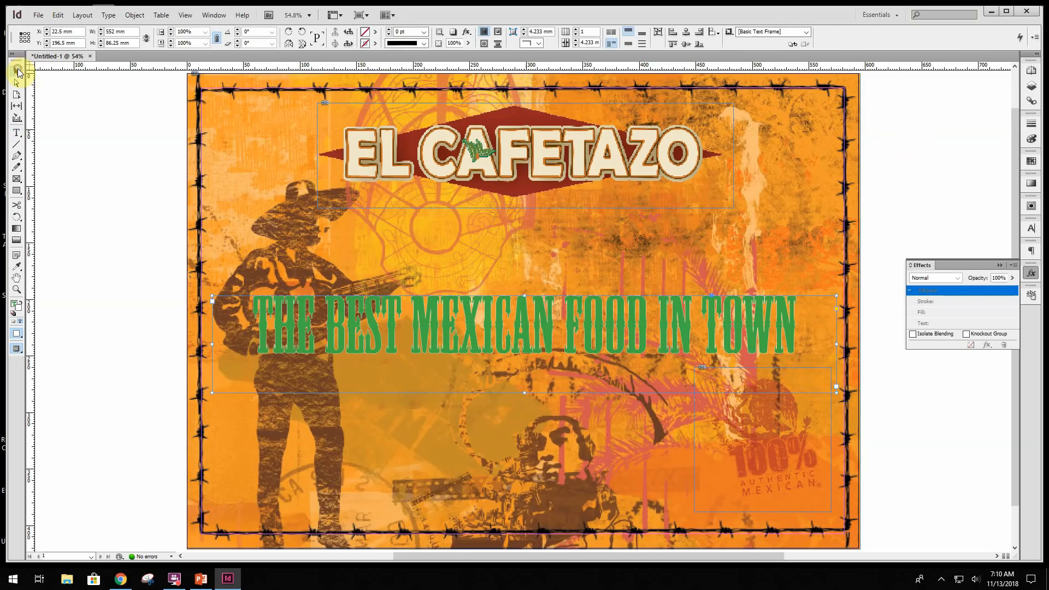
# - Set the stroke weight of the headline text to 5 pt
pyautogui.tripleClick(249, 323)
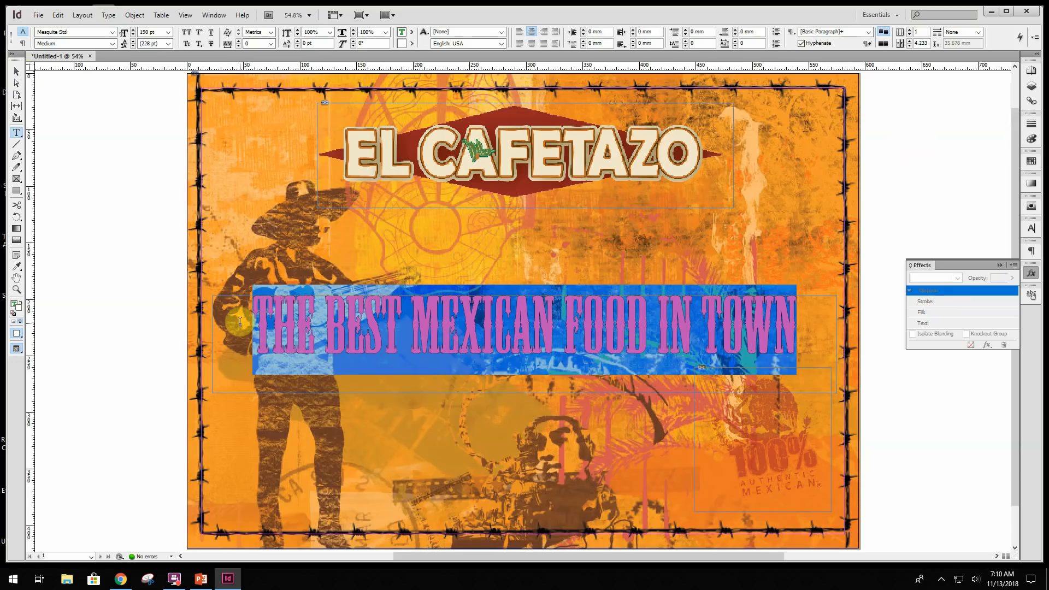
pyautogui.click(214, 14)
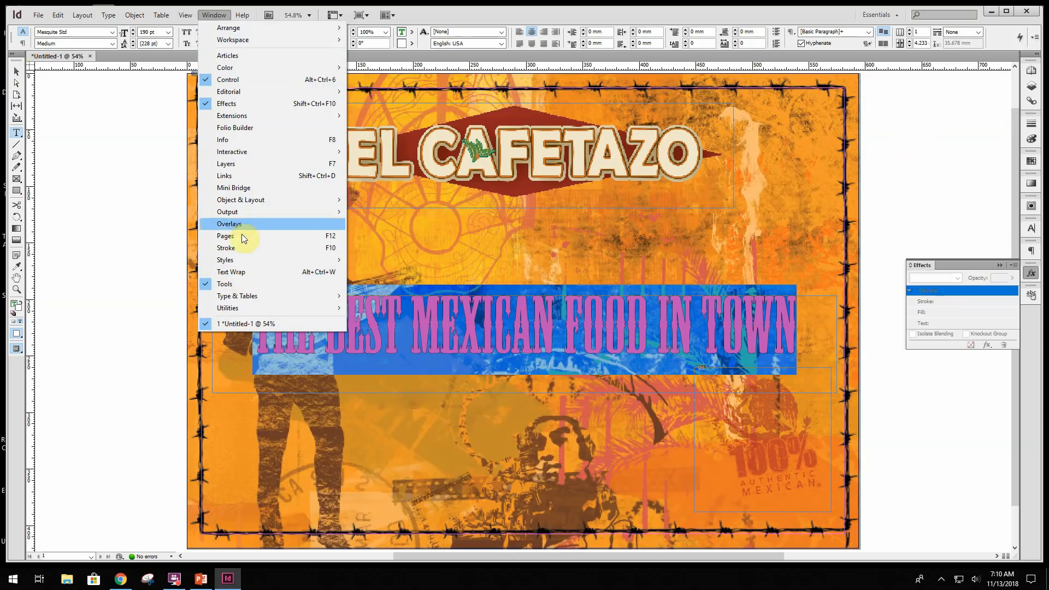
pyautogui.click(238, 247)
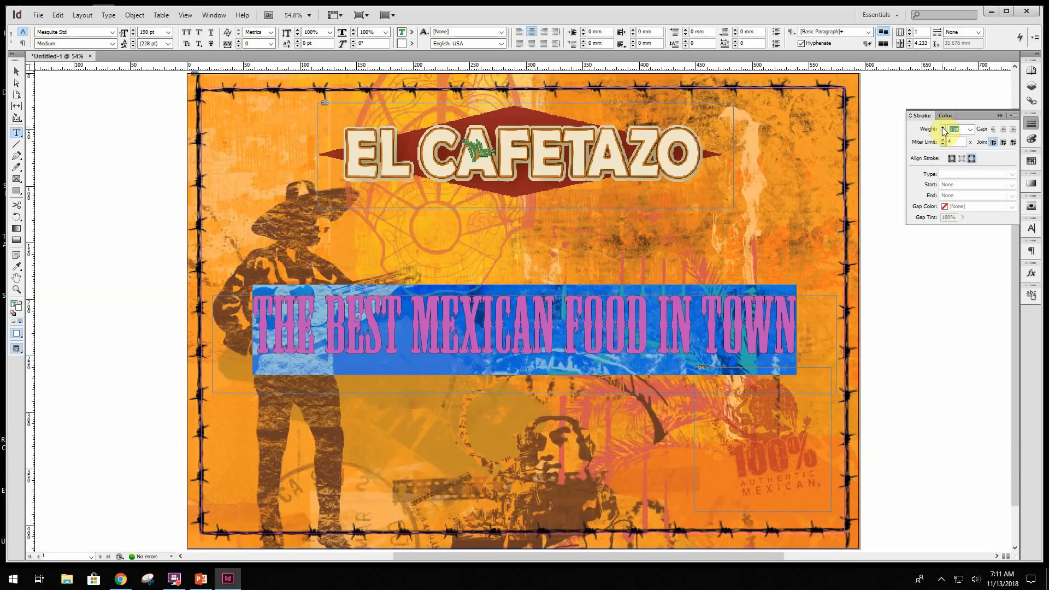
pyautogui.click(943, 127)
pyautogui.click(943, 127)
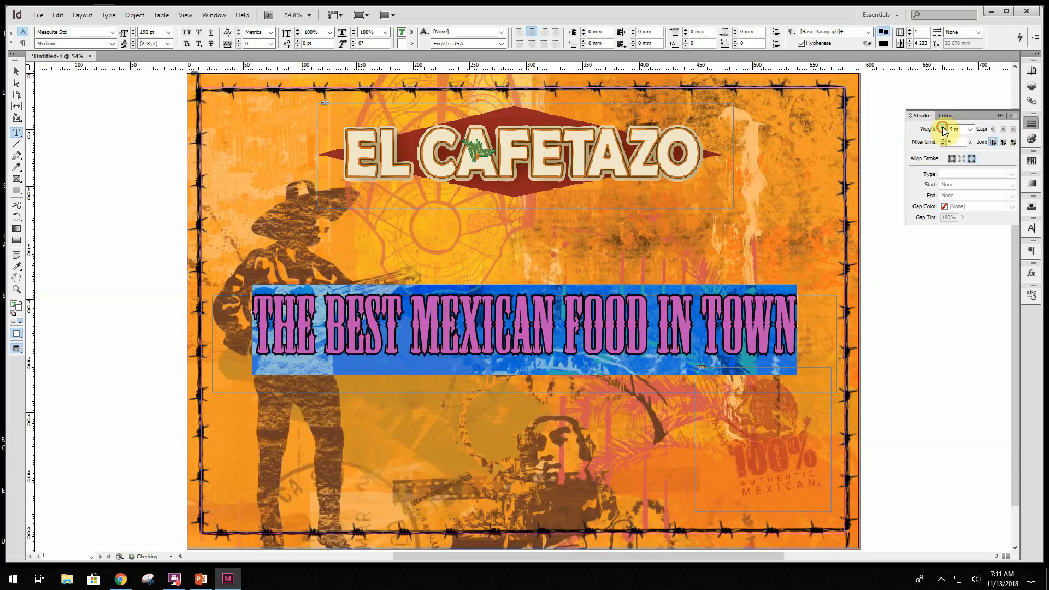
pyautogui.click(942, 126)
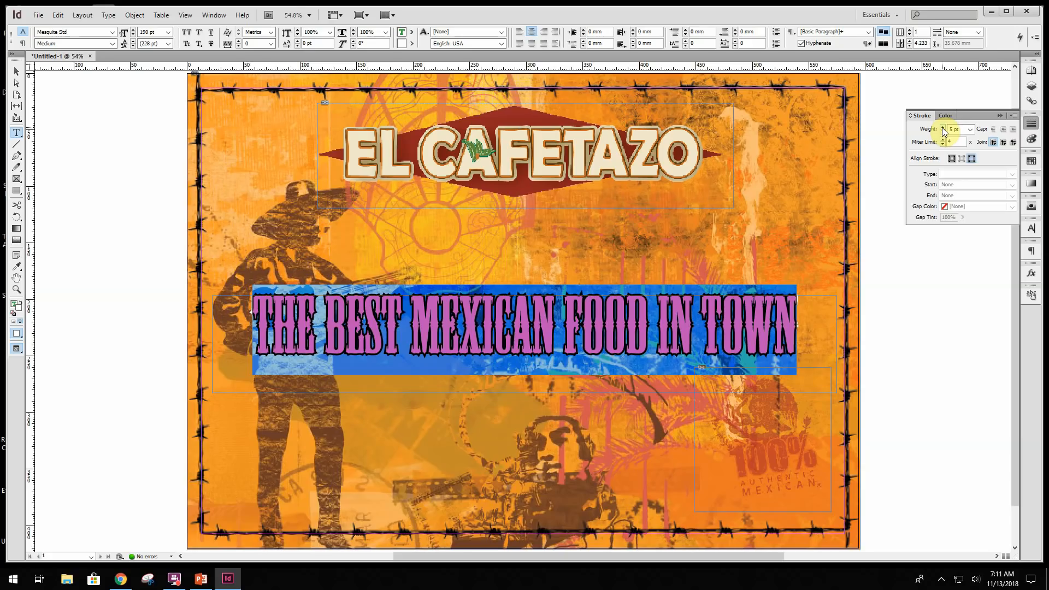
pyautogui.click(16, 73)
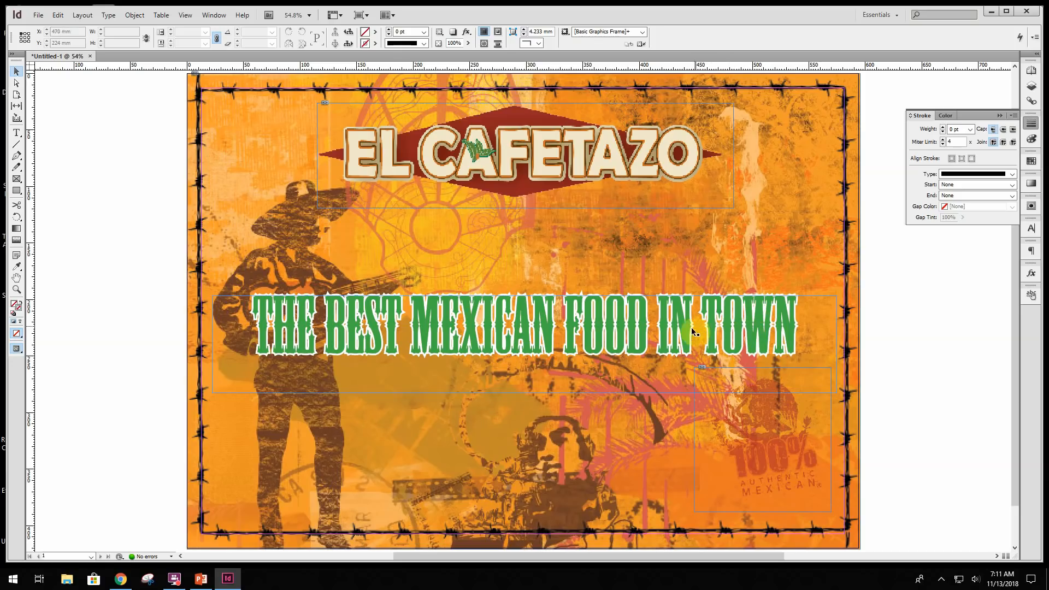
# - Rotate the headline text frame 10° counterclockwise about its upper-left corner
pyautogui.click(21, 219)
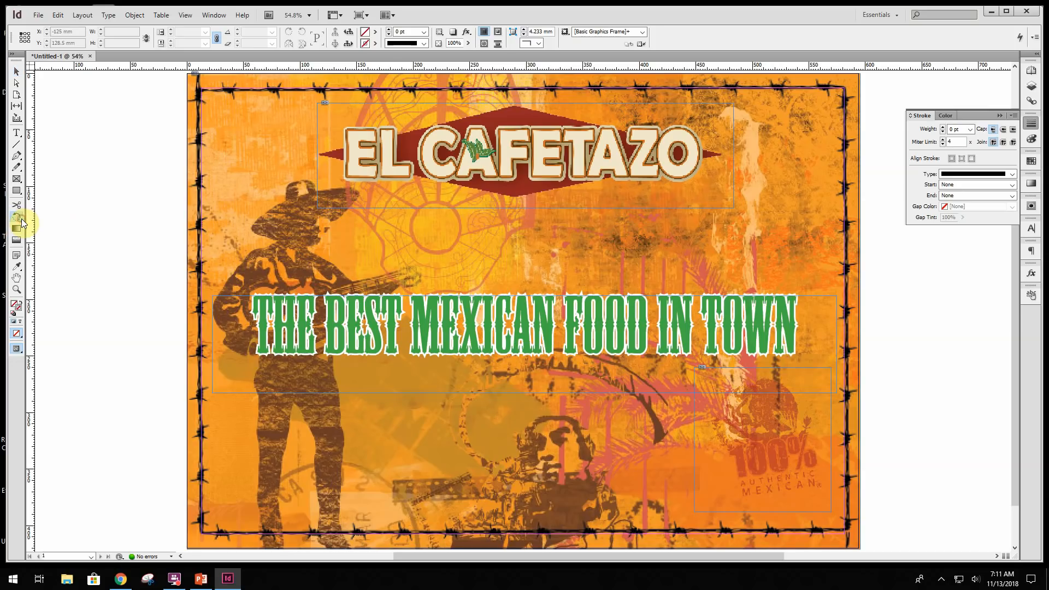
pyautogui.moveTo(21, 219); pyautogui.dragTo(52, 217)
pyautogui.moveTo(18, 220); pyautogui.dragTo(18, 220)
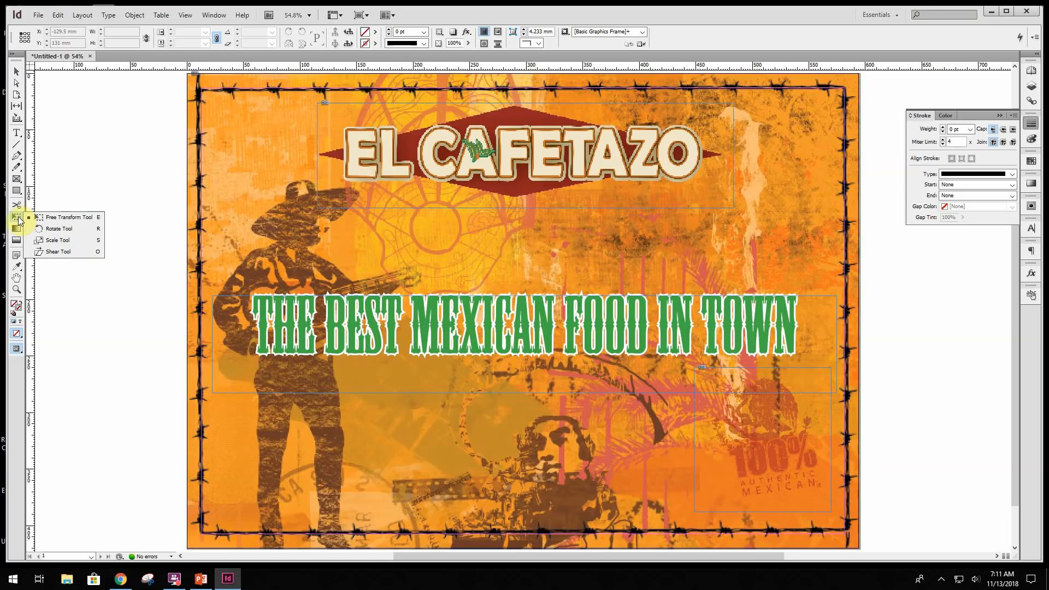
pyautogui.click(56, 233)
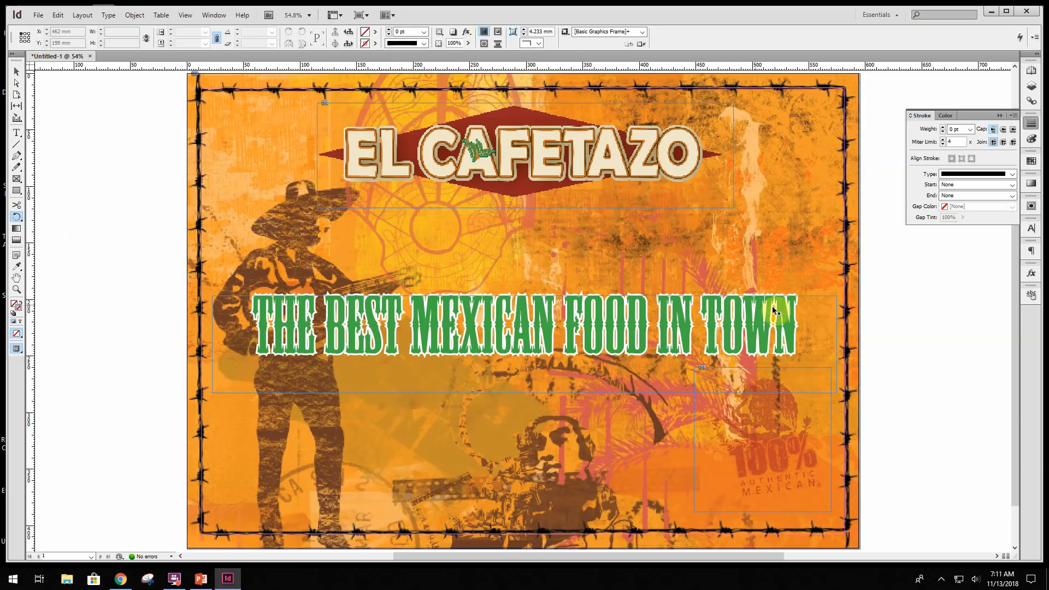
pyautogui.click(808, 299)
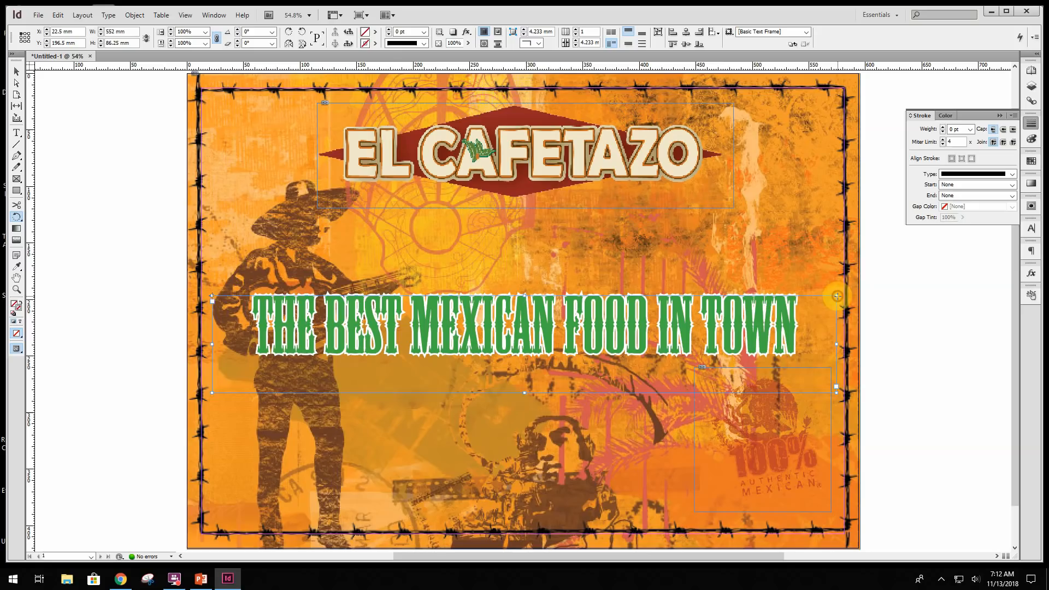
pyautogui.moveTo(836, 295); pyautogui.dragTo(796, 191)
pyautogui.moveTo(797, 197); pyautogui.dragTo(796, 192)
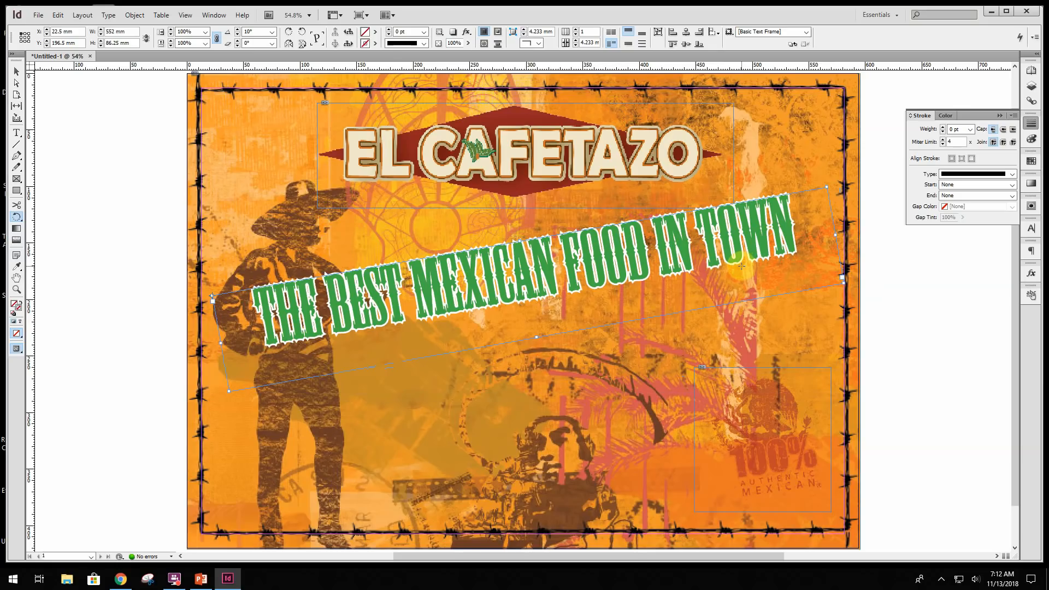
# - Move the rotated headline frame straight down to about Y 261.9 mm, keeping X at 22.5 mm
pyautogui.click(17, 75)
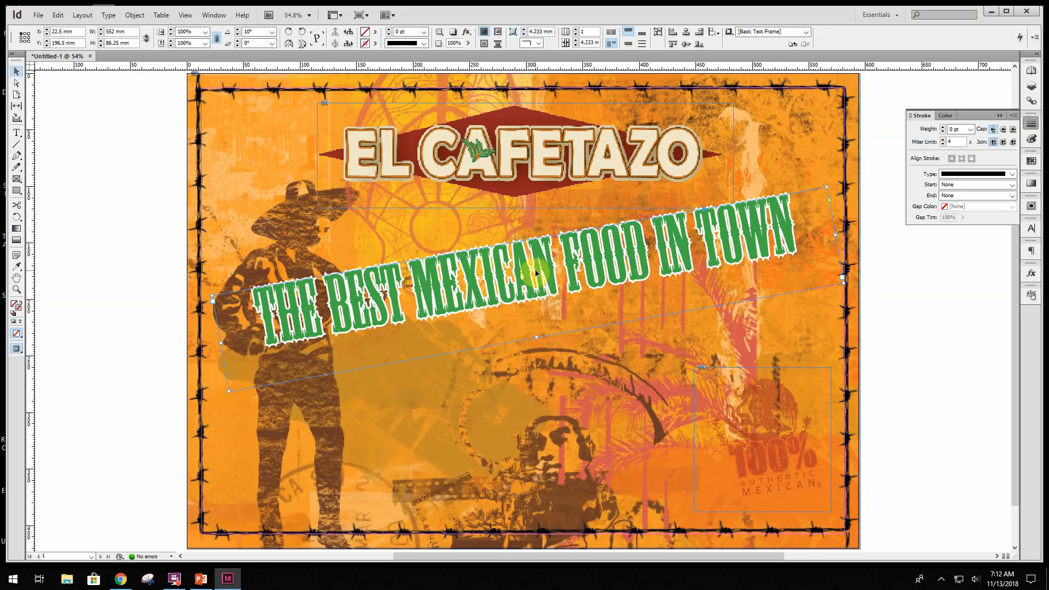
pyautogui.moveTo(536, 272); pyautogui.dragTo(538, 342)
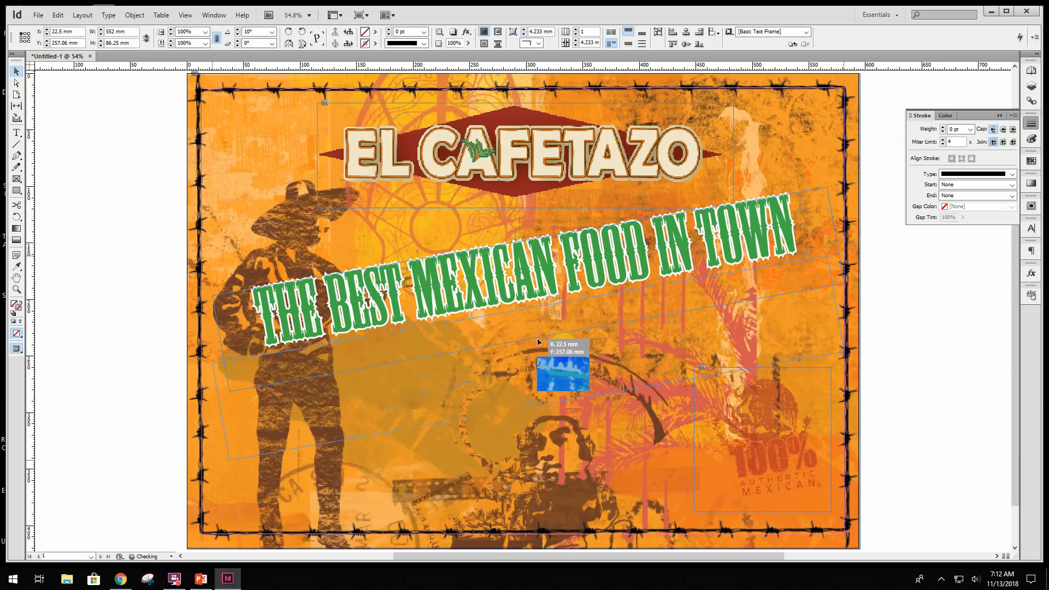
pyautogui.moveTo(537, 342); pyautogui.dragTo(538, 342)
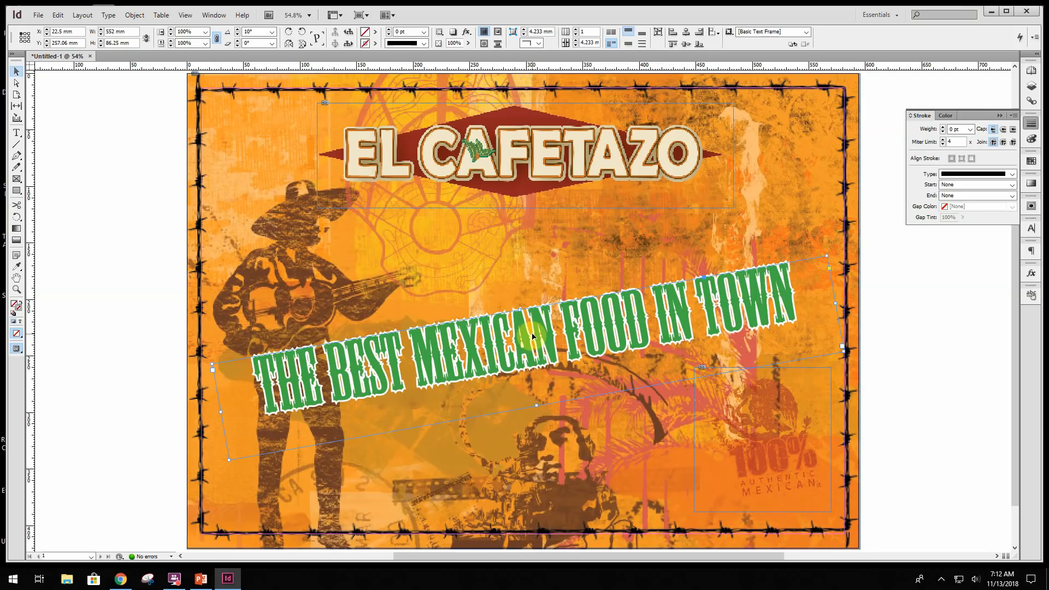
pyautogui.moveTo(534, 336); pyautogui.dragTo(529, 349)
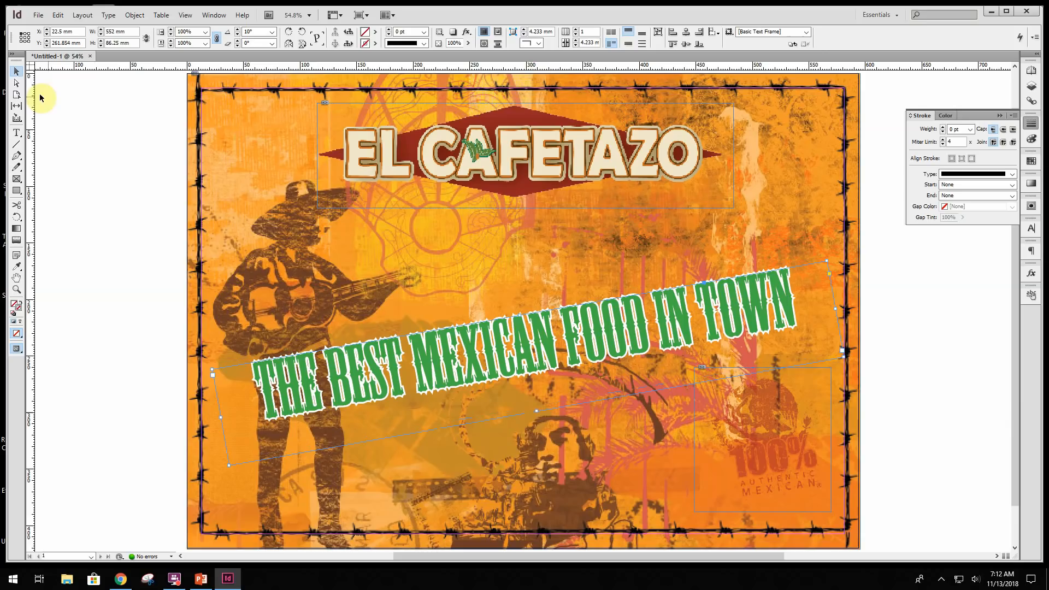
pyautogui.click(89, 184)
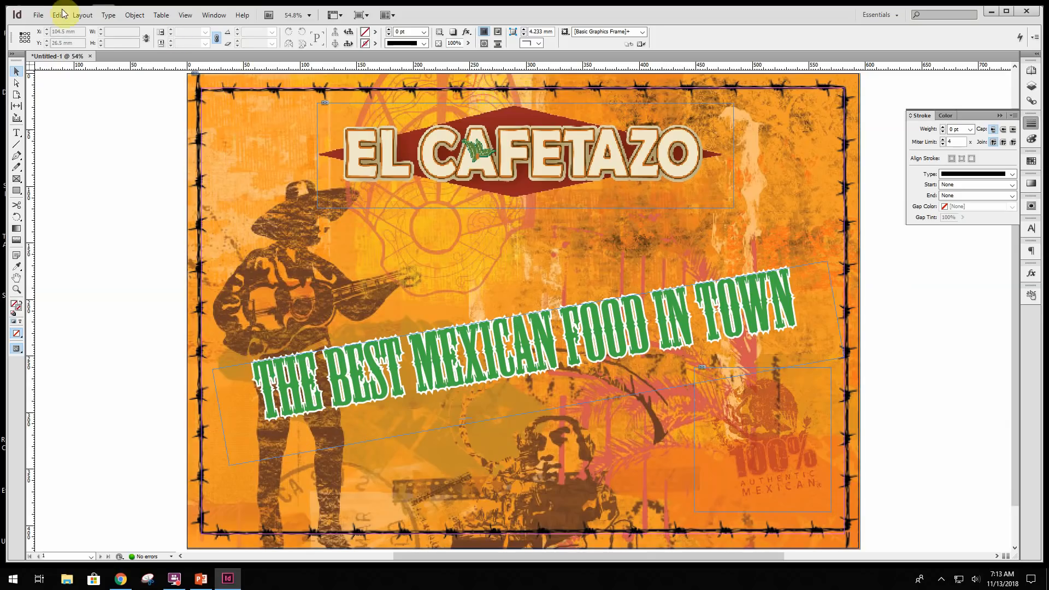
# - Place the dia-des-los-muertos image beside the El Cafetazo logo in the page's upper-right corner, about 88 mm square at X 485.5 mm and Y 28 mm
pyautogui.click(34, 15)
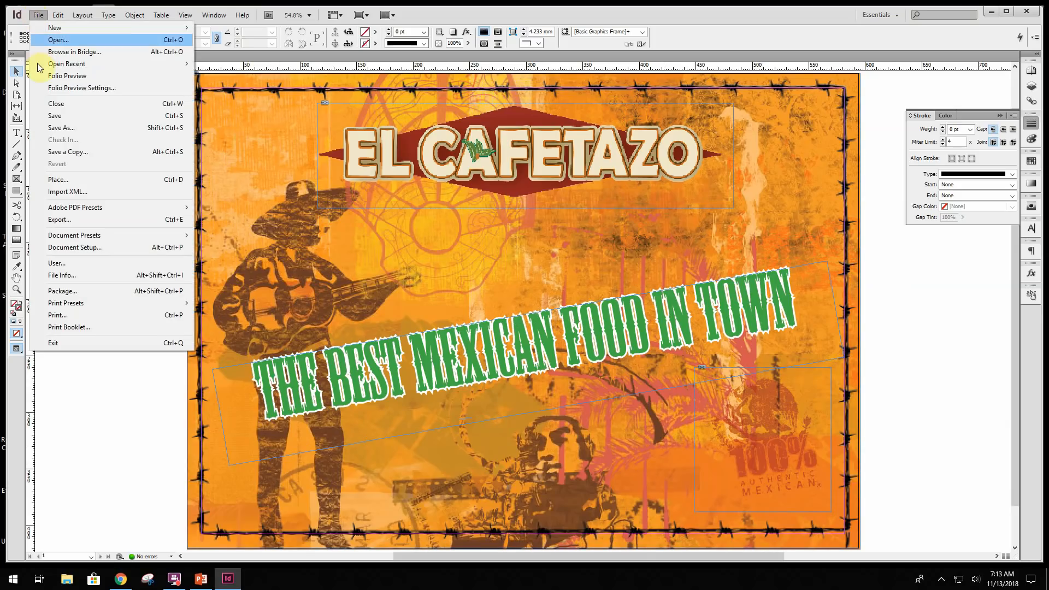
pyautogui.click(71, 180)
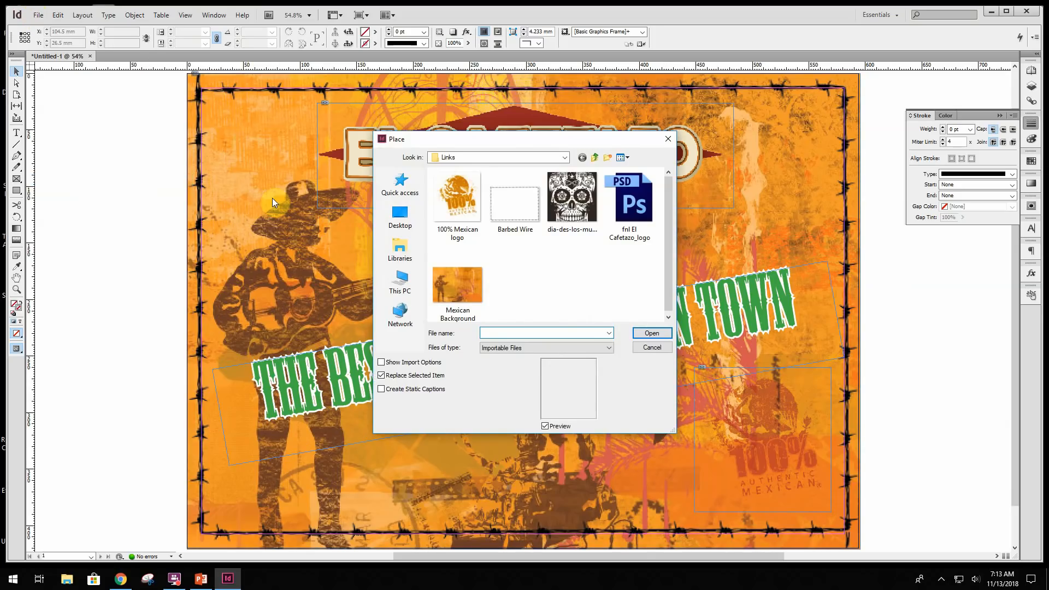
pyautogui.click(564, 240)
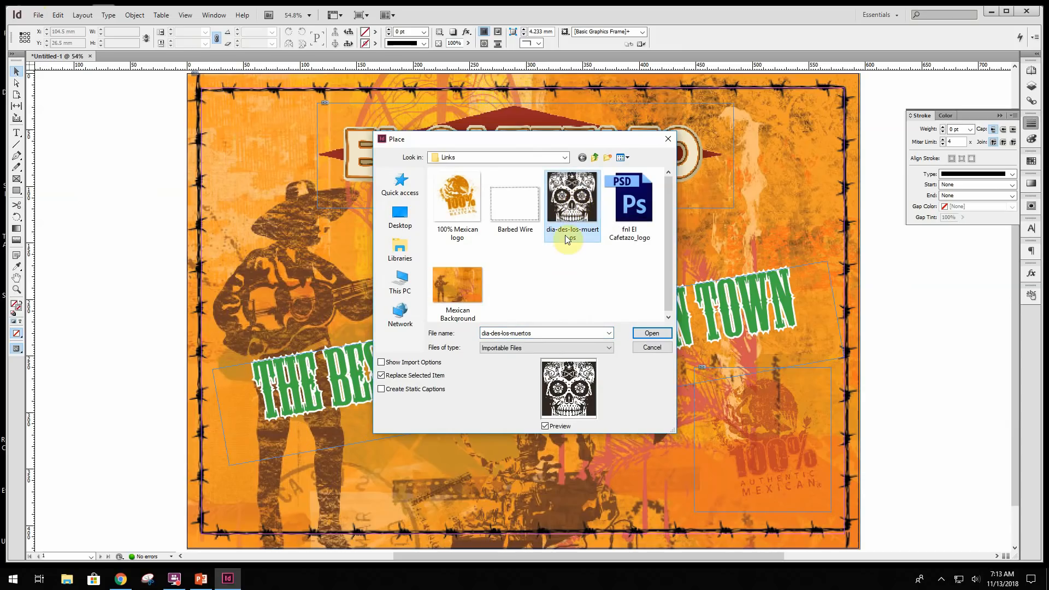
pyautogui.click(652, 335)
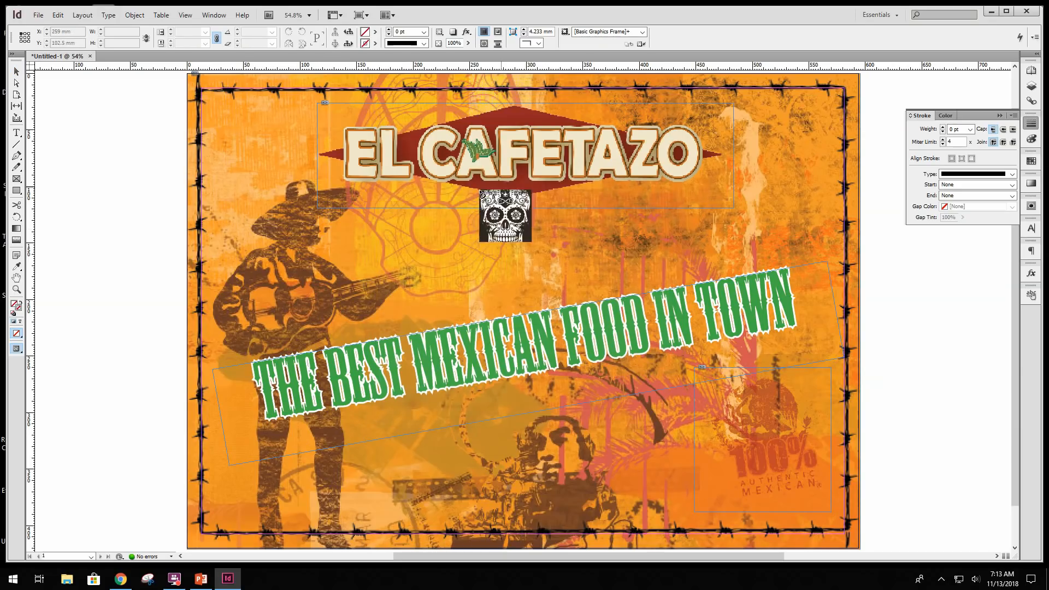
pyautogui.moveTo(735, 106); pyautogui.dragTo(828, 207)
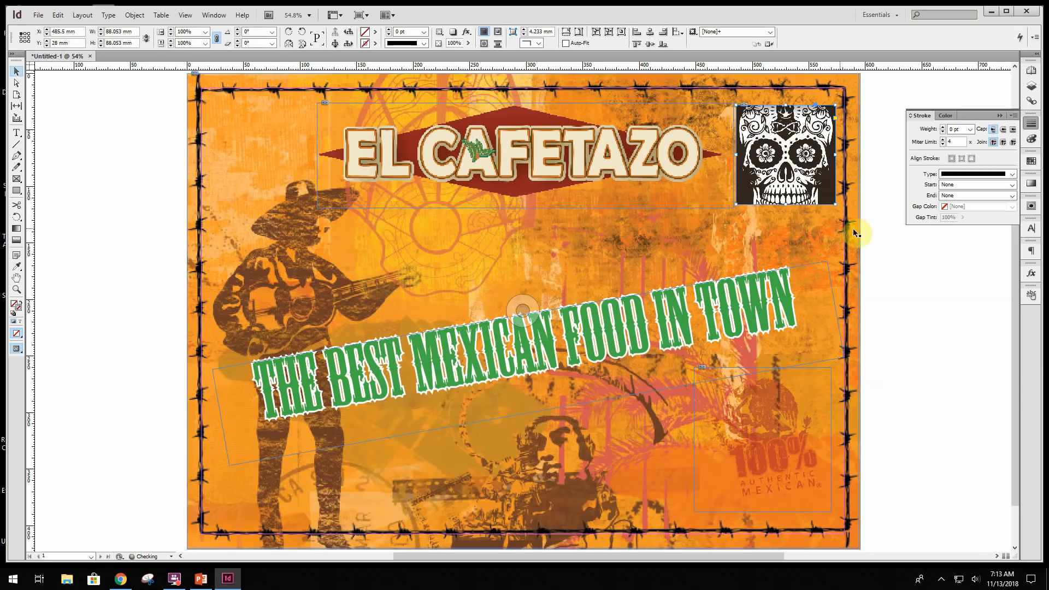
# - Try the Multiply, Screen and Overlay blending modes on the skull image beside the logo
pyautogui.click(214, 15)
pyautogui.click(227, 103)
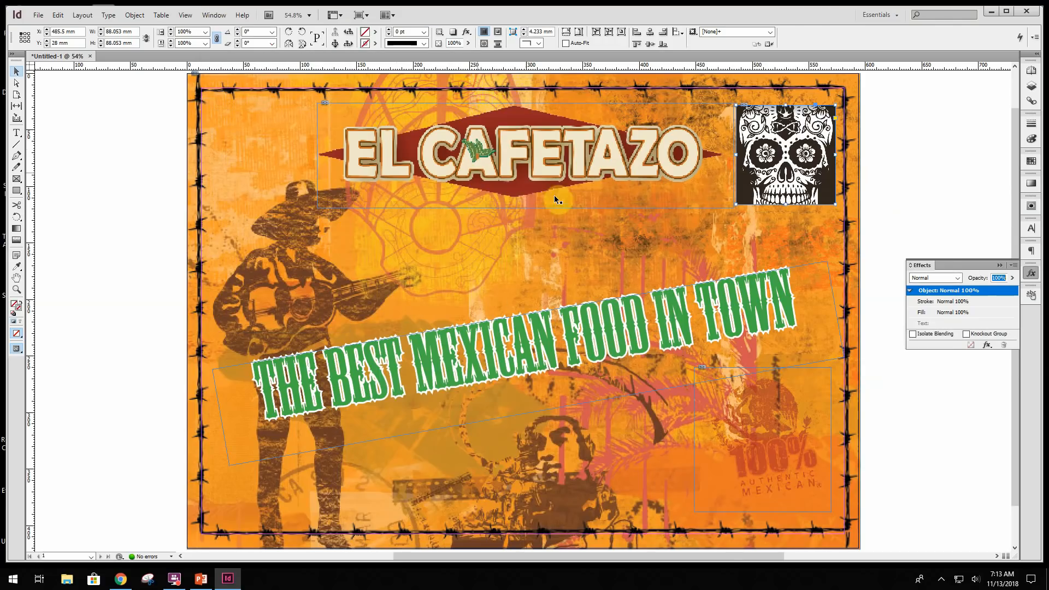
pyautogui.click(957, 278)
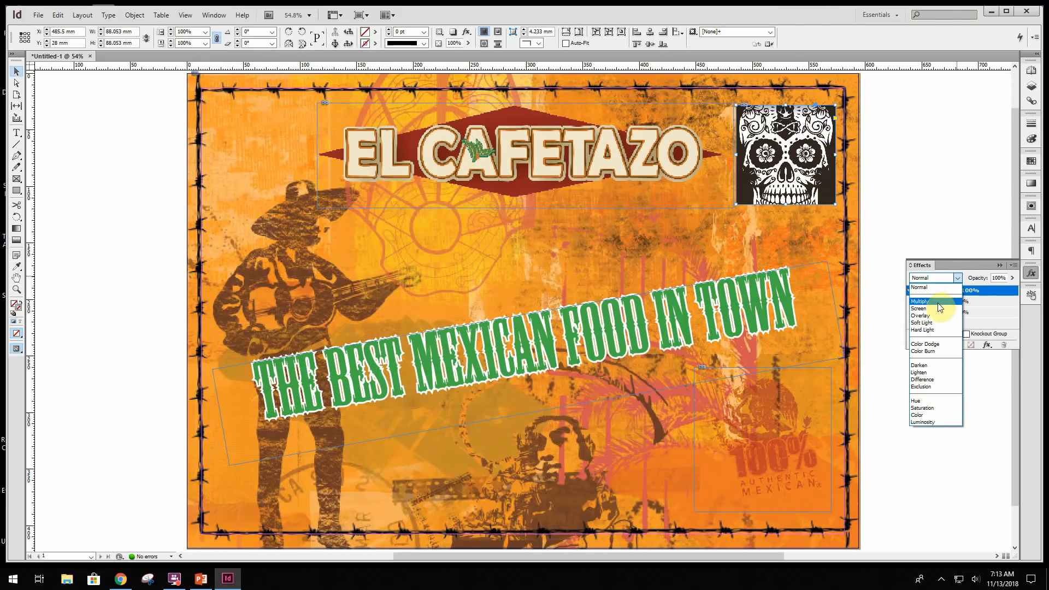
pyautogui.click(931, 304)
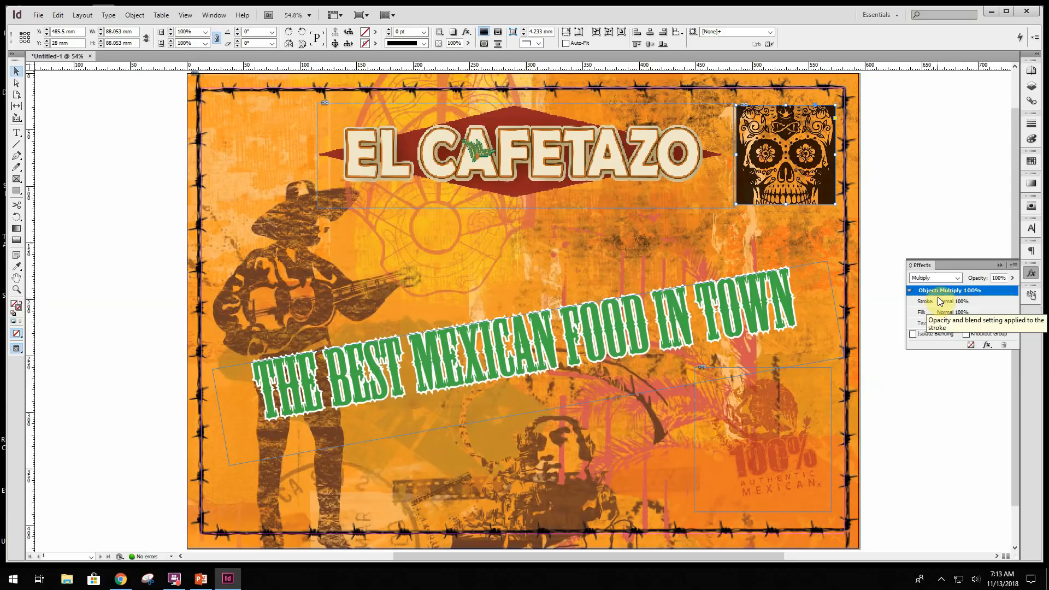
pyautogui.click(949, 278)
pyautogui.click(936, 308)
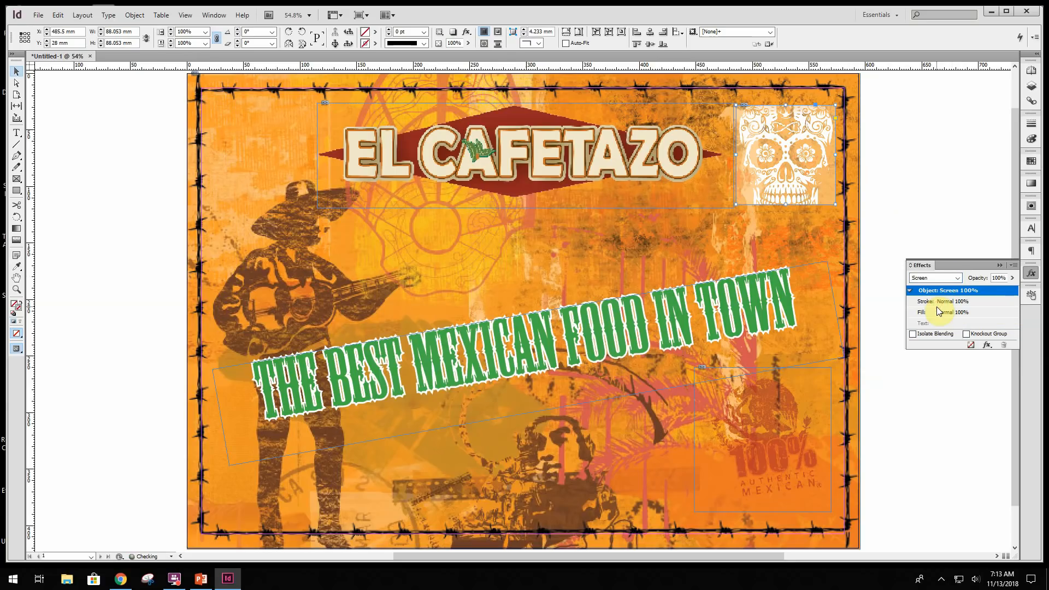
pyautogui.click(953, 278)
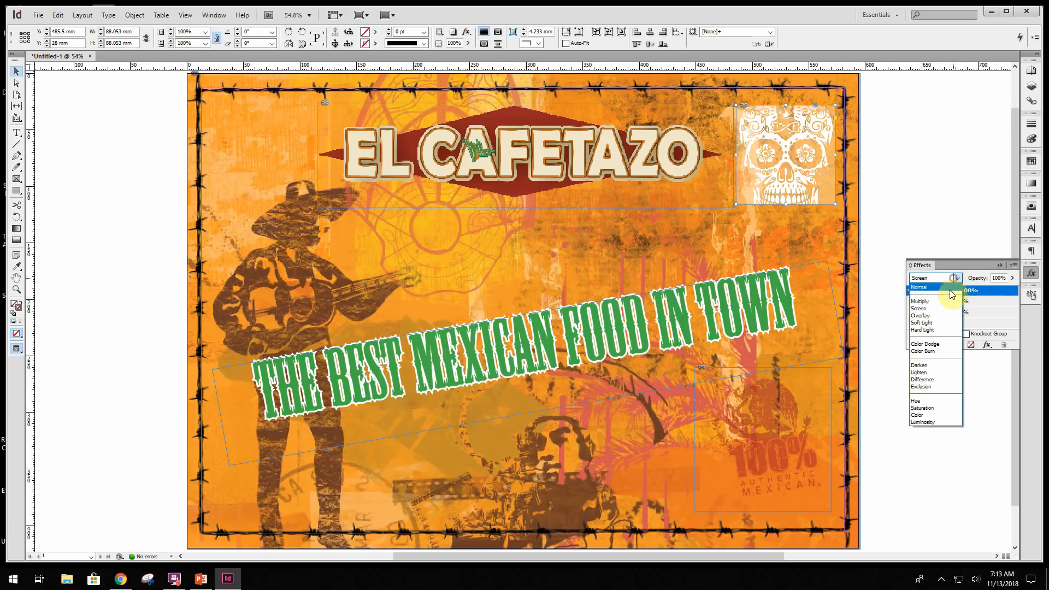
pyautogui.click(937, 316)
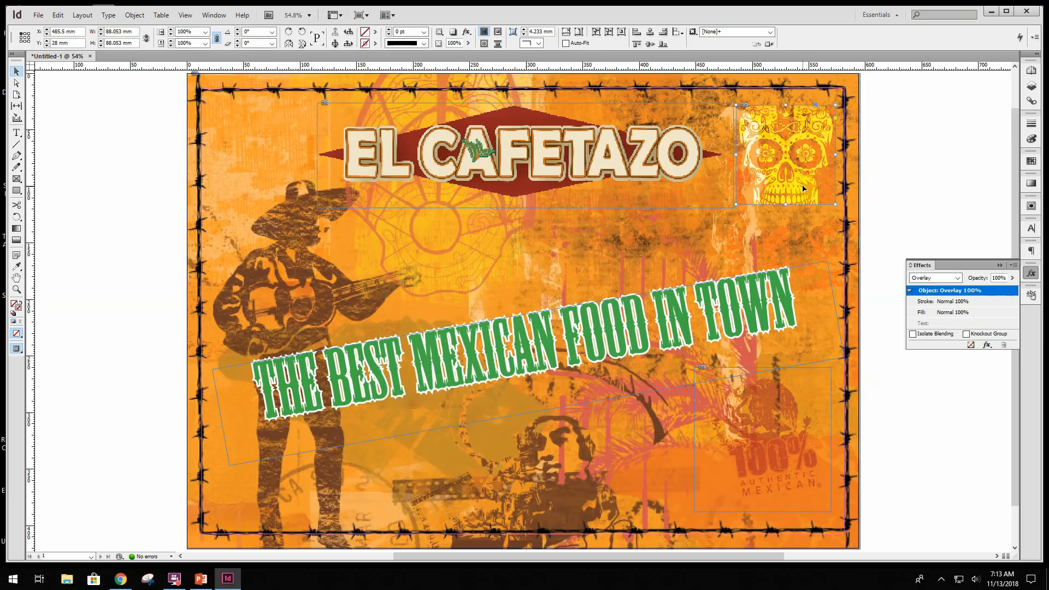
# - Delete the skull image from the poster's upper-right corner
pyautogui.press('Delete')
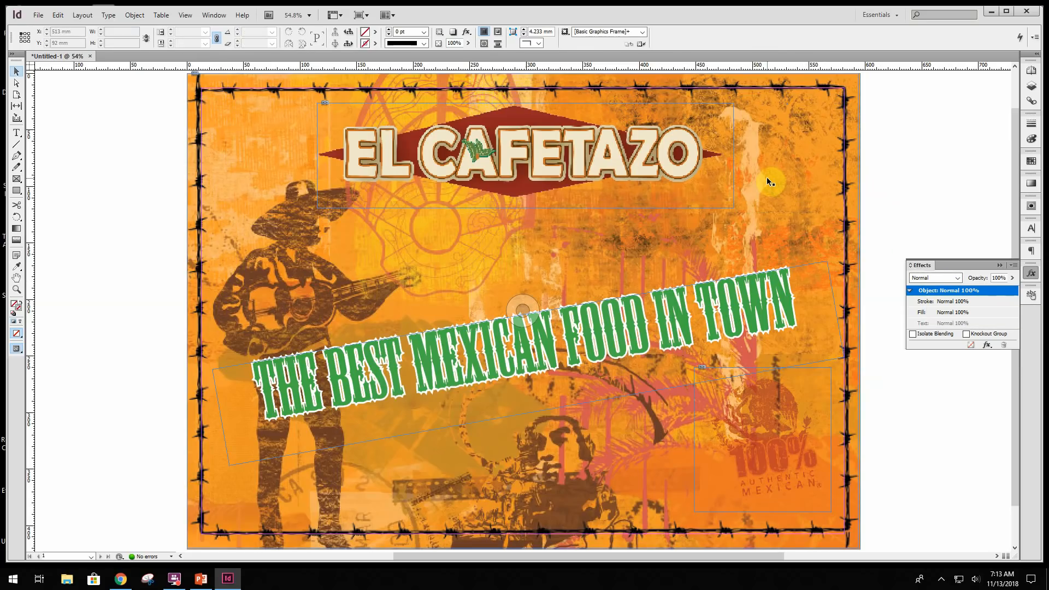
# - Save the poster as an InDesign CS6 document in the author's Q2 InDesign folder, naming it with the author's last and first name plus "_Poster"
pyautogui.click(38, 15)
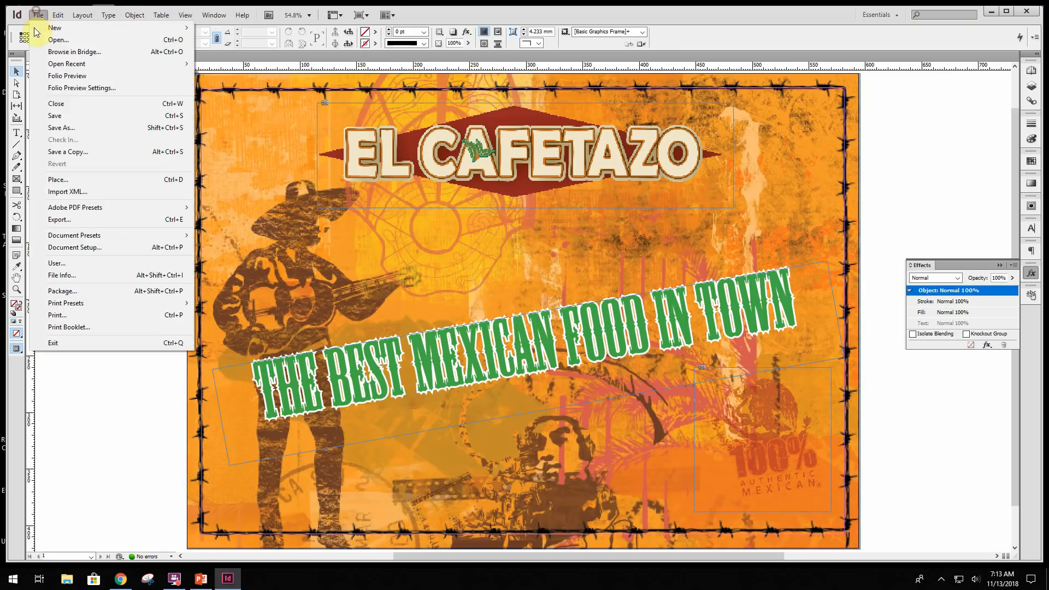
pyautogui.click(68, 129)
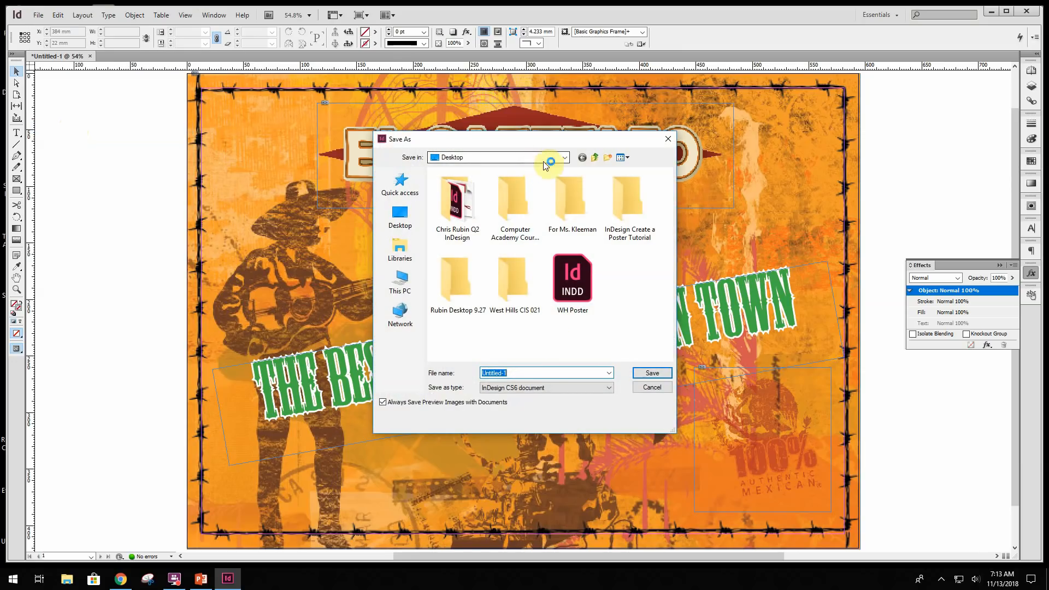
pyautogui.click(465, 195)
pyautogui.doubleClick(466, 194)
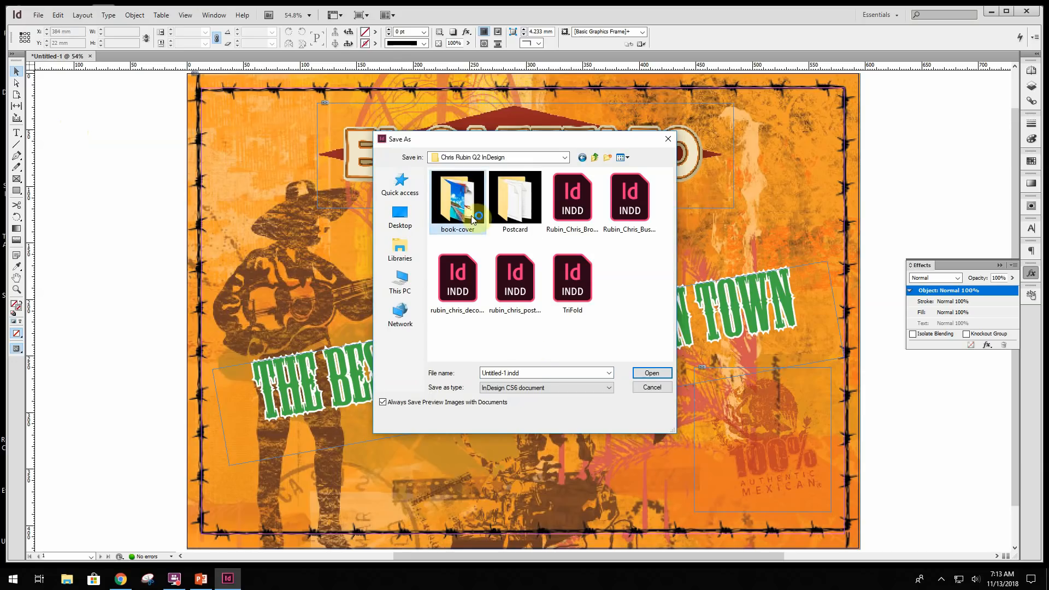
pyautogui.write('Rubin')
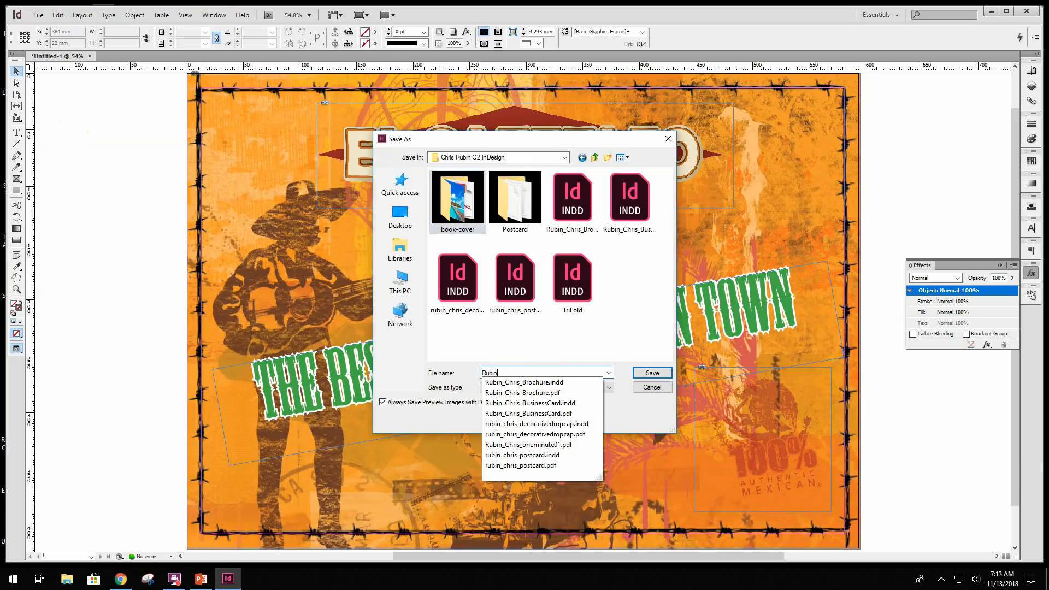
pyautogui.write('_Chris_Poster')
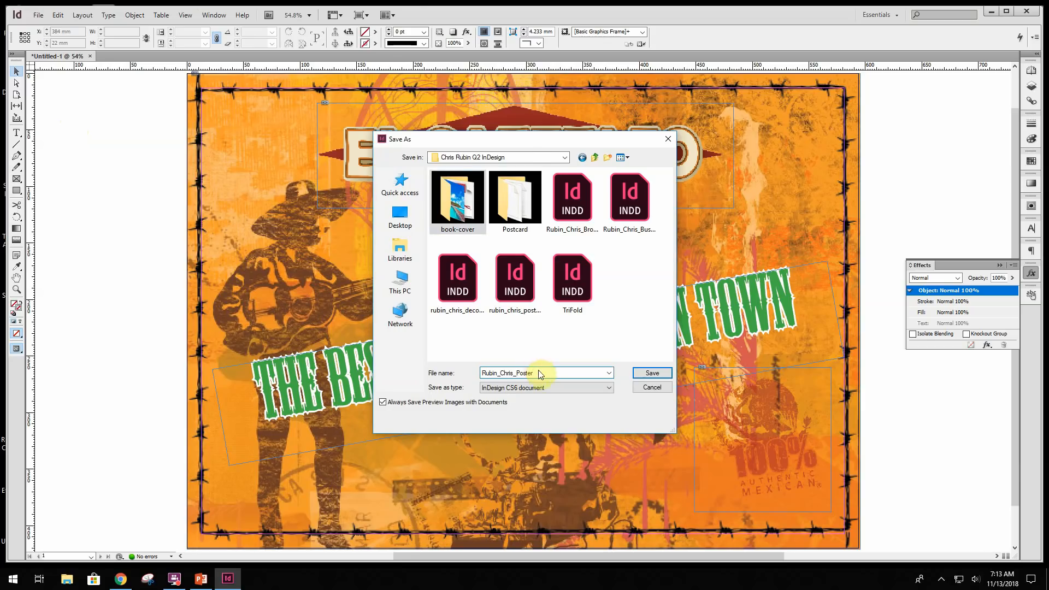
pyautogui.press('Return')
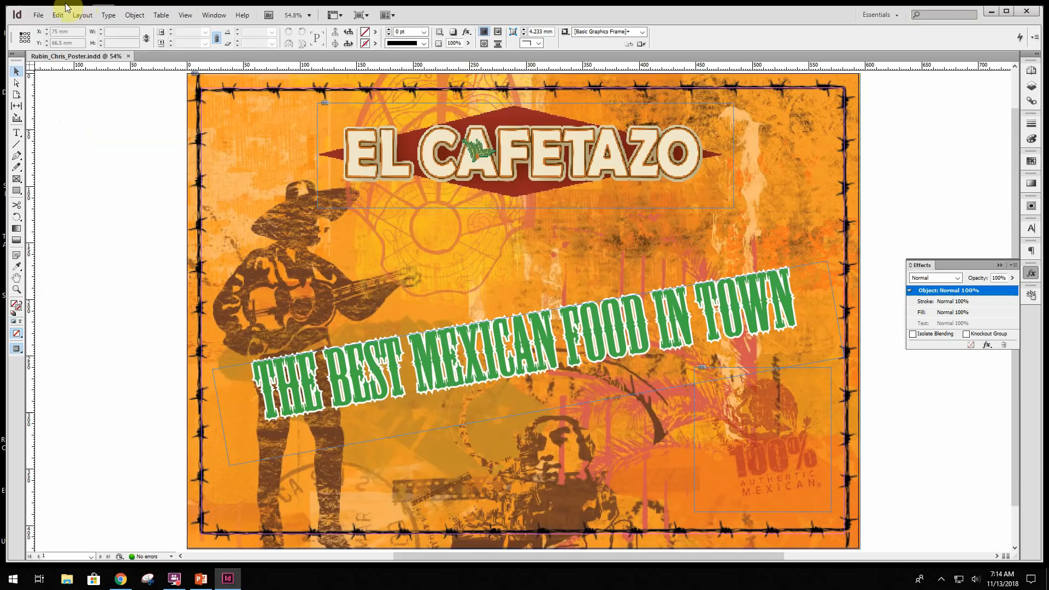
# - Export all pages to the same folder as Adobe PDF (Print) with the High Quality Print preset, keeping the document's file name
pyautogui.click(38, 15)
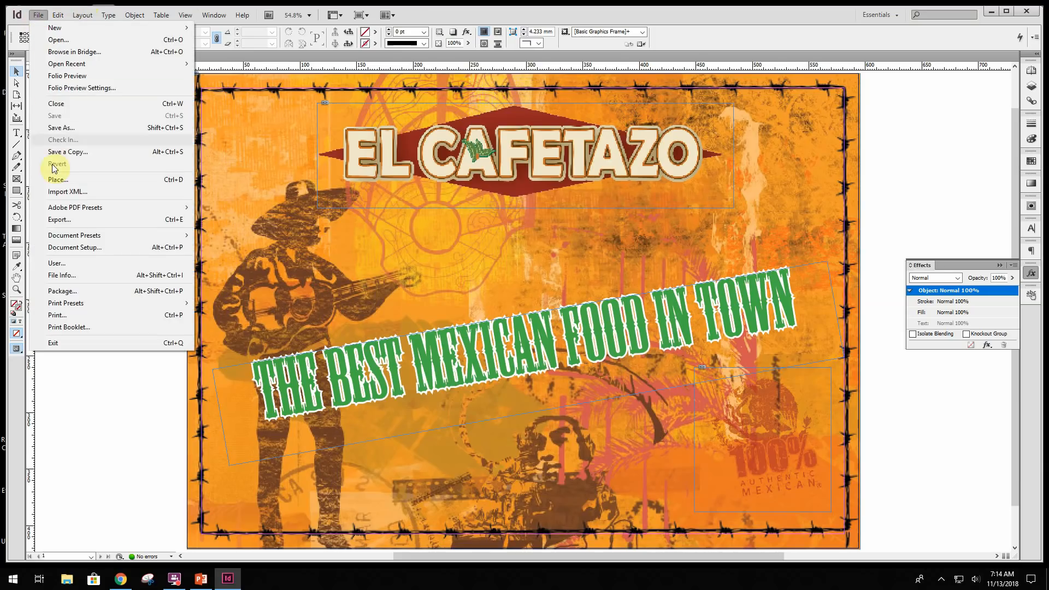
pyautogui.click(60, 220)
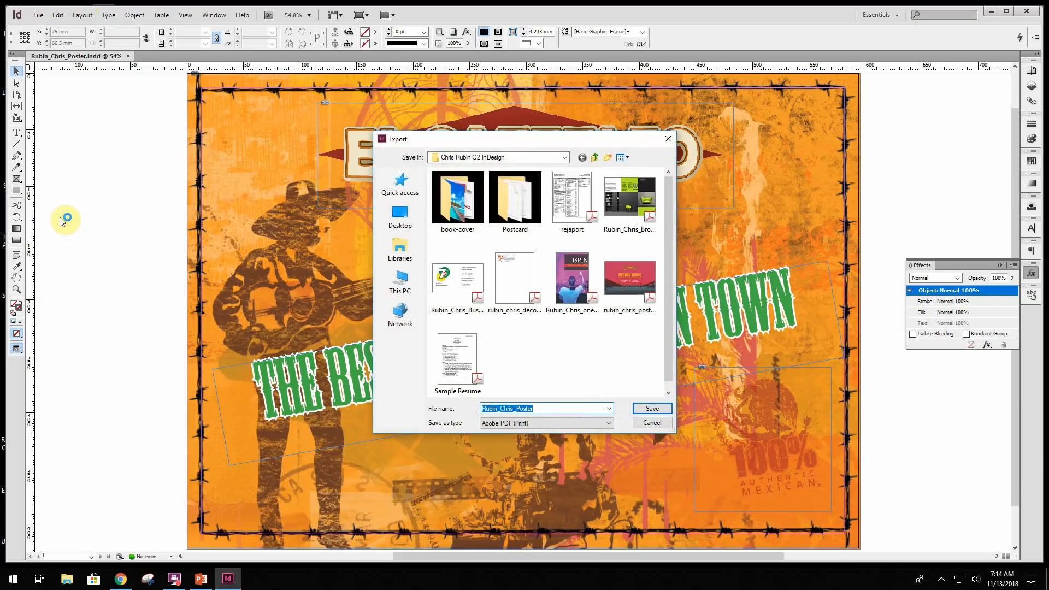
pyautogui.click(533, 425)
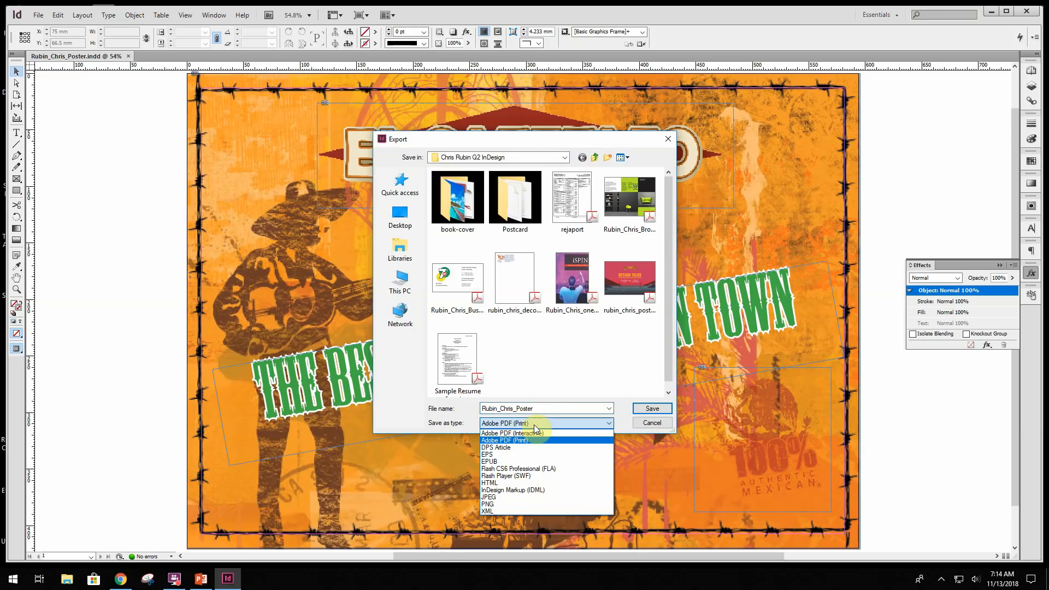
pyautogui.click(535, 440)
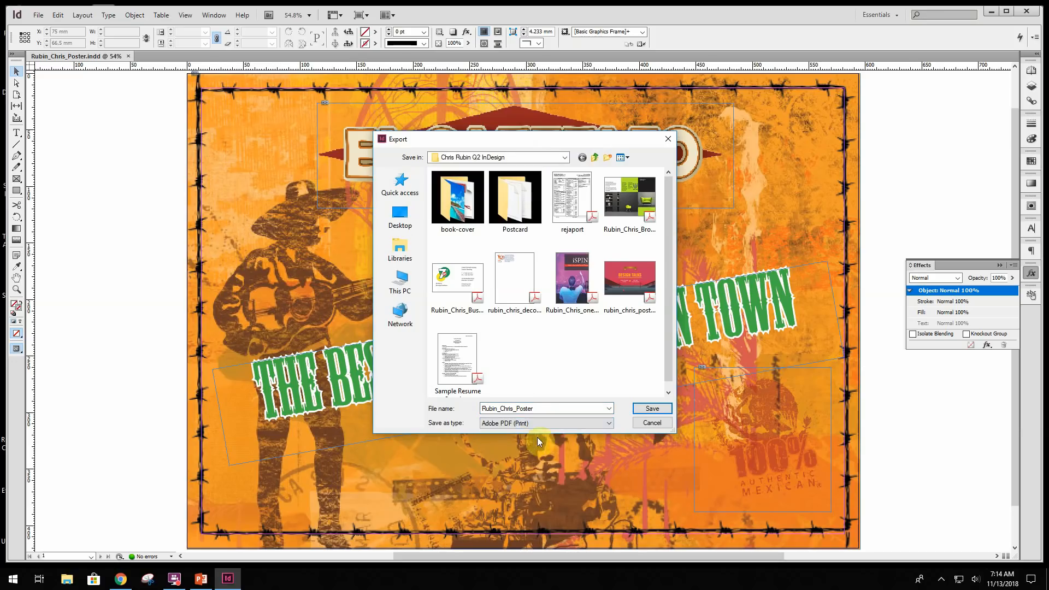
pyautogui.click(522, 410)
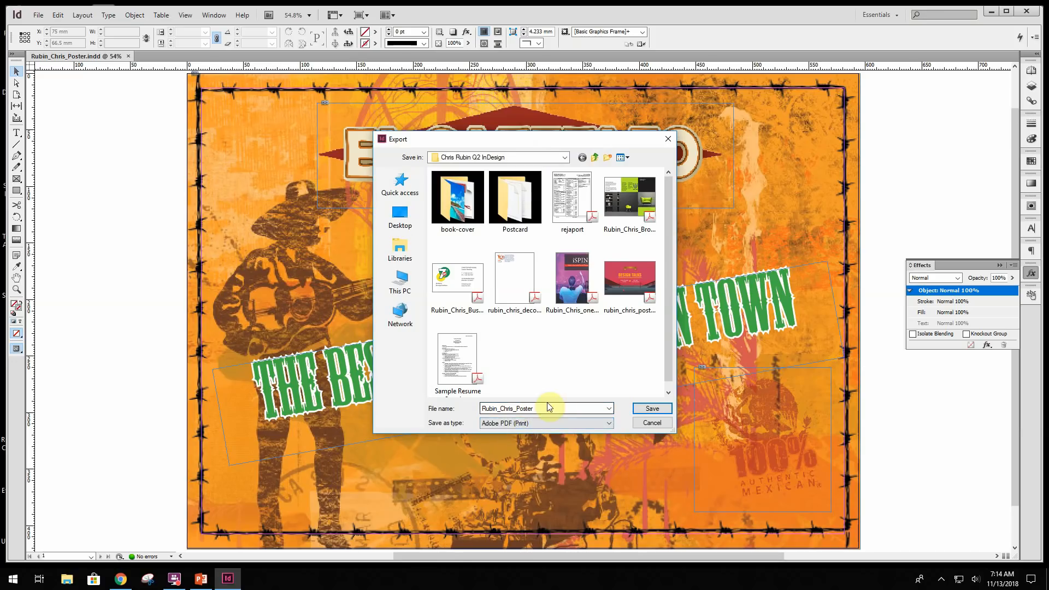
pyautogui.click(651, 407)
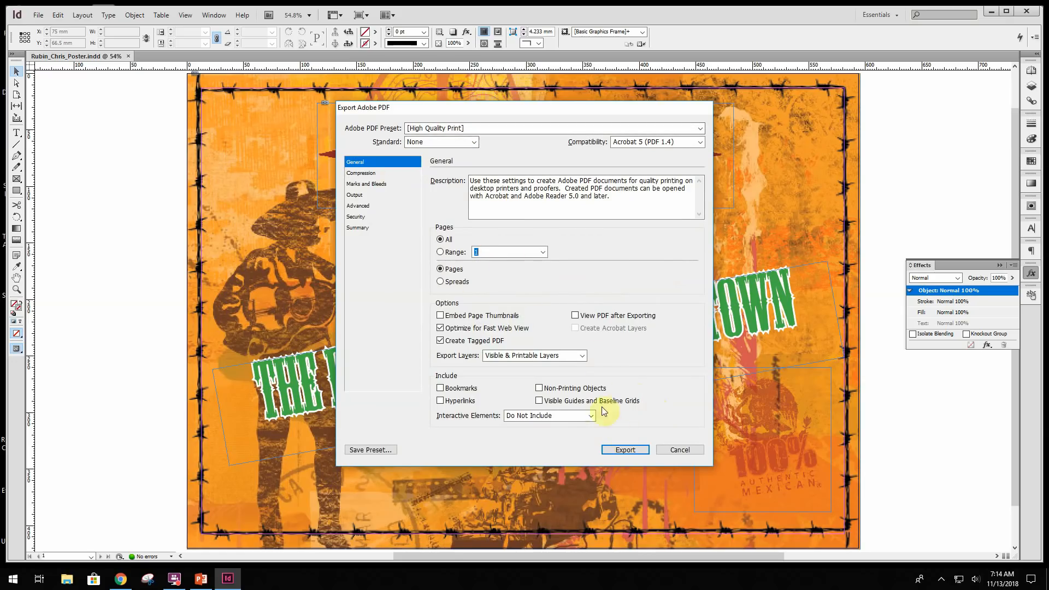
pyautogui.click(623, 450)
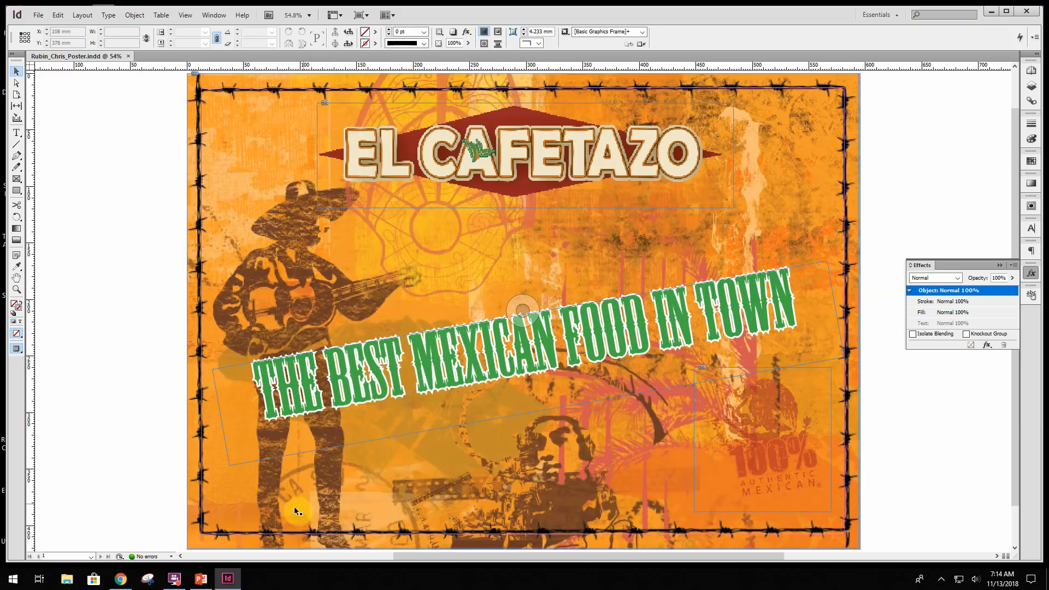
pyautogui.click(174, 578)
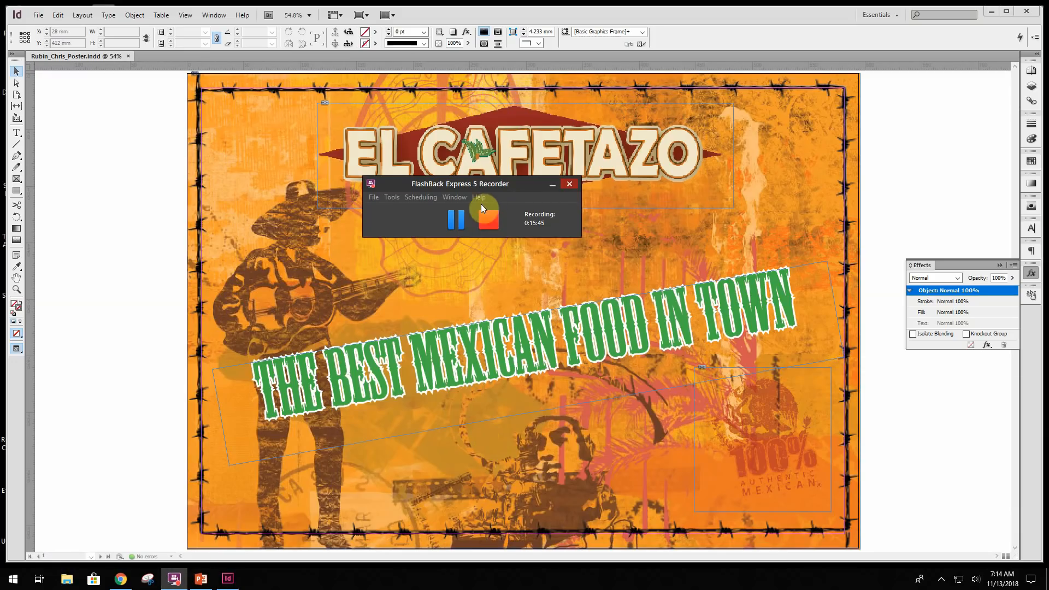